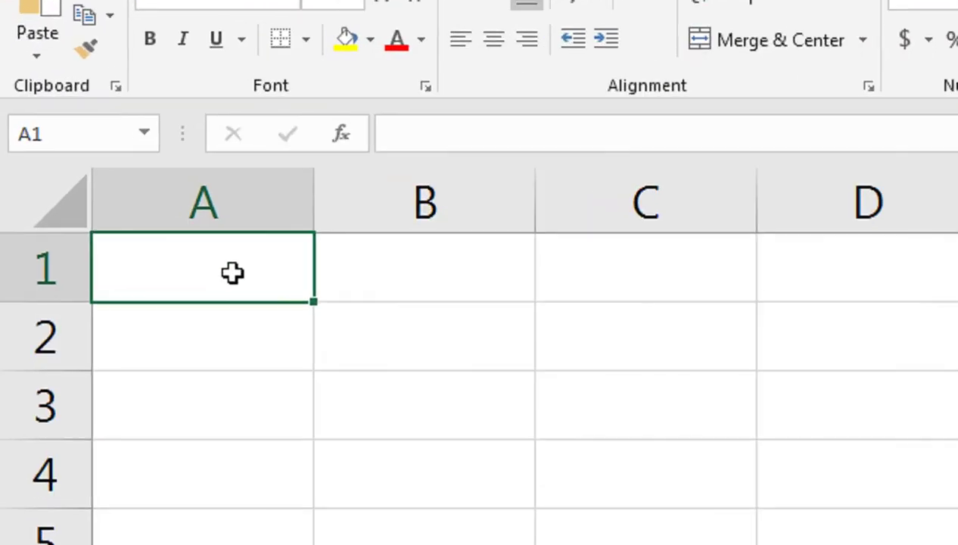
Enter the headings S no, Date and Reciept in A1:C1, correcting the S no entry
type("s NO")
key("Tab")
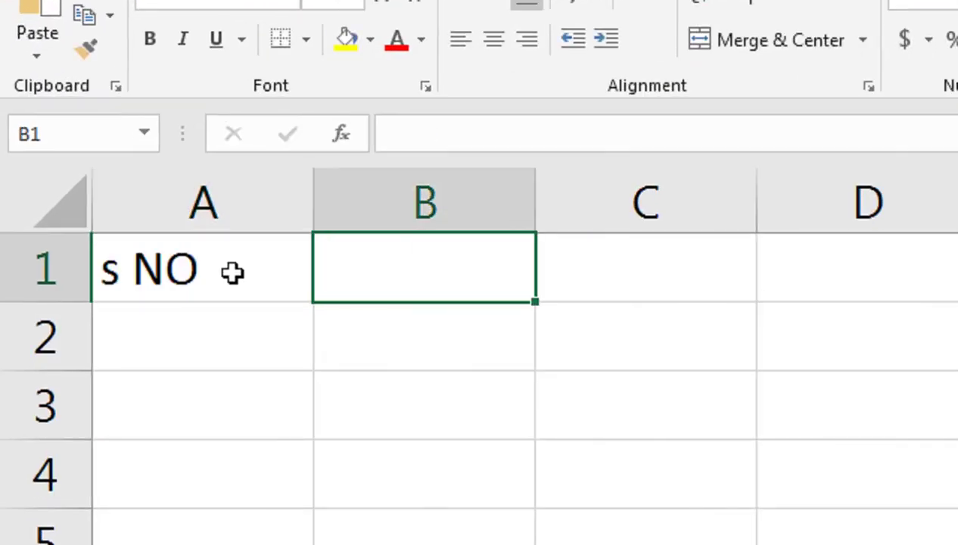
left_click(232, 273)
type("S no")
key("Tab")
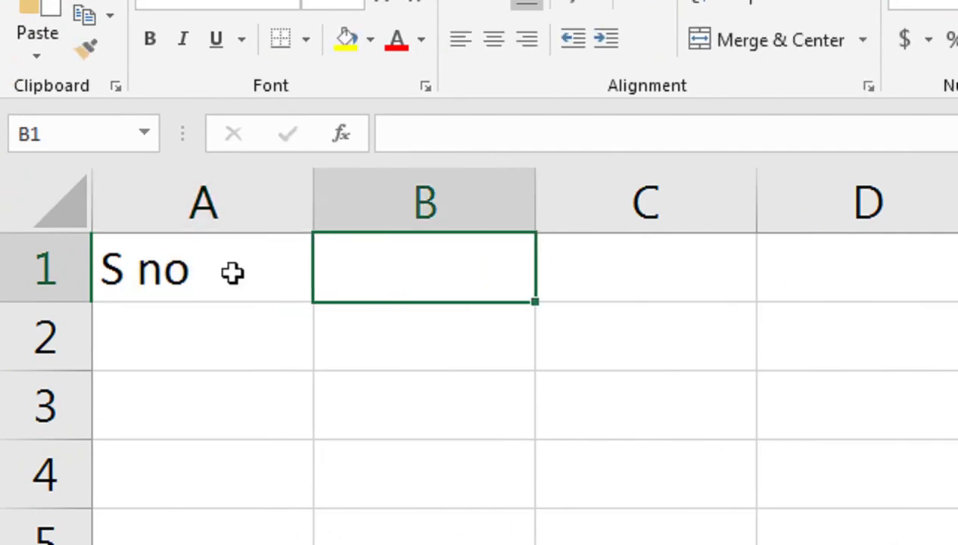
type("Date")
key("Tab")
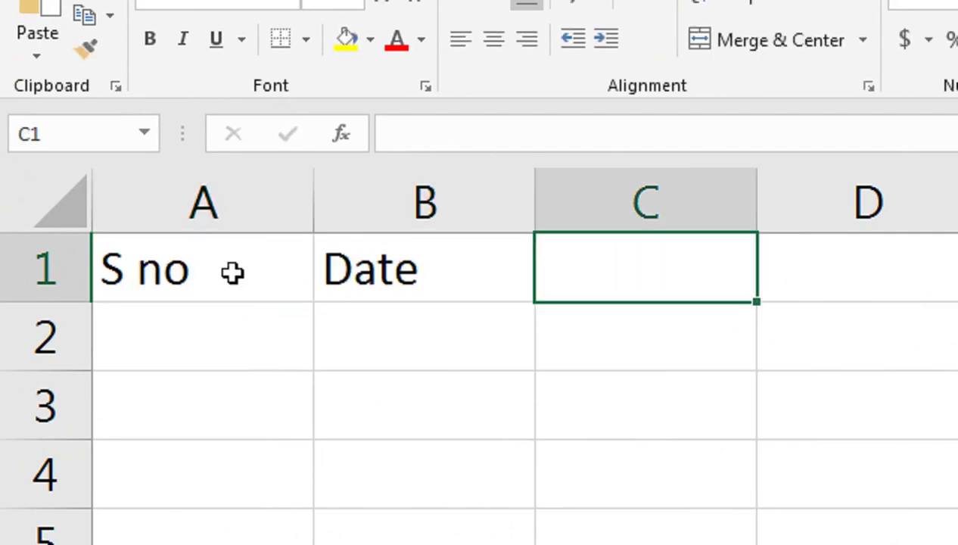
type("Reciep")
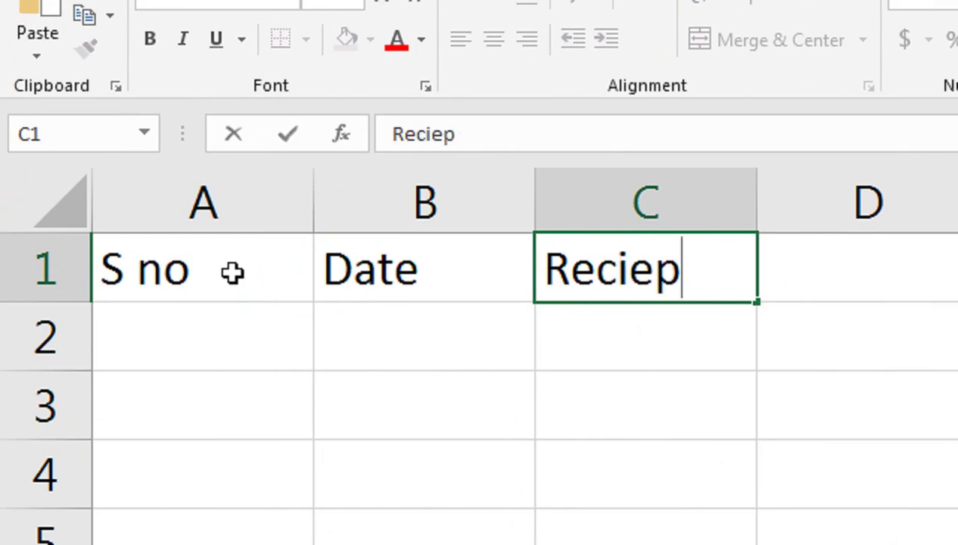
type("t")
key("Tab")
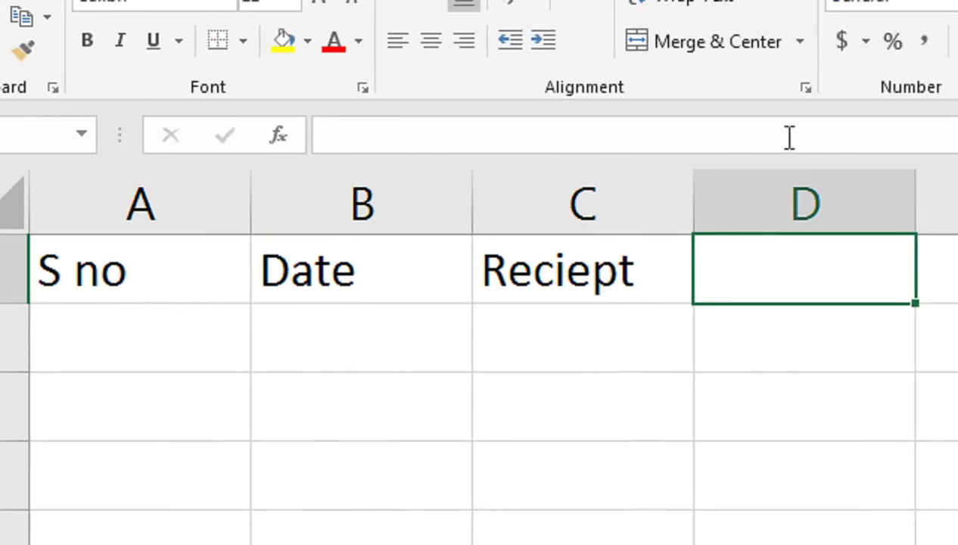
Add Payment and Current balance in D1:E1, autofit column E, and select the heading row
type("Payme")
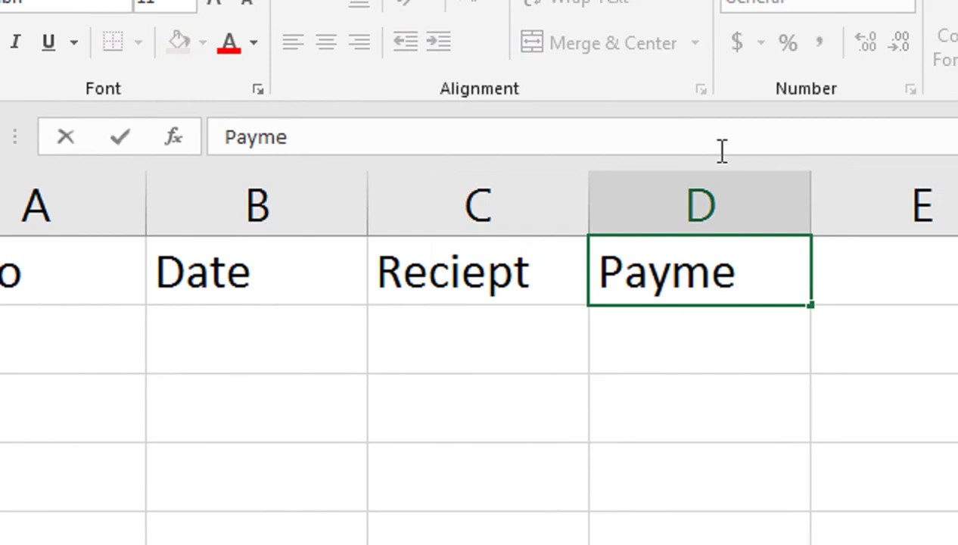
type("nt")
key("Tab")
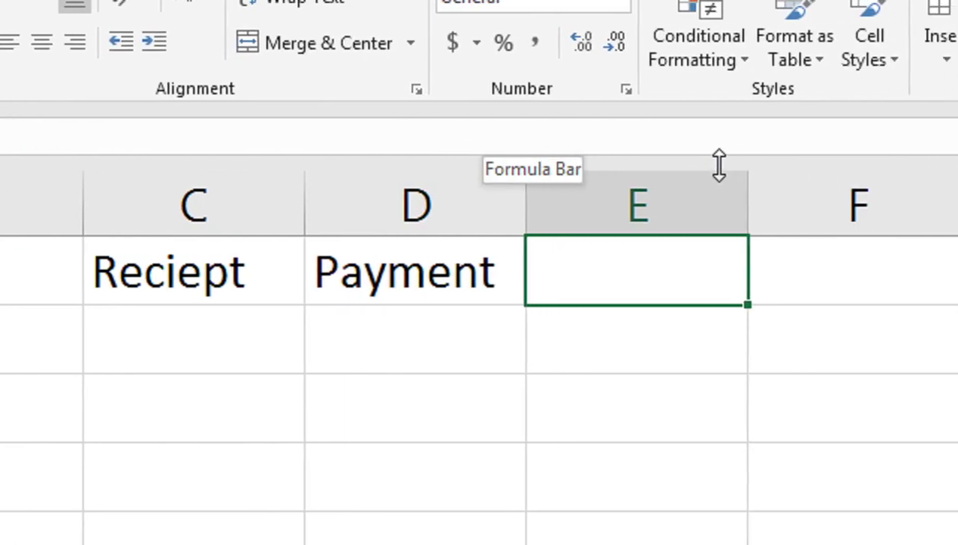
type("Current ")
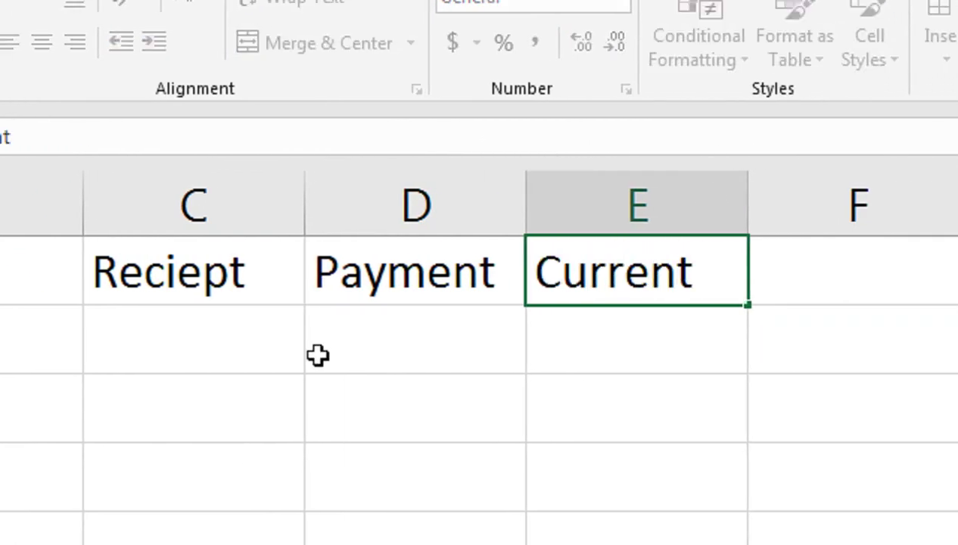
type("balance")
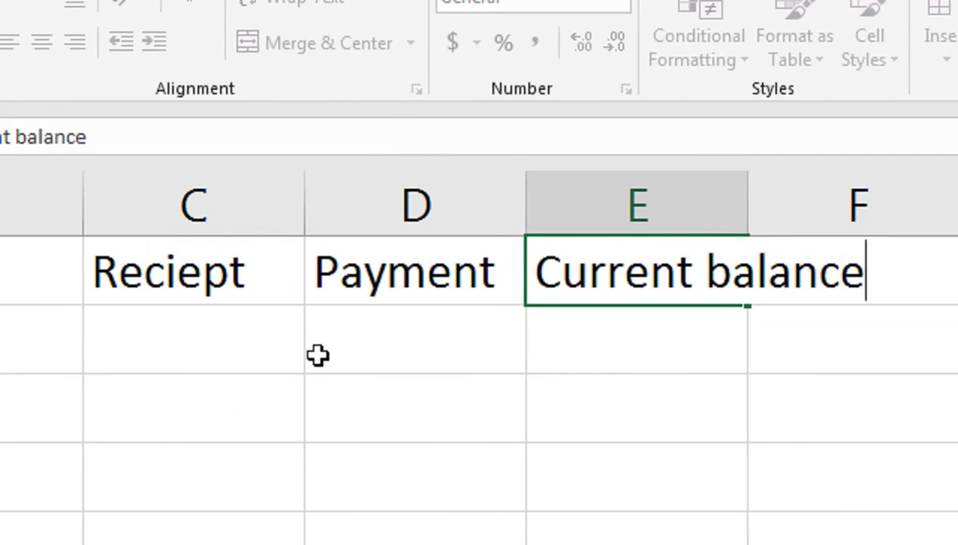
key("Return")
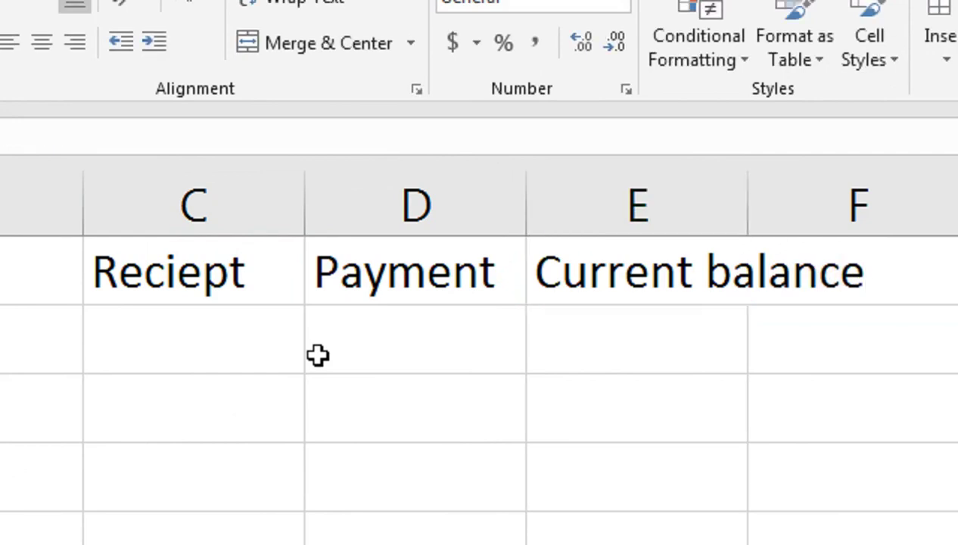
double_click(706, 212)
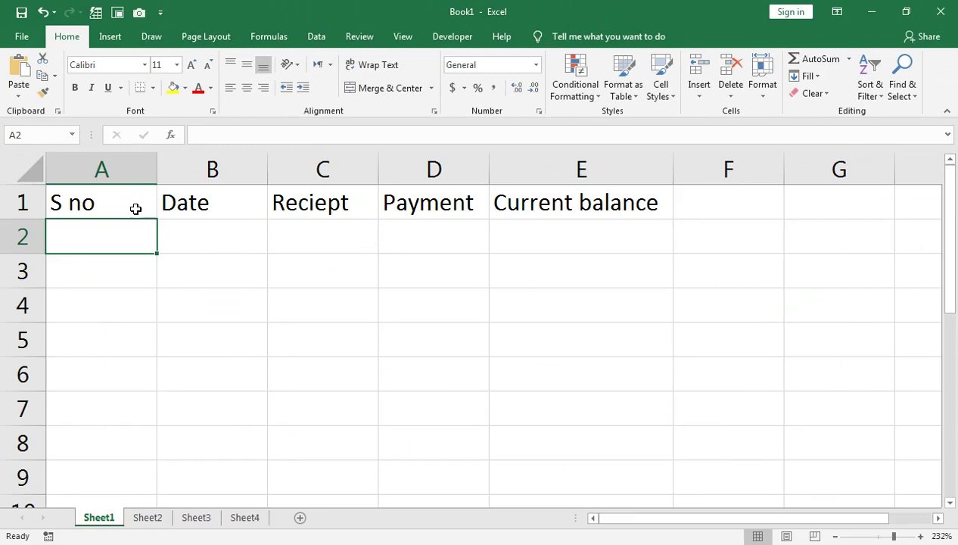
left_click_drag(136, 209, 581, 199)
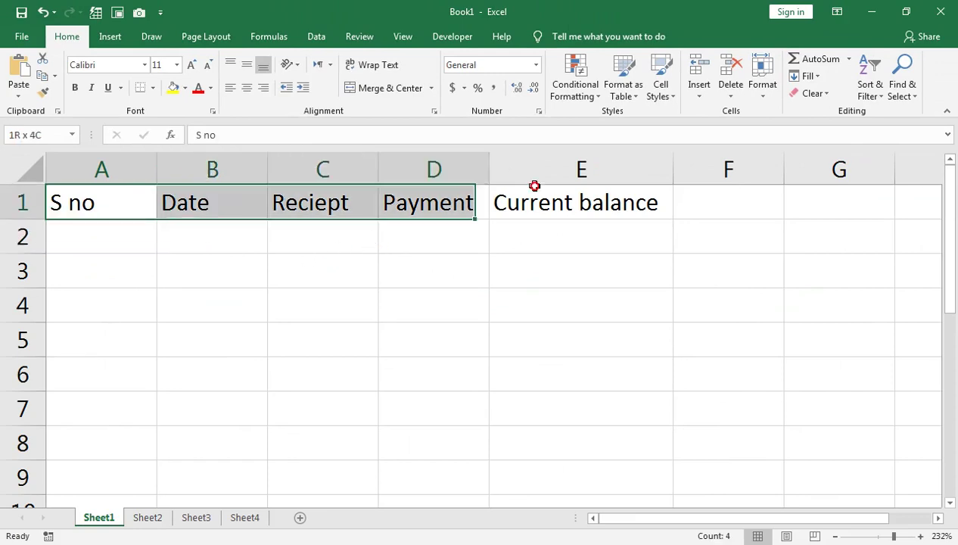
Centre and bold the five row 1 headings, then show the blank Sheet2
left_click(234, 86)
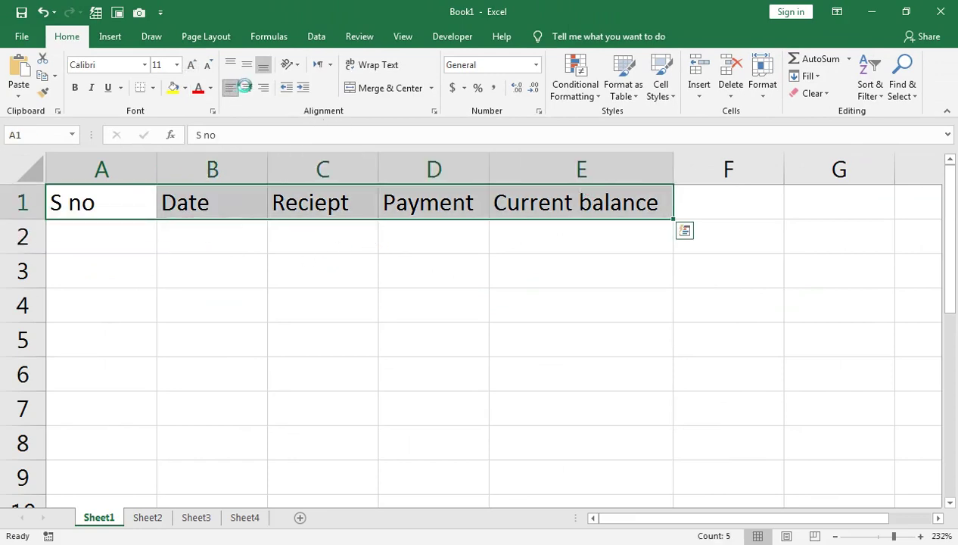
left_click(246, 87)
left_click(90, 87)
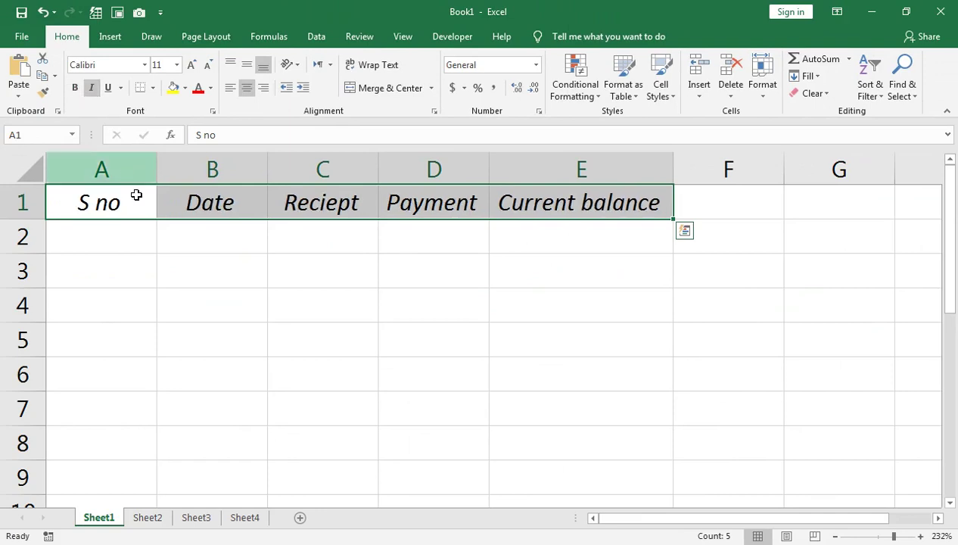
left_click(91, 87)
left_click(75, 87)
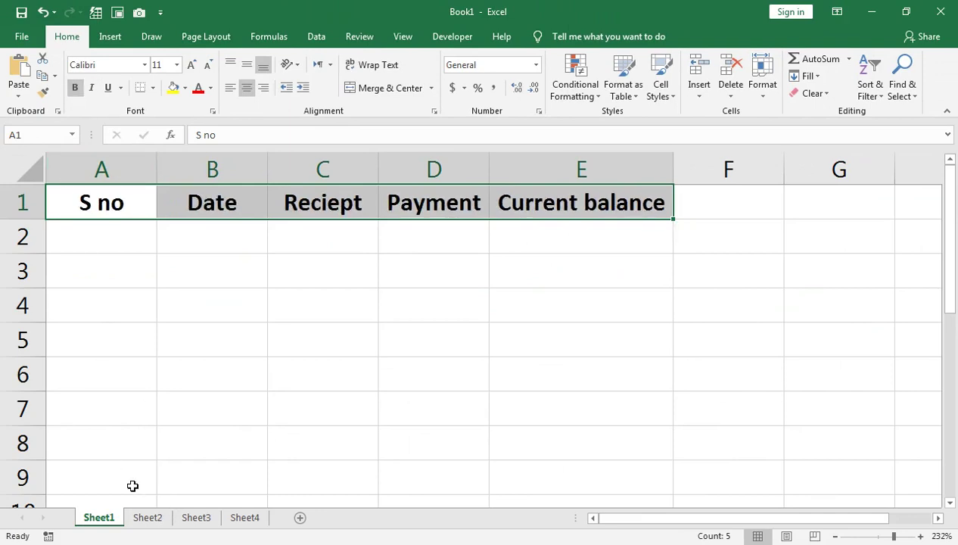
left_click(149, 519)
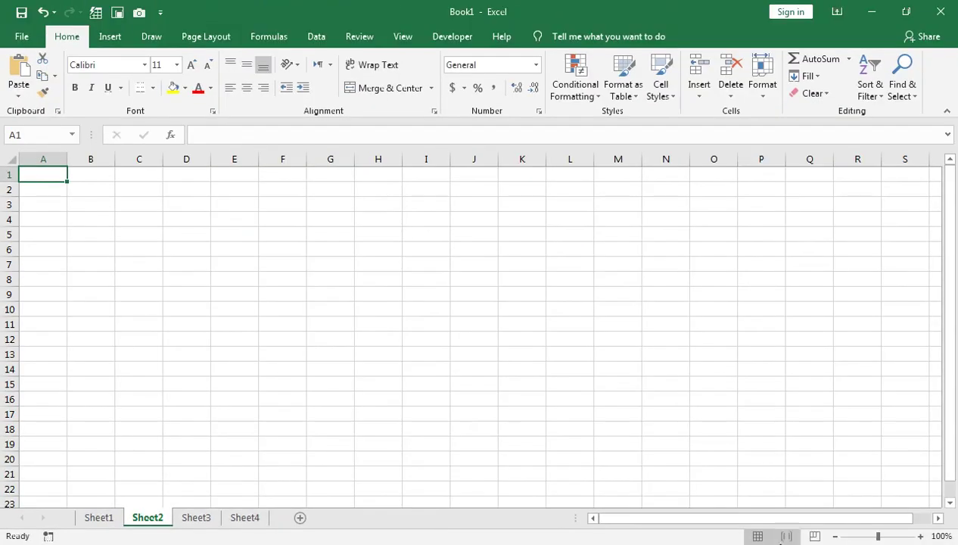
Rename Sheet2 to Reciept
left_click_drag(880, 536, 901, 536)
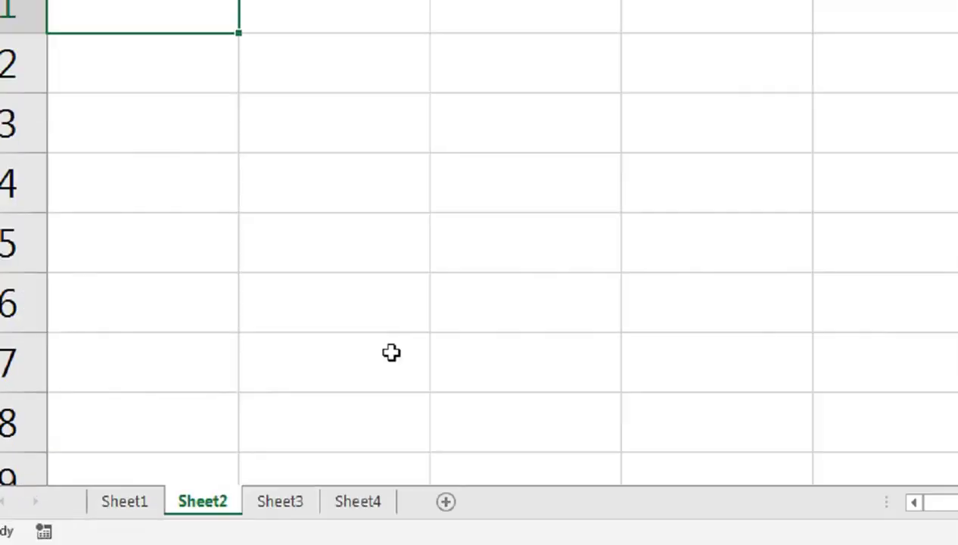
double_click(162, 518)
type("r")
key("BackSpace")
type("Reciept")
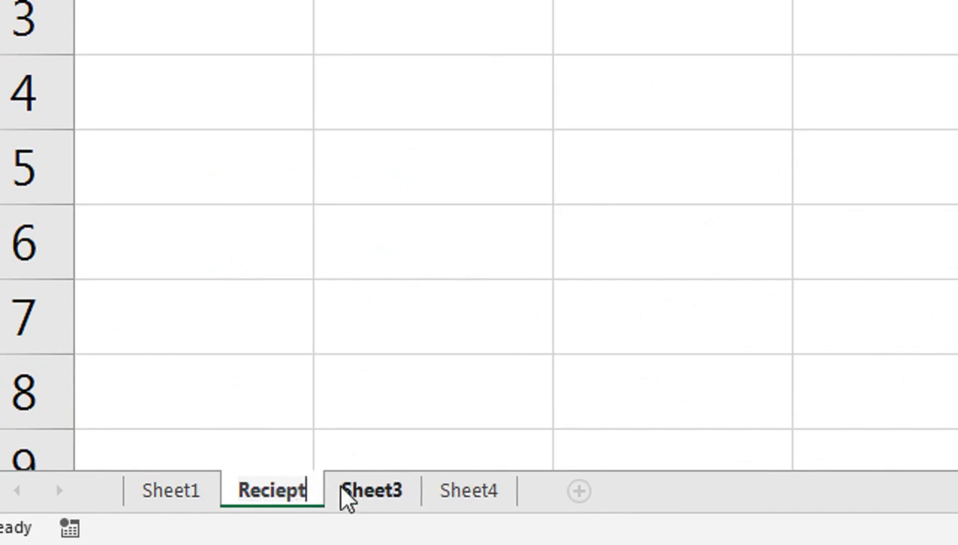
Rename Sheet3 to Payment and return to the Reciept sheet
double_click(343, 488)
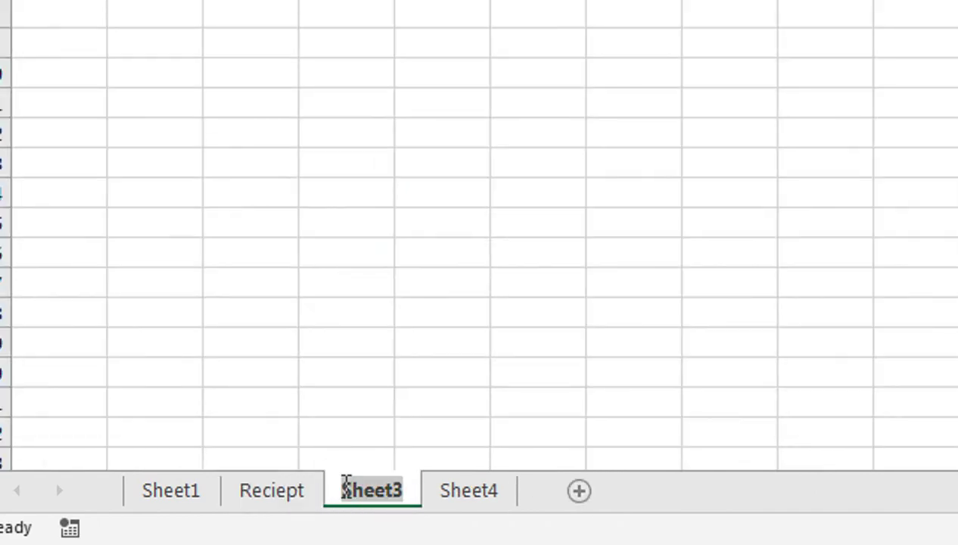
type("Payu")
key("BackSpace")
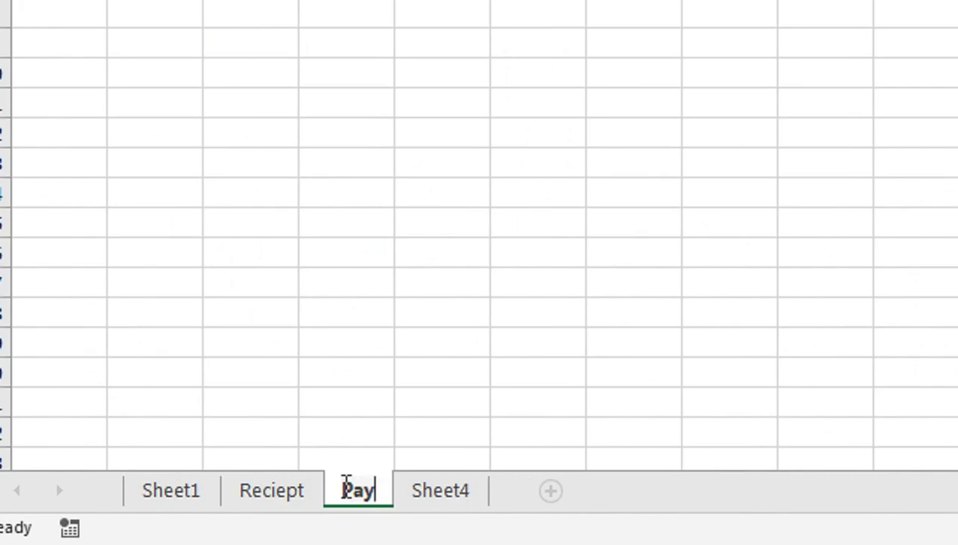
type("ment")
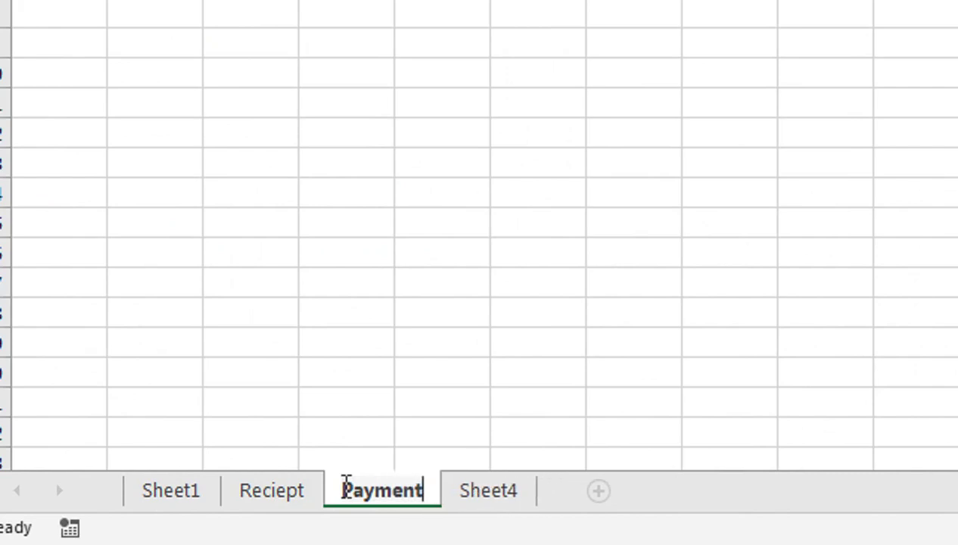
key("Return")
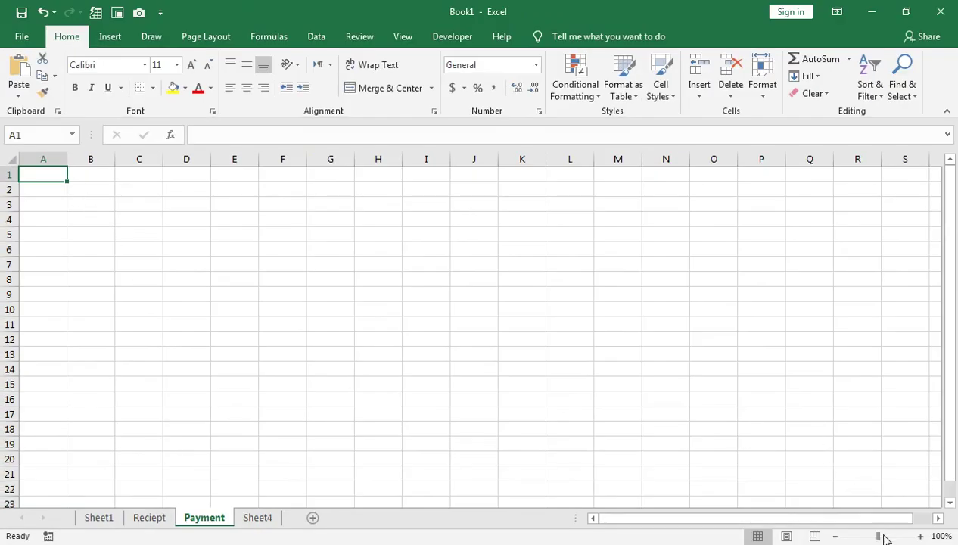
left_click_drag(879, 536, 902, 537)
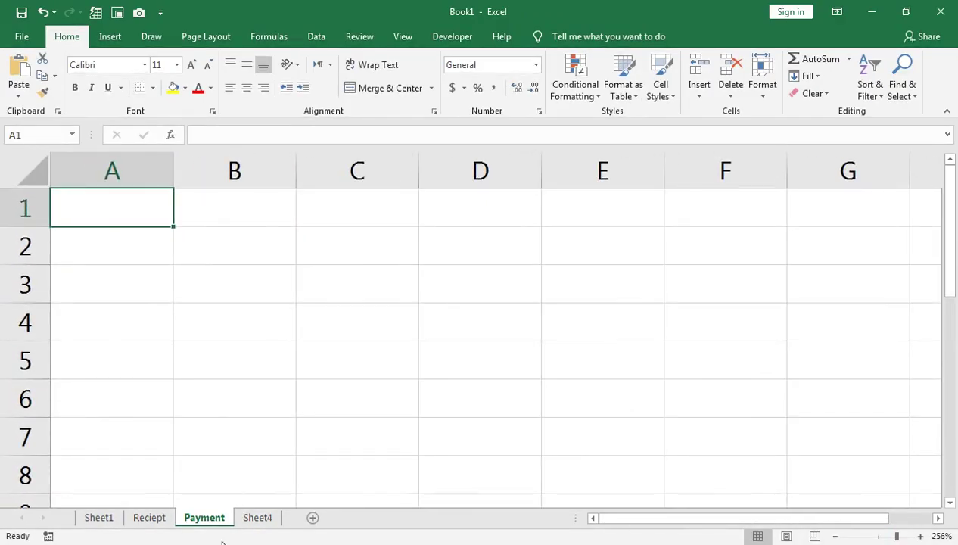
left_click(155, 518)
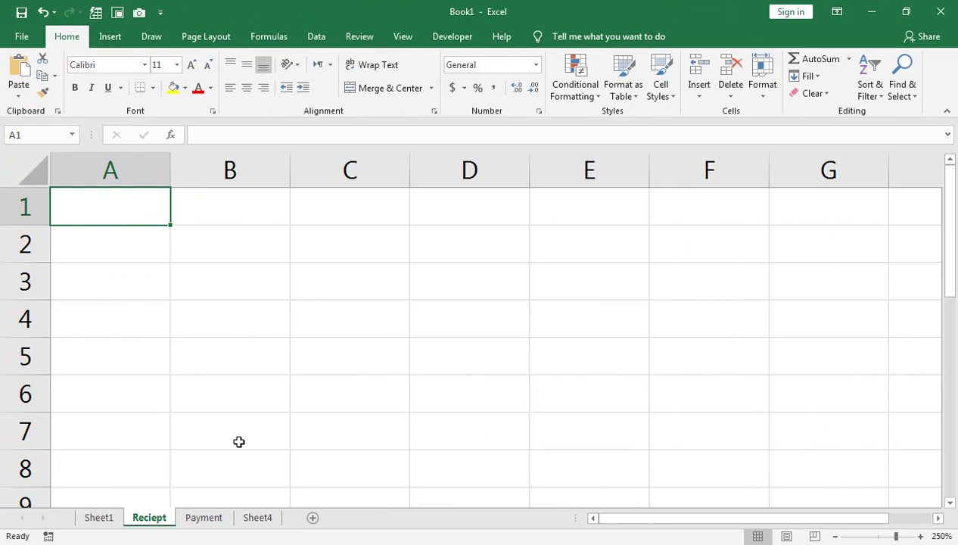
Ctrl-select the Payment tab to group it with the Reciept sheet
left_click(213, 517, "ctrl")
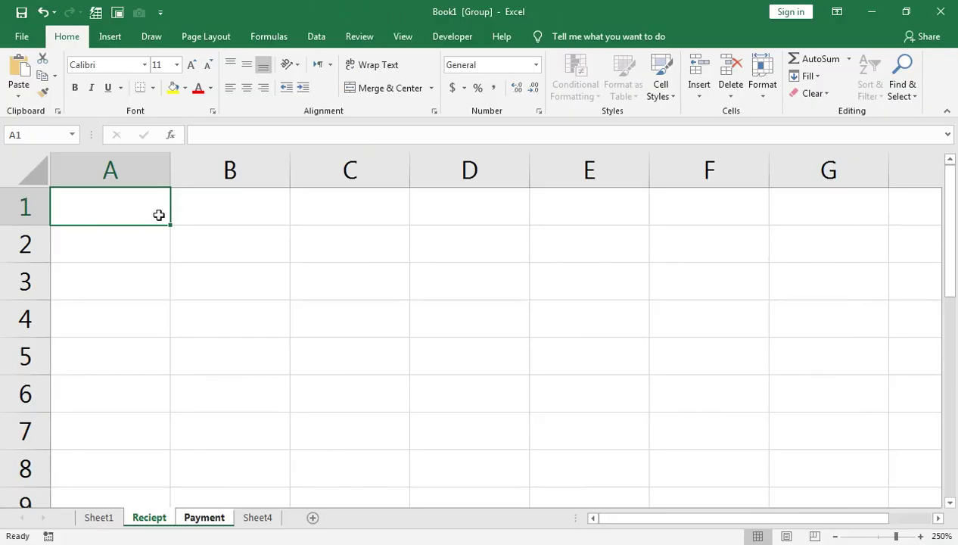
Enter the headers S no, Date and Particular in A1:C1 of the grouped sheets
type("S")
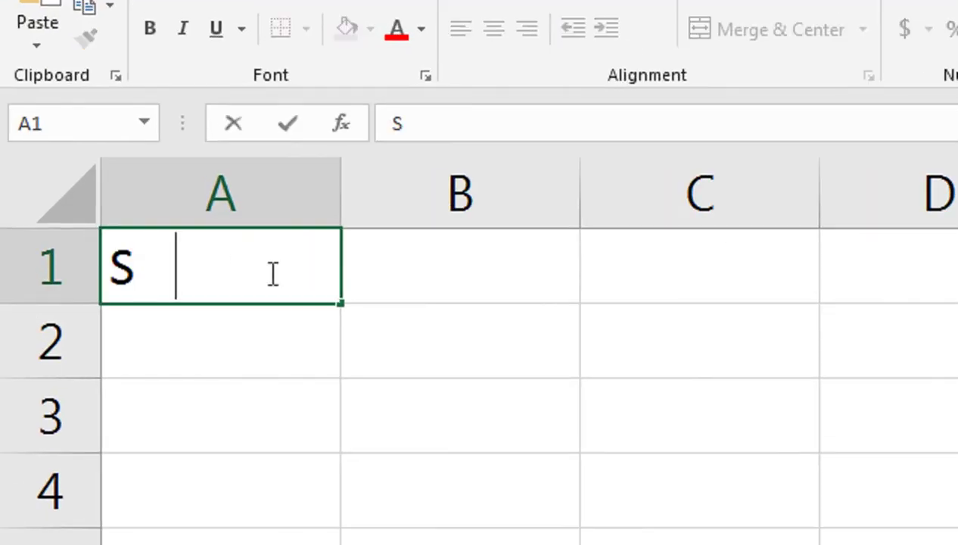
type(" no")
key("Tab")
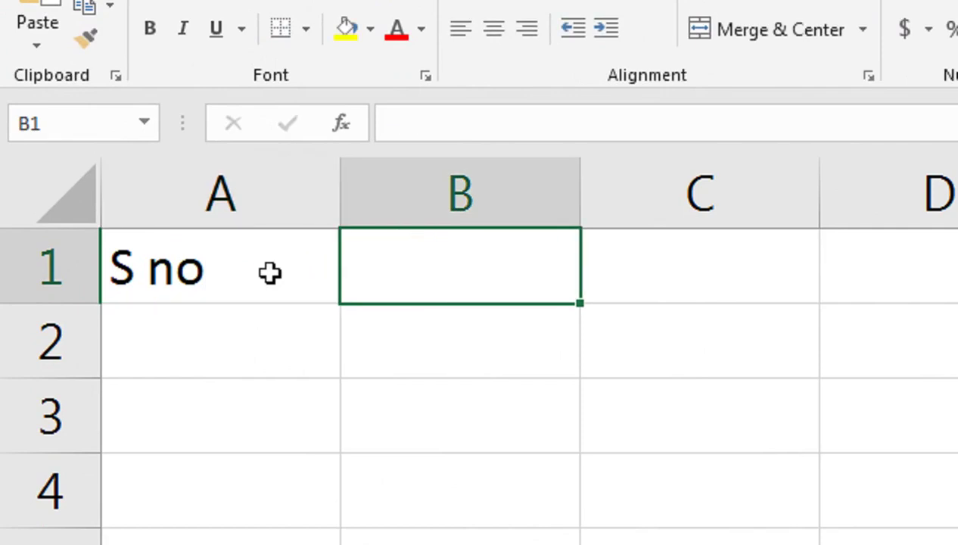
type("Date")
key("Tab")
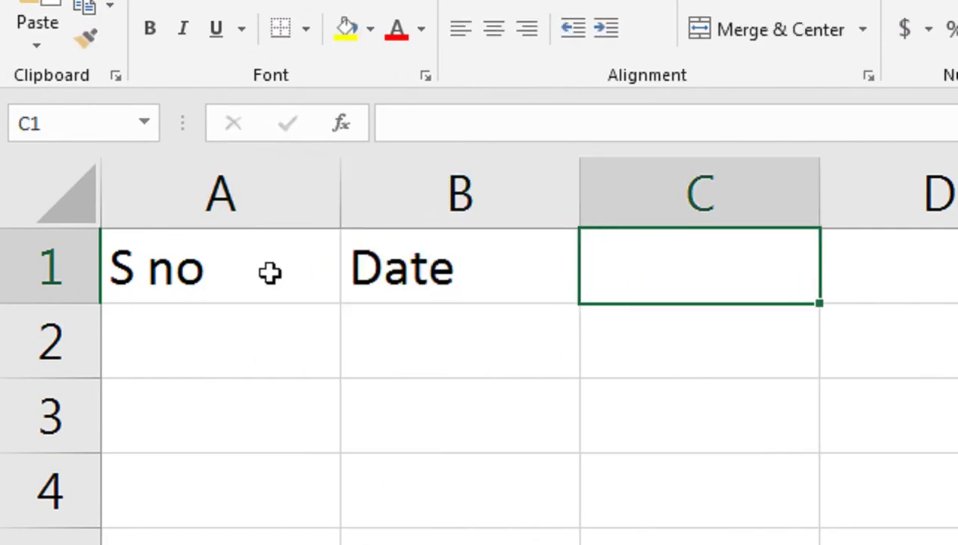
type("Particular")
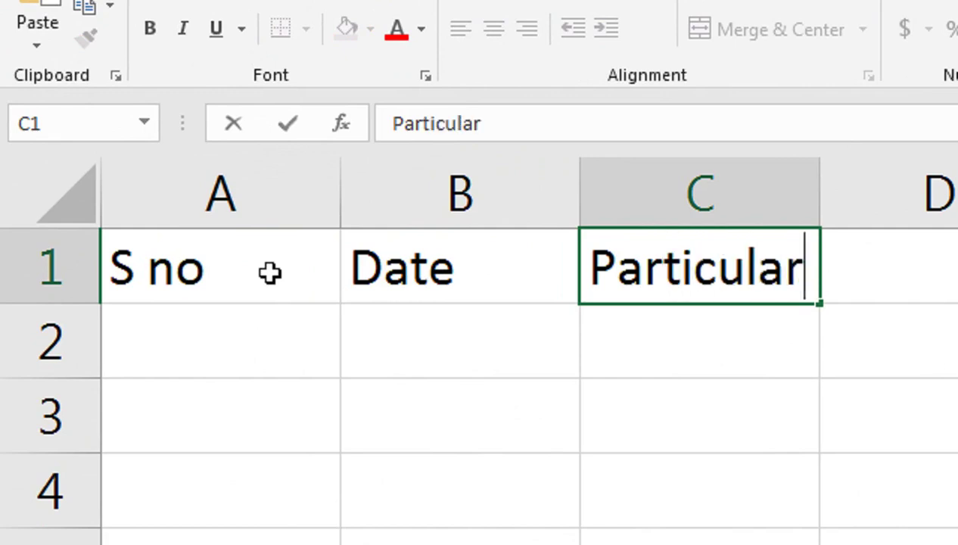
left_click(719, 269)
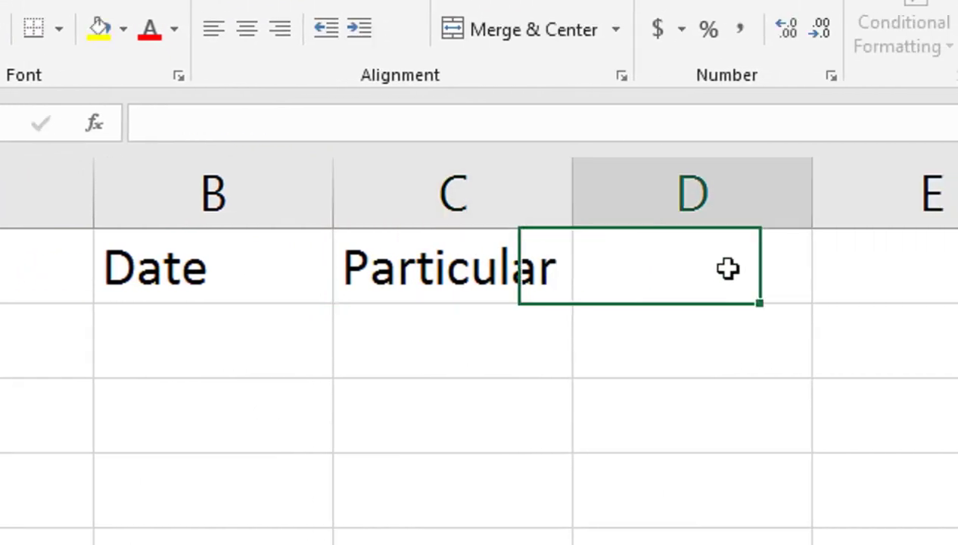
Add Mode OF Payment and Amount in D1:E1 and autofit column D
type("Mode ")
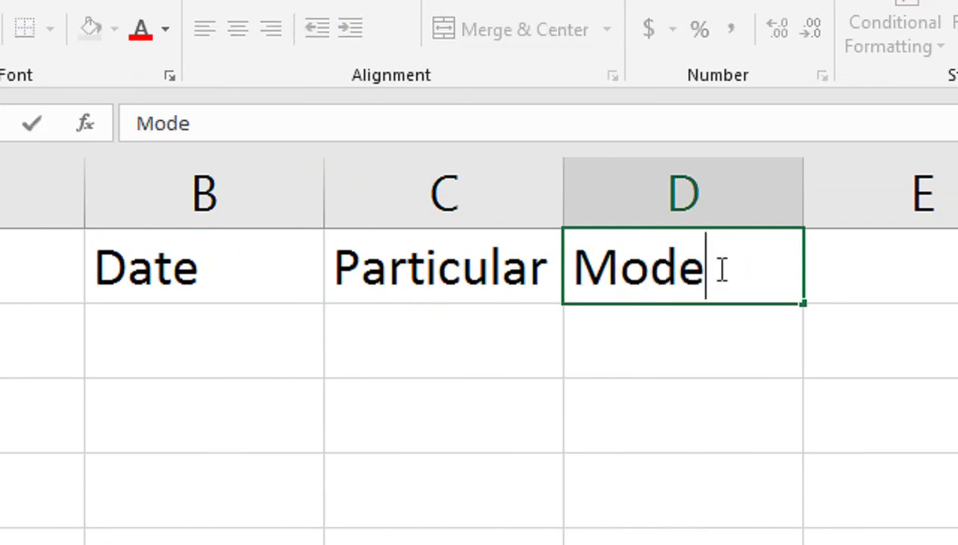
type("OF")
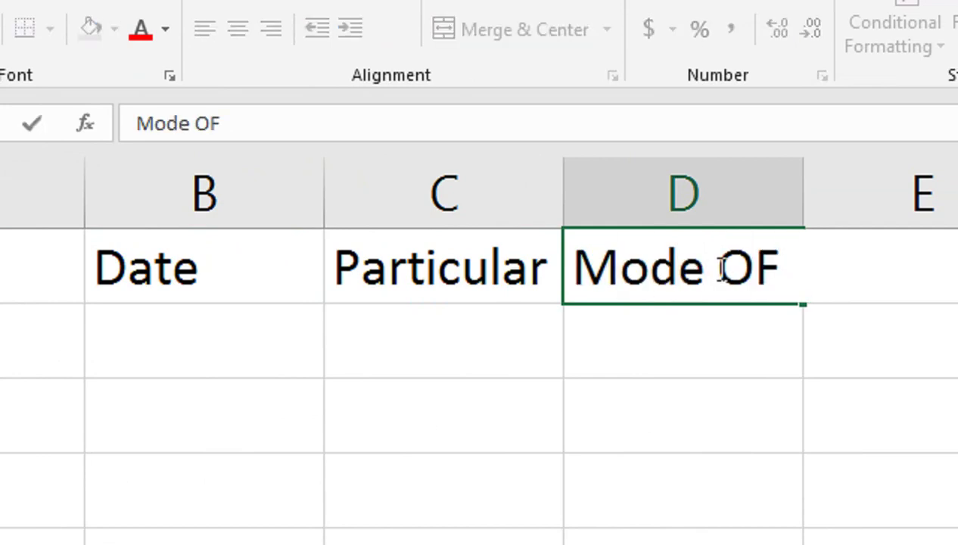
type(" Payme")
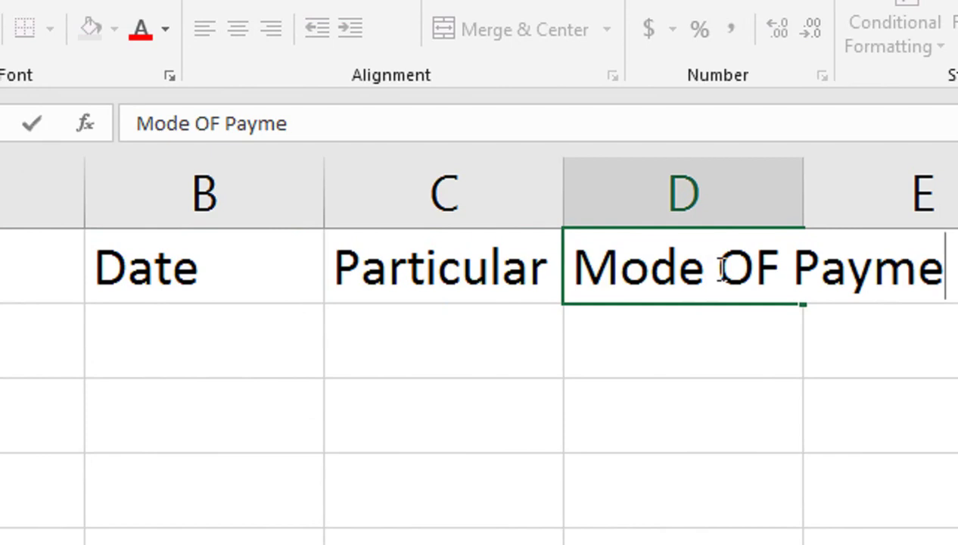
type("nt")
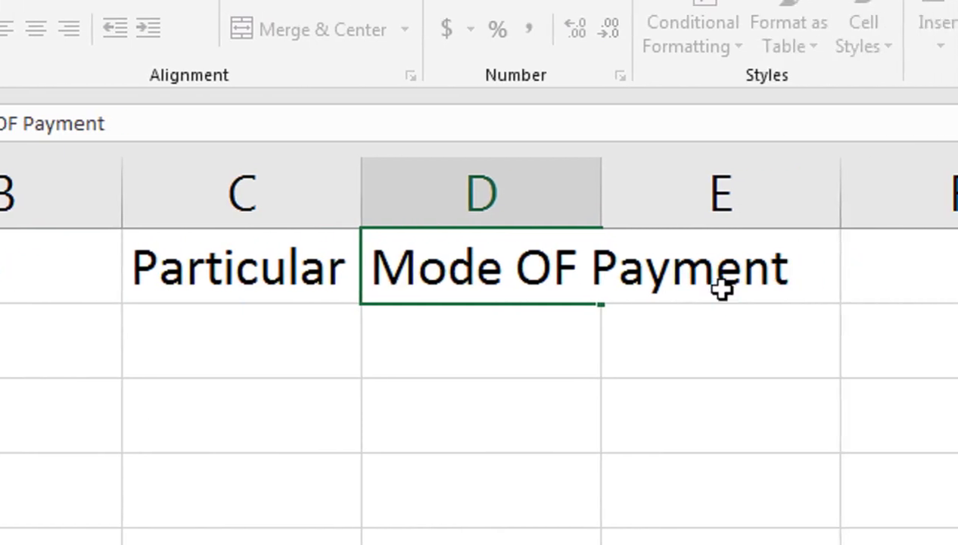
key("Tab")
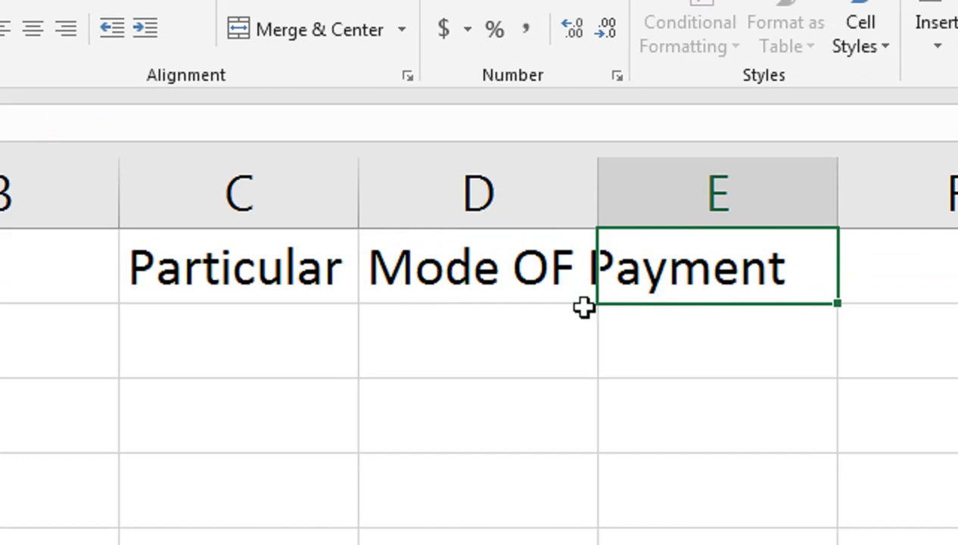
type("Amount")
key("Tab")
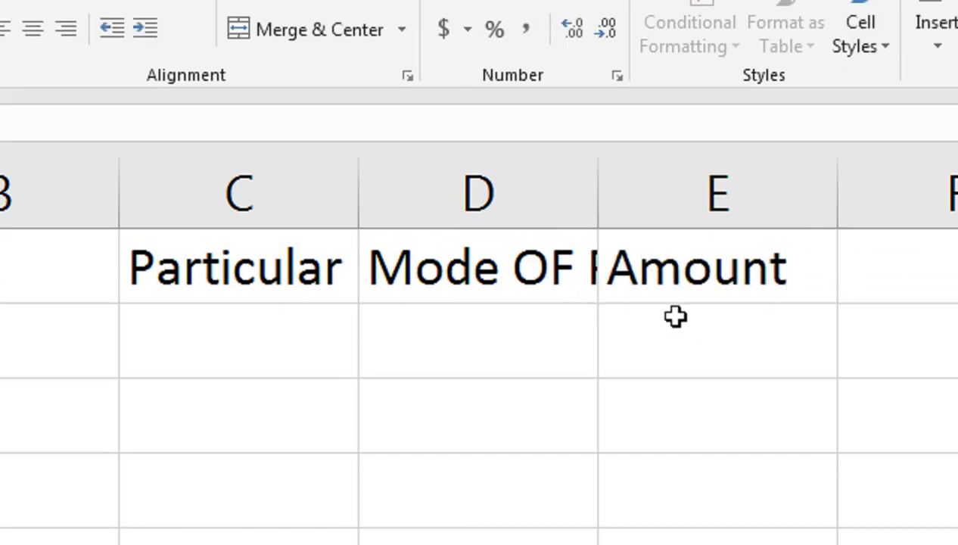
double_click(598, 196)
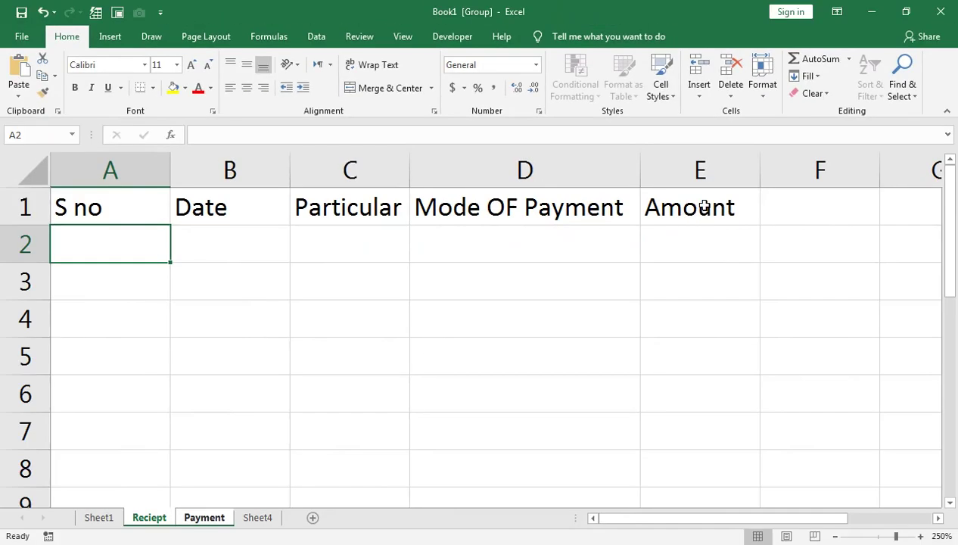
left_click_drag(704, 208, 103, 219)
Centre and bold the A1:E1 headers, then select the range A1:E20
left_click(247, 88)
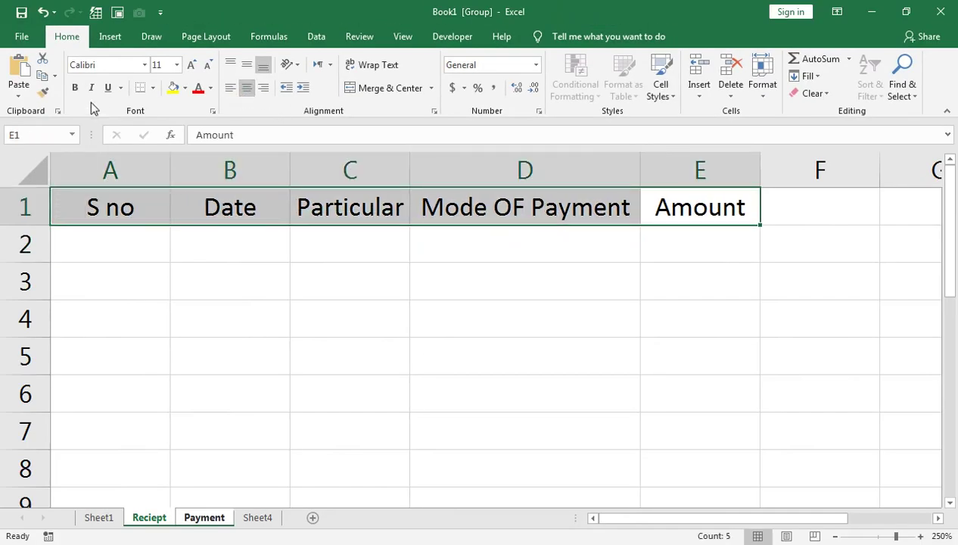
left_click(75, 88)
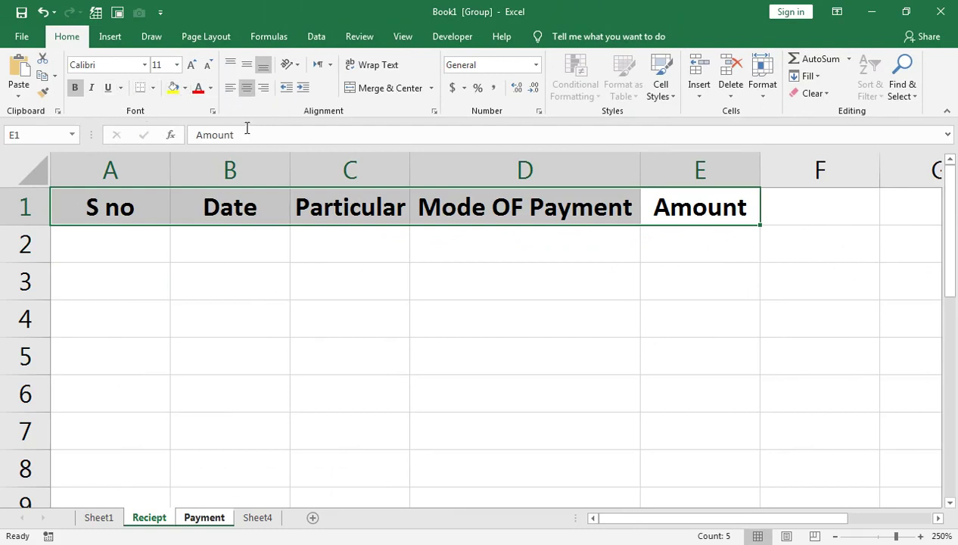
mouse_move(132, 210)
left_mouse_down()
mouse_move(691, 532)
mouse_move(668, 538)
left_mouse_up()
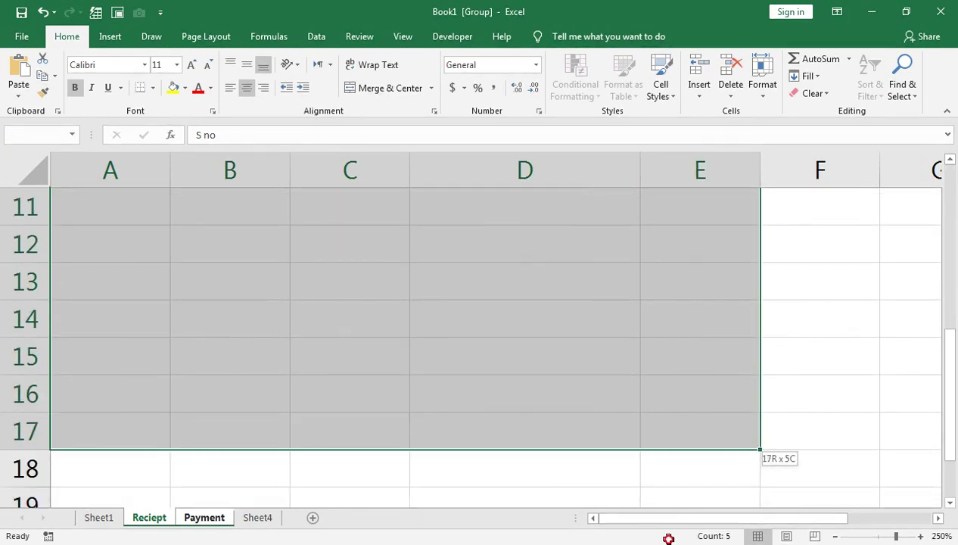
left_click_drag(668, 538, 646, 397)
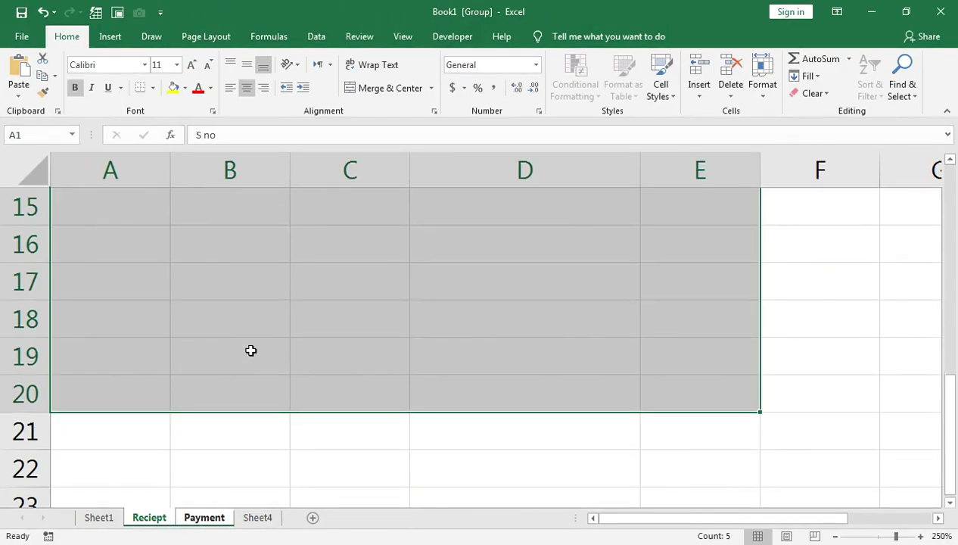
scroll(250, 350, "up", 5)
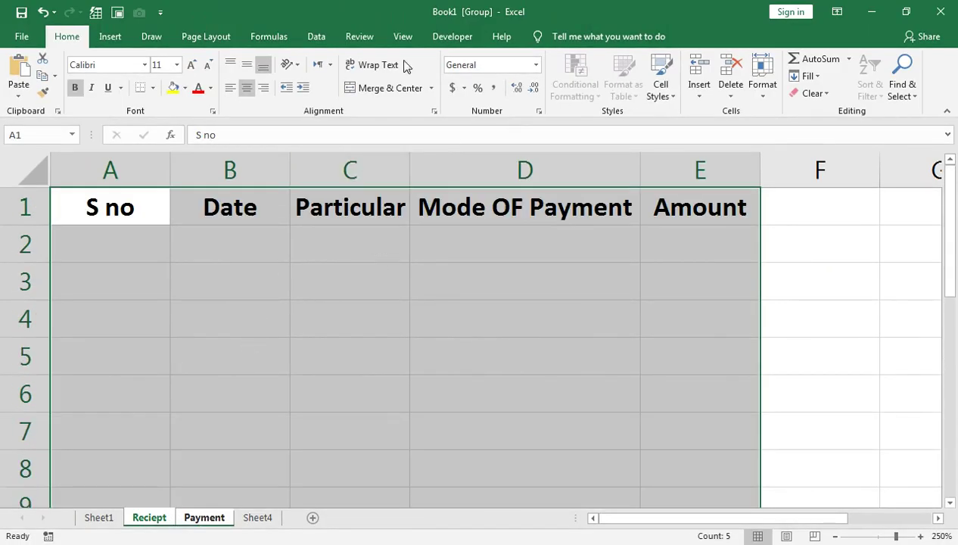
Ungroup the sheets and select A1:E21 on the Reciept sheet
left_click(104, 36)
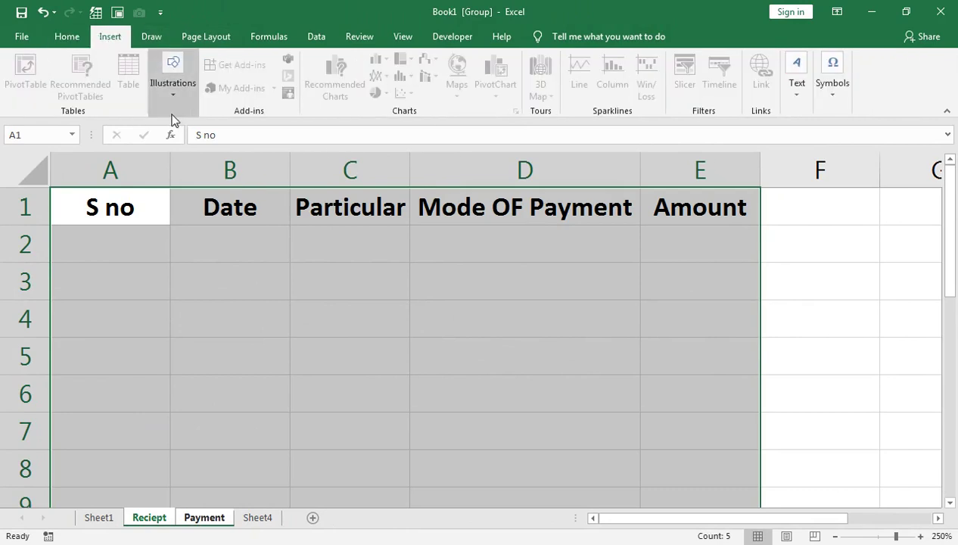
left_click(217, 237)
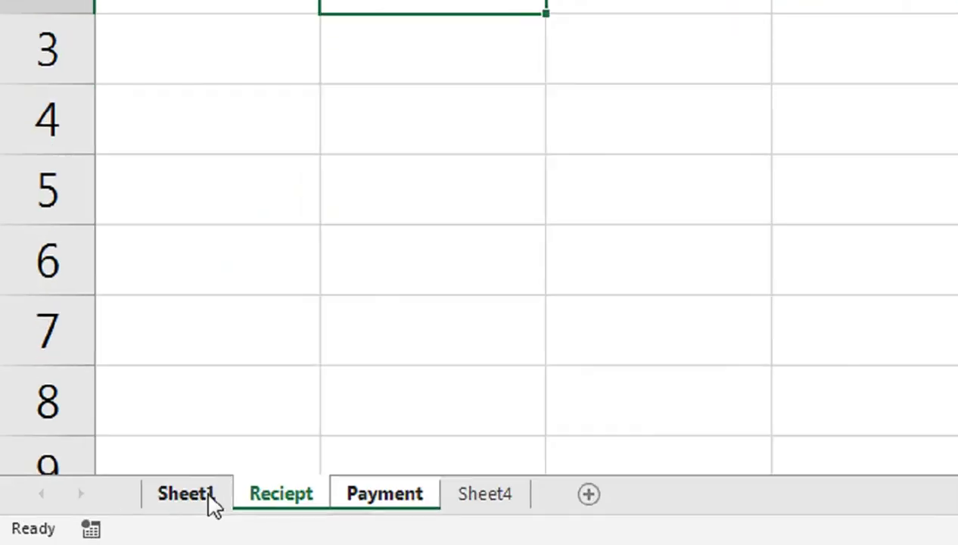
left_click(112, 521)
left_click(145, 520)
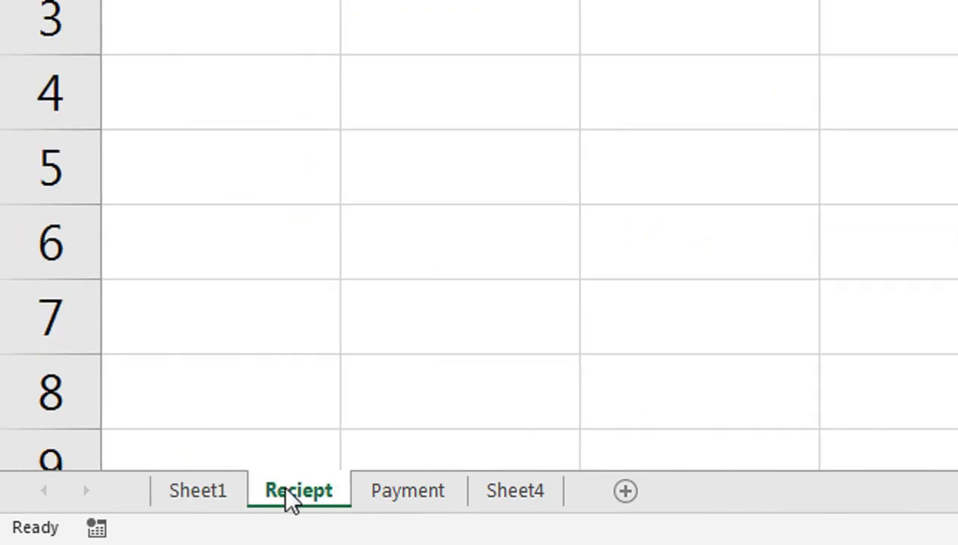
mouse_move(134, 208)
left_mouse_down()
mouse_move(760, 467)
mouse_move(652, 388)
left_mouse_up()
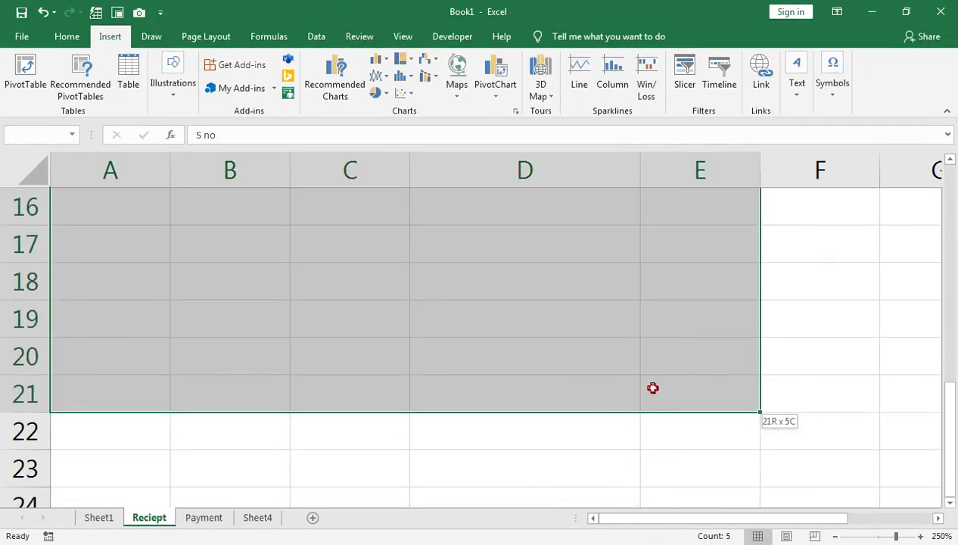
scroll(650, 387, "up", 4)
scroll(648, 387, "up", 1)
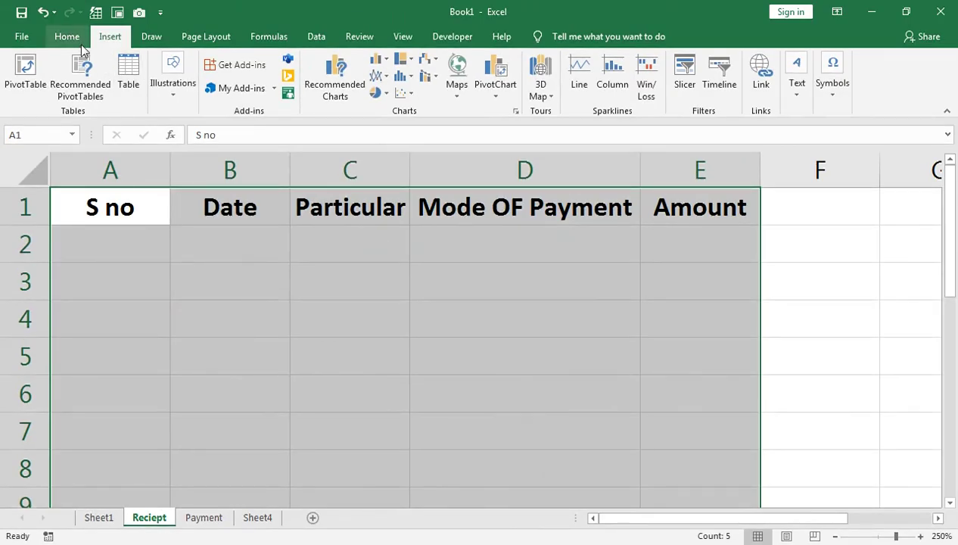
Convert Reciept's A1:E21 into a table with My table has headers ticked
left_click(131, 85)
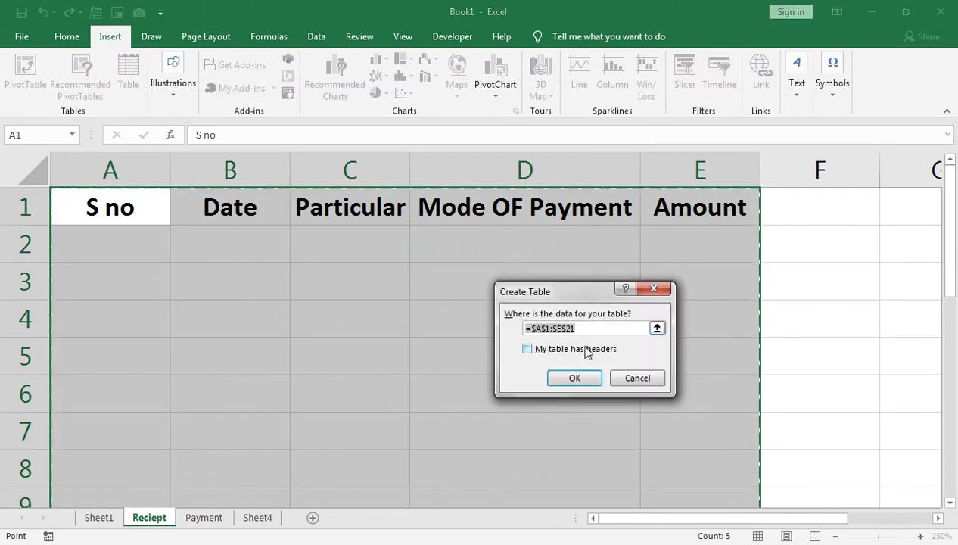
left_click(573, 377)
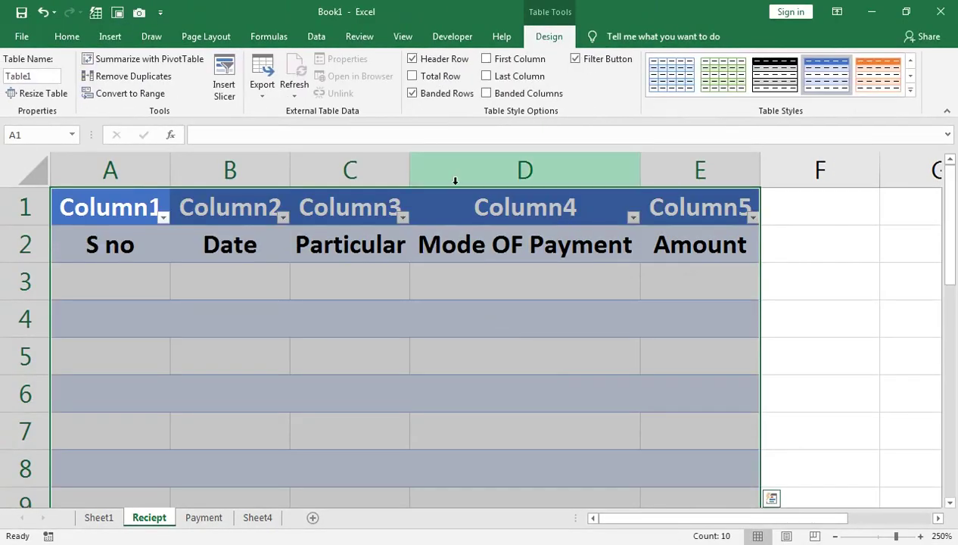
key("ctrl+z")
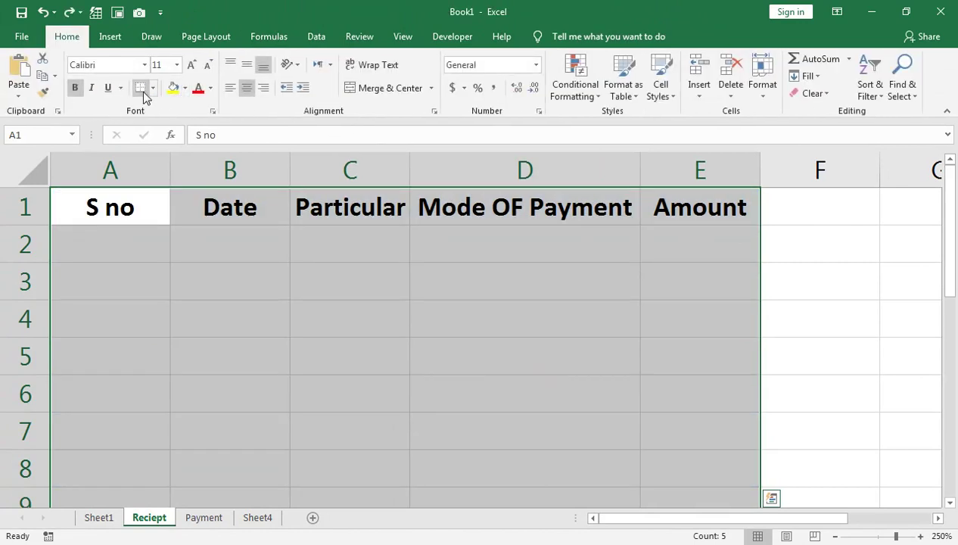
left_click(120, 45)
left_click(127, 83)
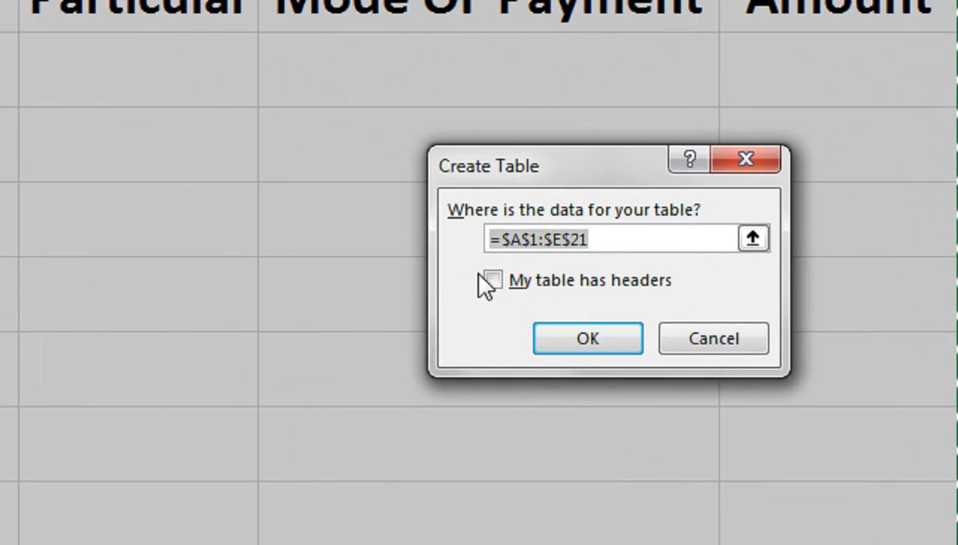
left_click(529, 350)
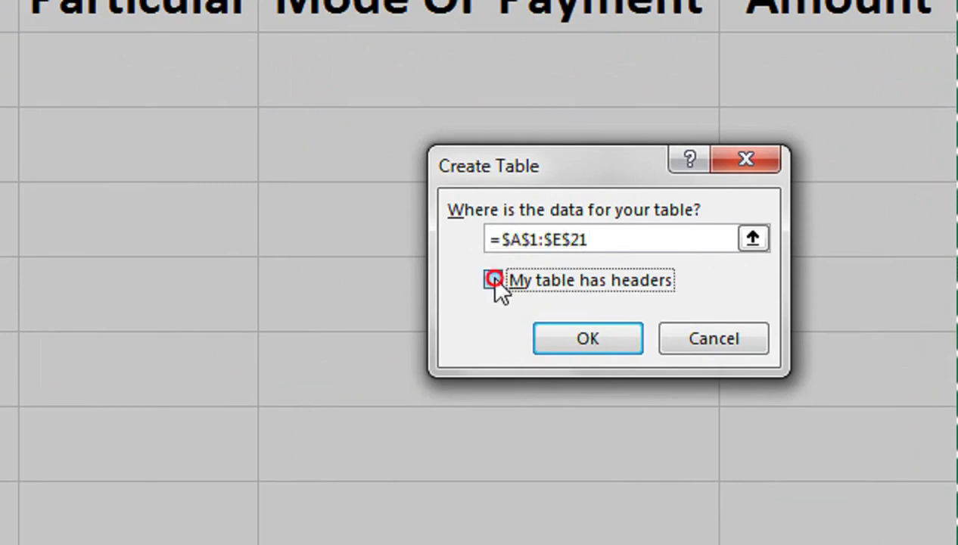
left_click(561, 376)
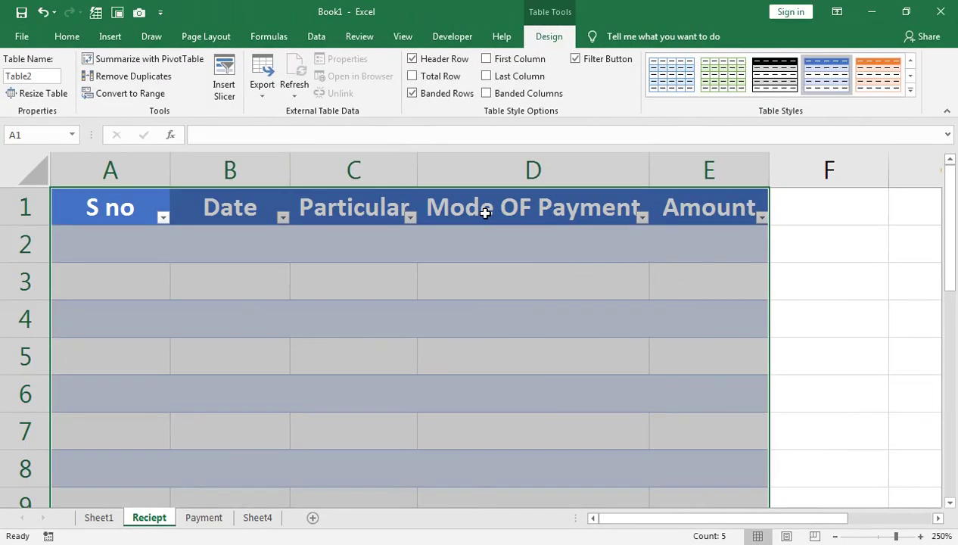
left_click(206, 517)
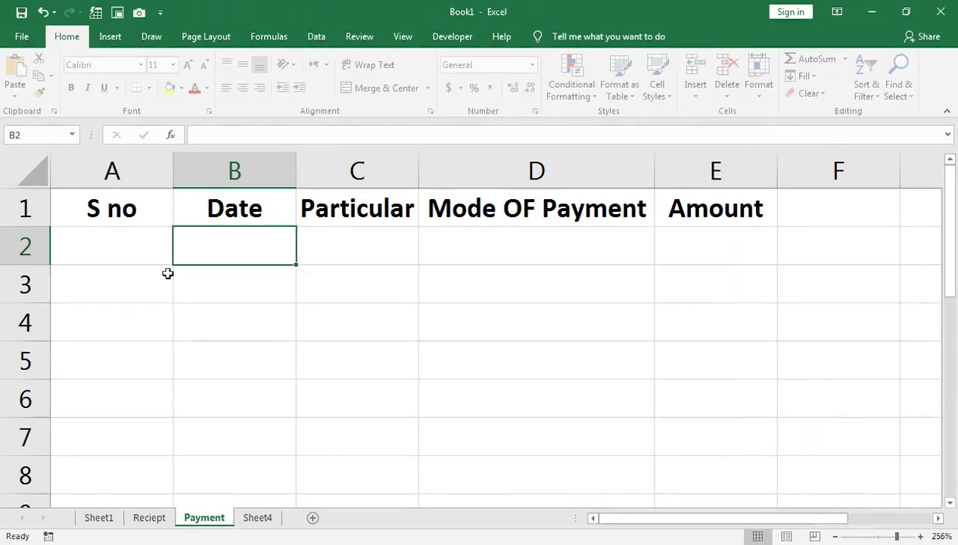
Turn the Payment sheet's A1:E20 range into a table using row 1 as headers
mouse_move(113, 209)
left_mouse_down()
mouse_move(611, 43)
mouse_move(565, 302)
mouse_move(707, 476)
mouse_move(701, 440)
left_mouse_up()
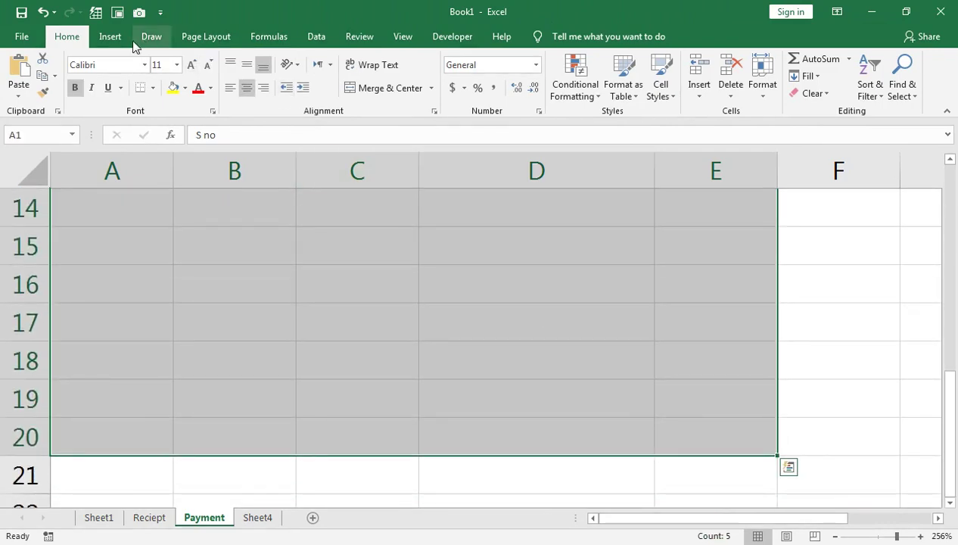
left_click(110, 37)
left_click(123, 81)
left_click(528, 349)
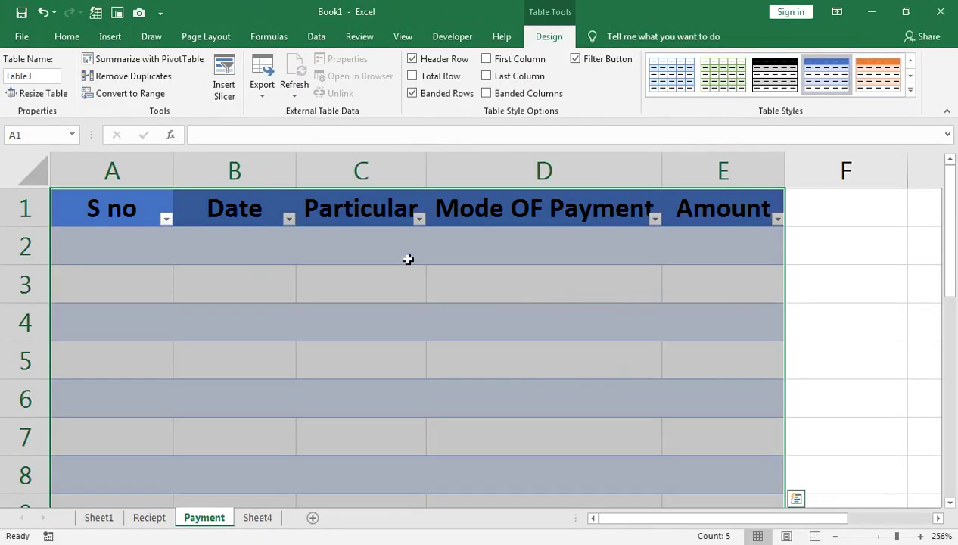
Set the Payment table's header row font colour to white, then return to Reciept
left_click_drag(134, 203, 712, 219)
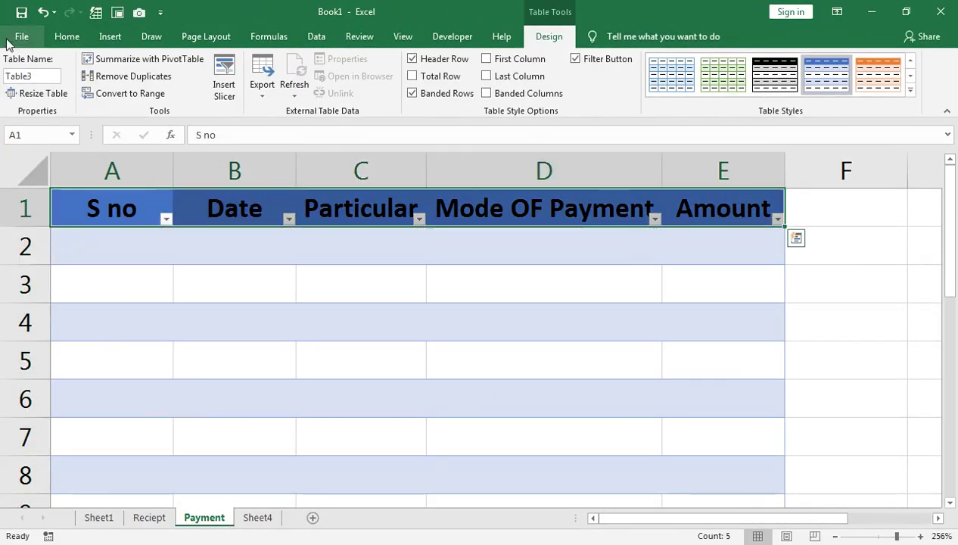
left_click(67, 36)
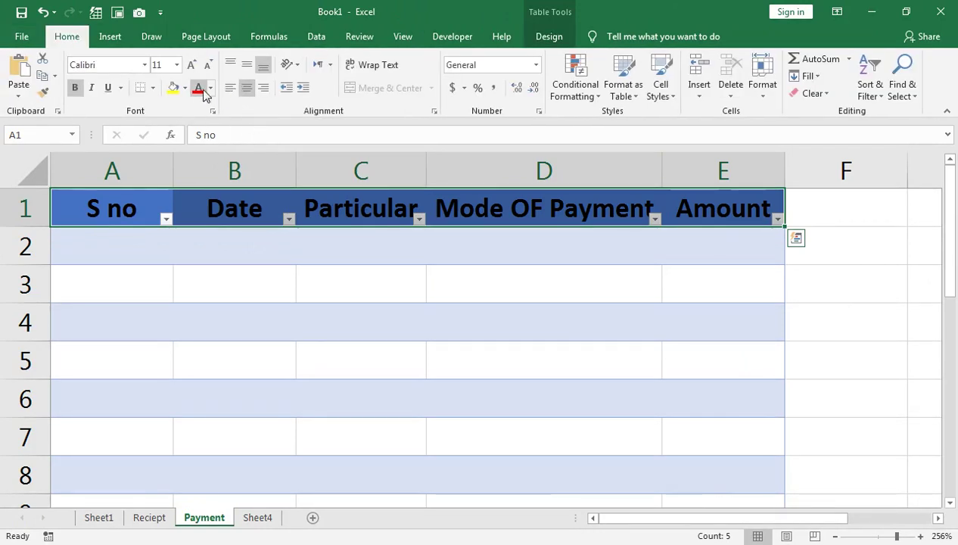
left_click(210, 88)
left_click(200, 140)
left_click(147, 246)
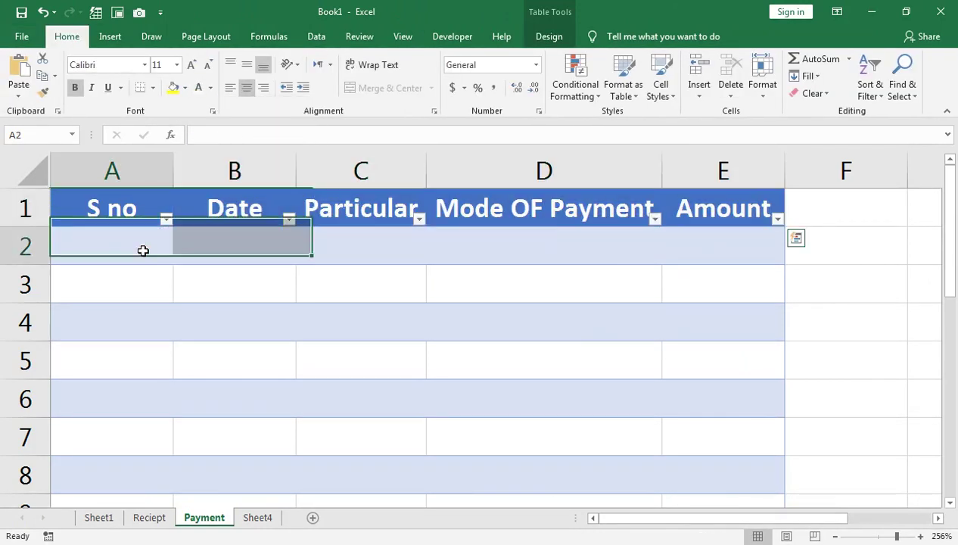
left_click(159, 517)
left_click(210, 222)
left_click(146, 233)
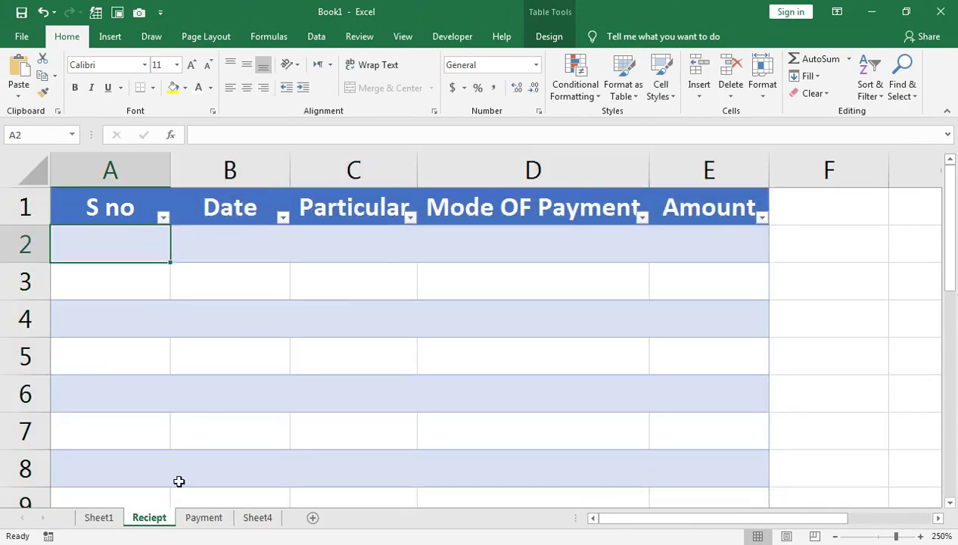
Move from the Payment sheet to Sheet1 to view its header row
left_click(201, 517)
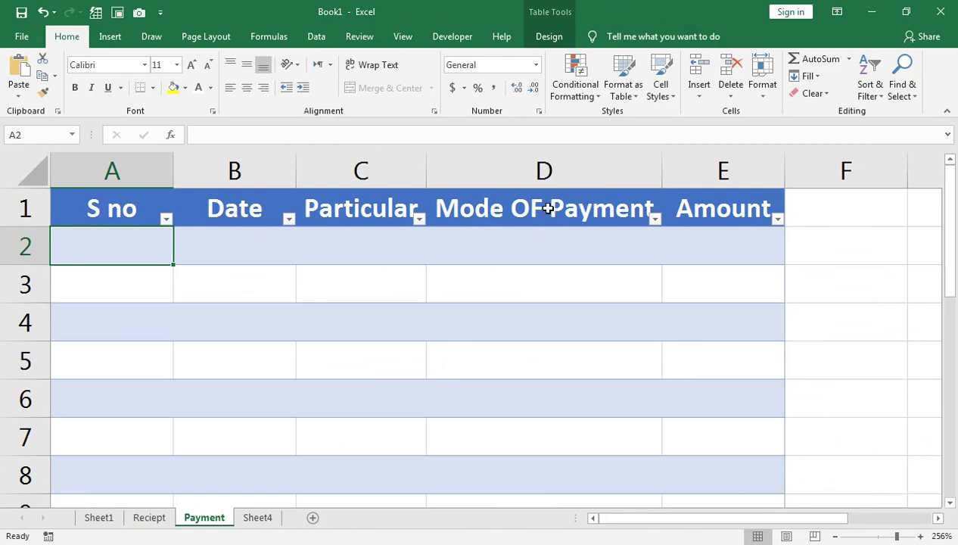
left_click(110, 519)
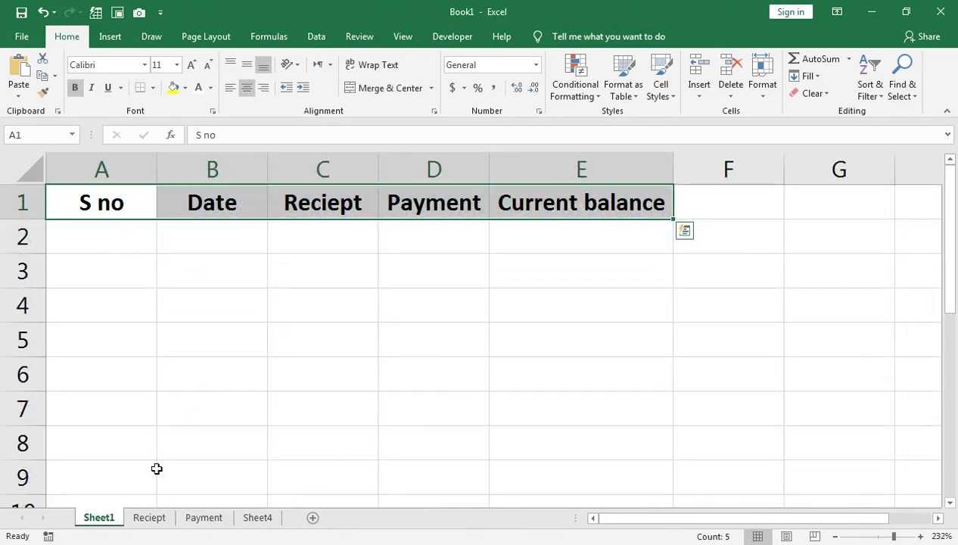
left_click(118, 519)
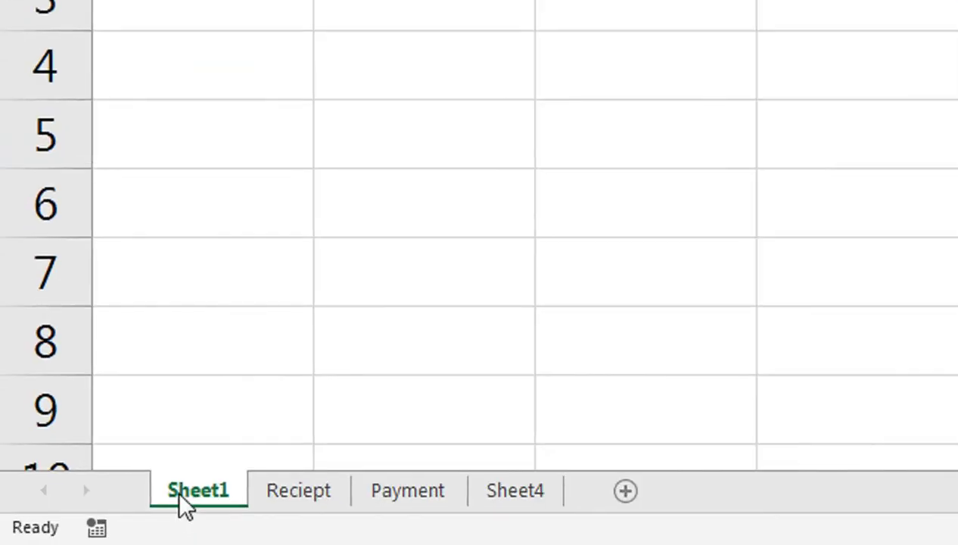
Rename Sheet1 to Daybook
double_click(91, 520)
type("Day")
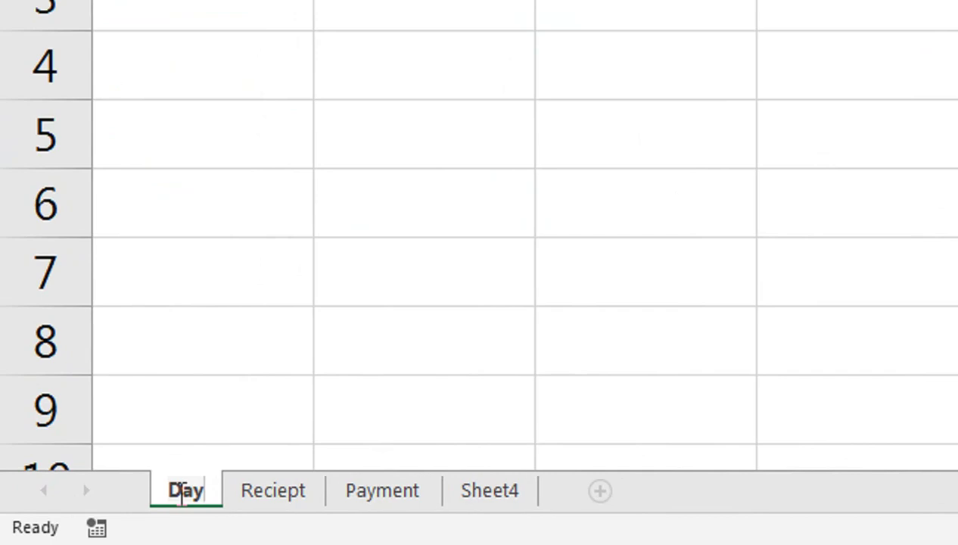
type("book")
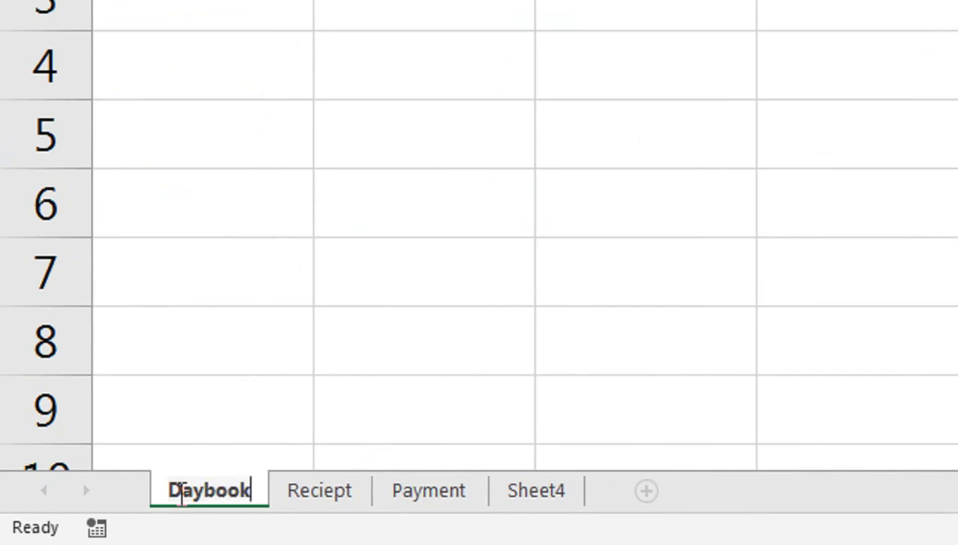
left_click(145, 122)
key("Up")
key("Up")
key("Up")
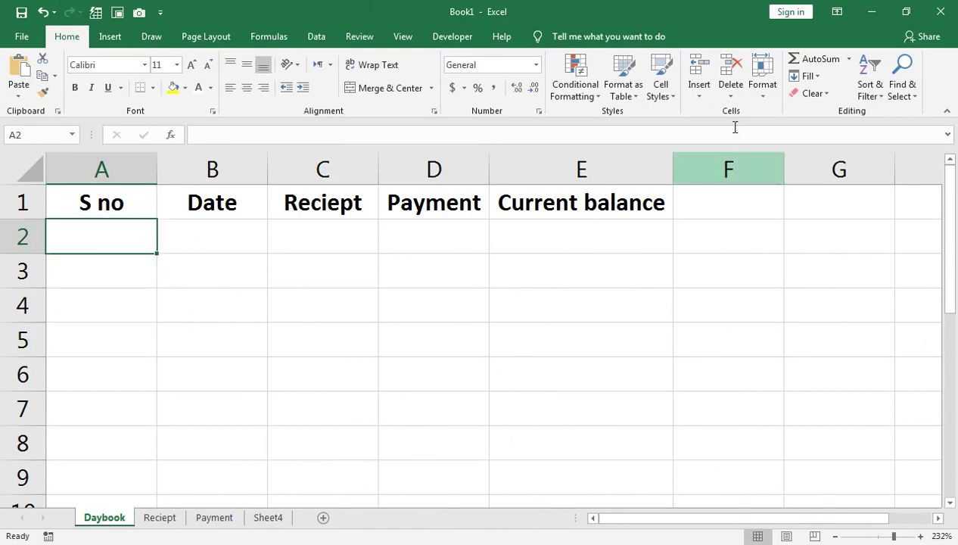
Set up a column Series fill with stop value 365
left_click(808, 75)
left_click(821, 184)
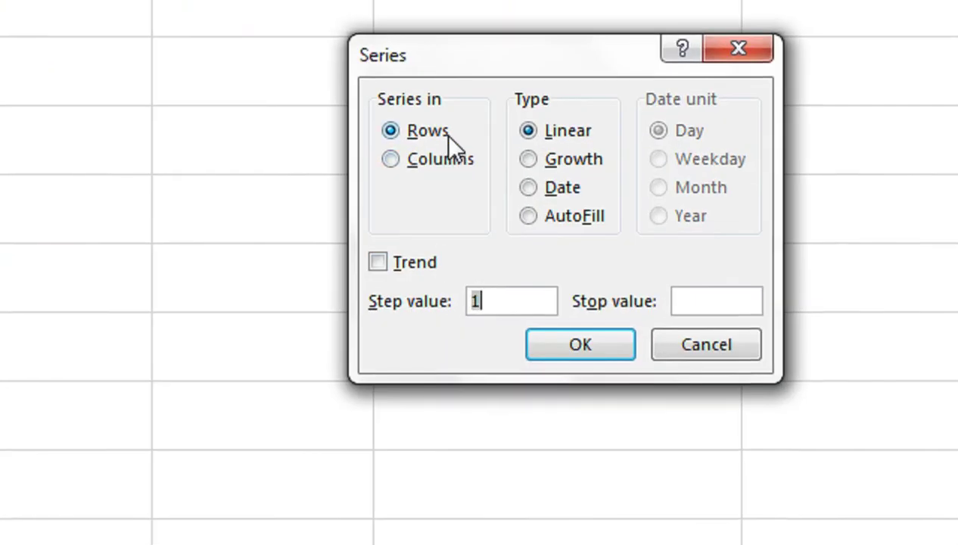
left_click(434, 180)
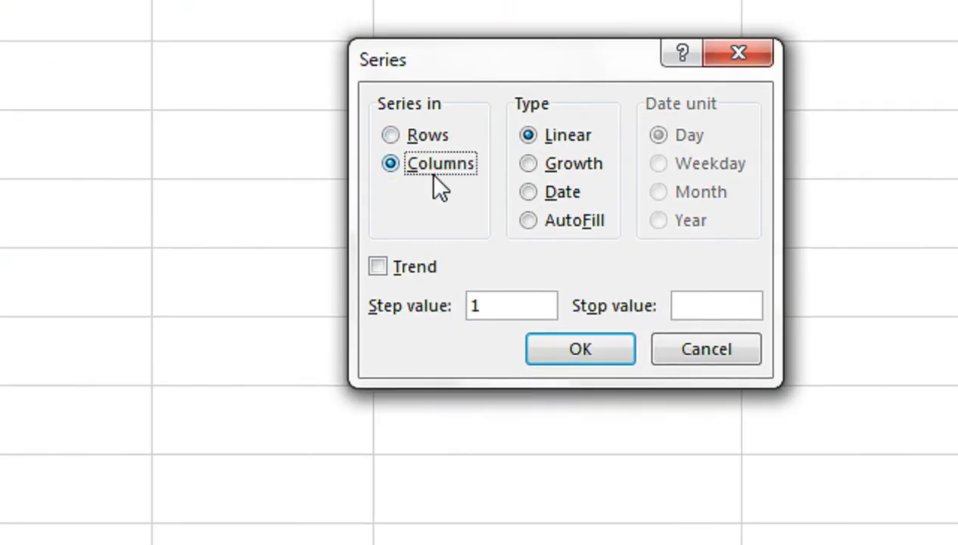
left_click(697, 304)
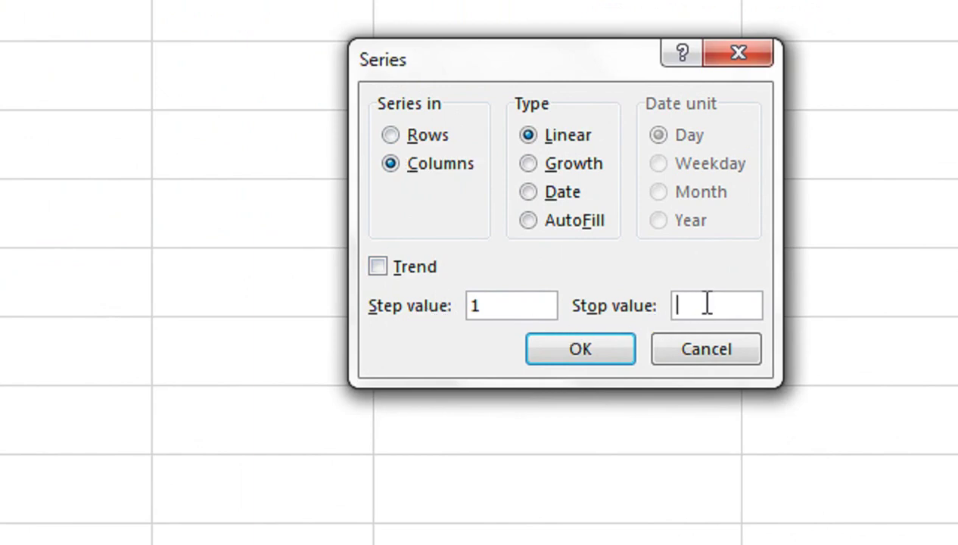
type("365")
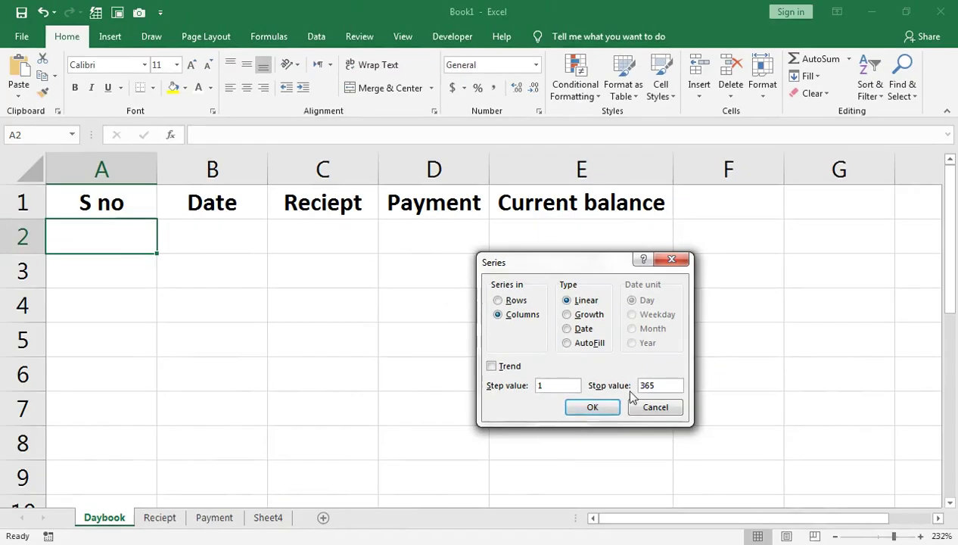
left_click(575, 408)
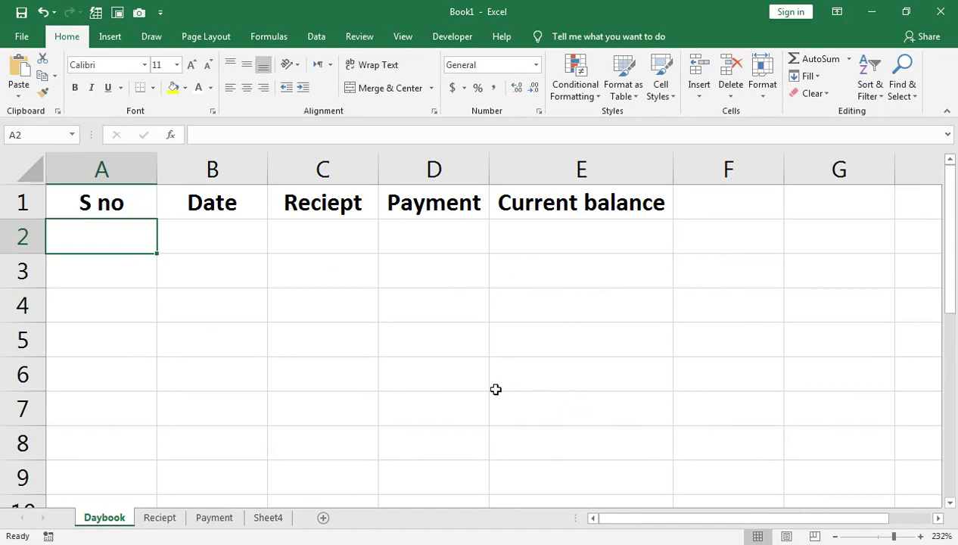
Enter 1 in A2 and fill column A as a series up to 365
type("1")
key("Return")
key("Up")
left_click(809, 75)
left_click(807, 186)
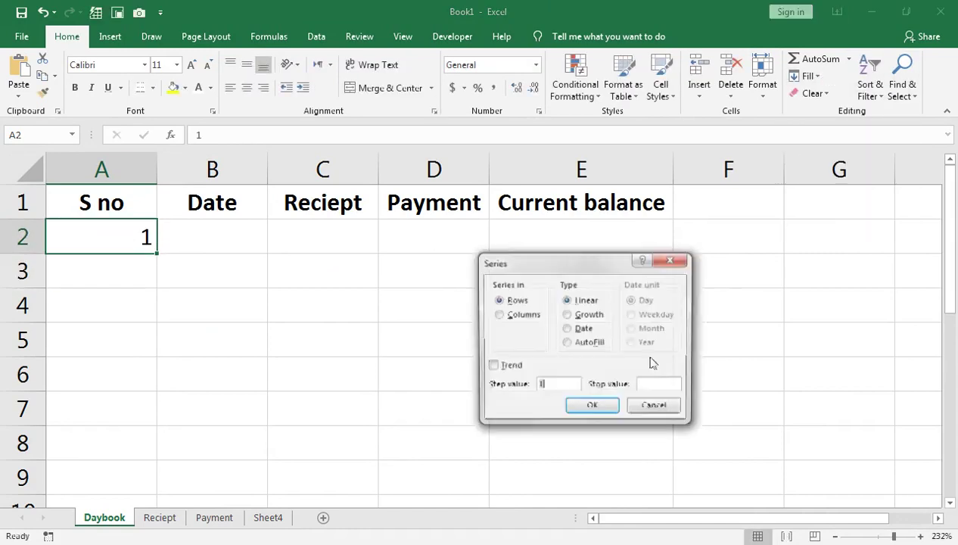
left_click(494, 288)
type("365")
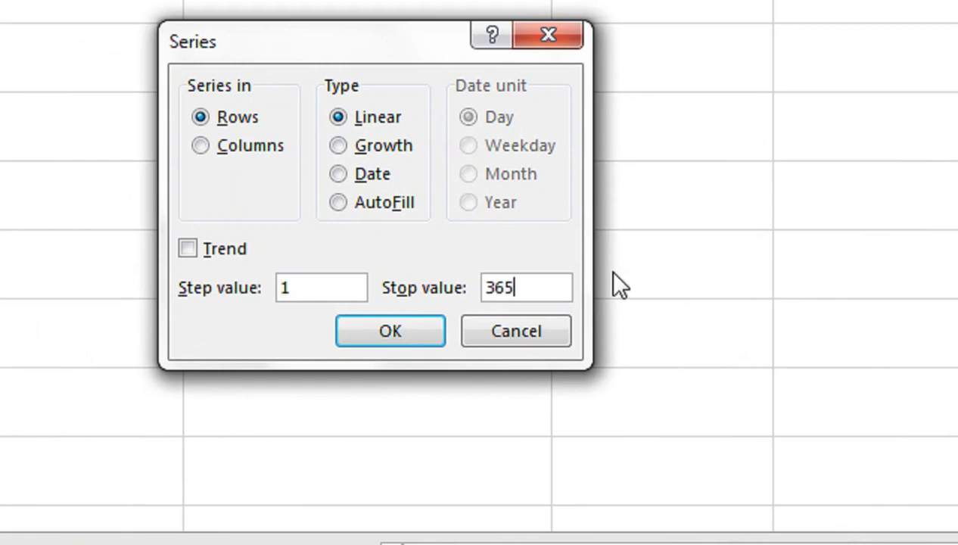
left_click(250, 145)
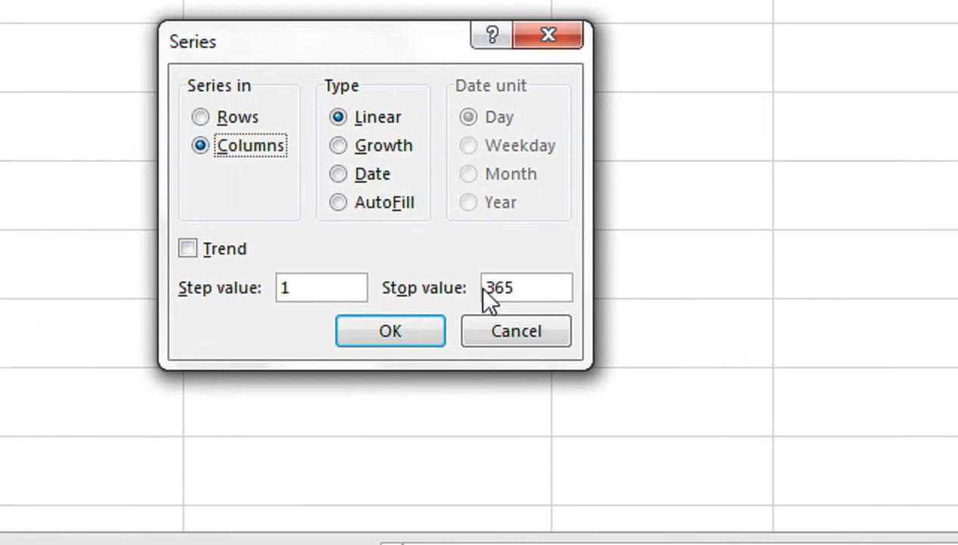
key("Return")
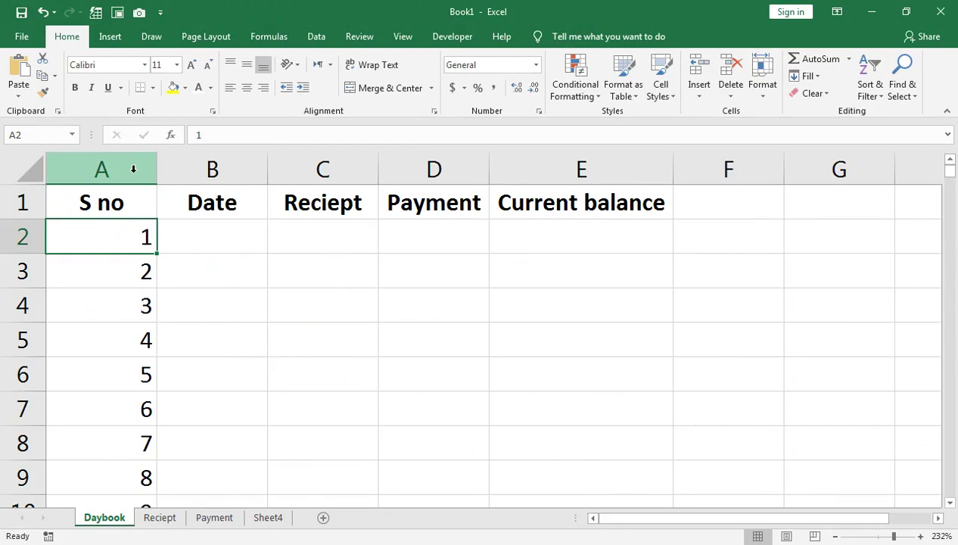
Centre the contents of column A
left_click(133, 168)
left_click(247, 88)
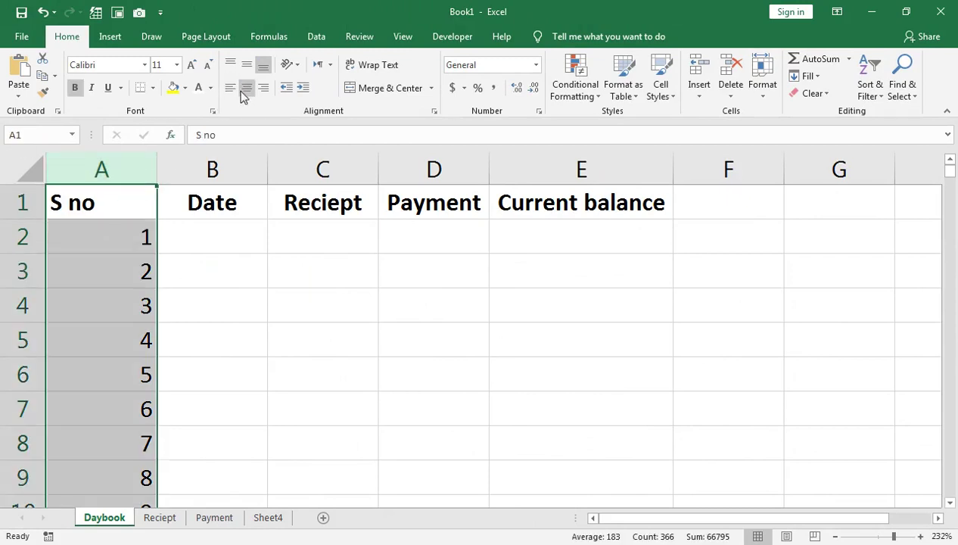
left_click(247, 88)
Narrow column A and enter the date 1-Jan-22 in cell B2
left_click_drag(154, 154, 110, 172)
left_click(137, 228)
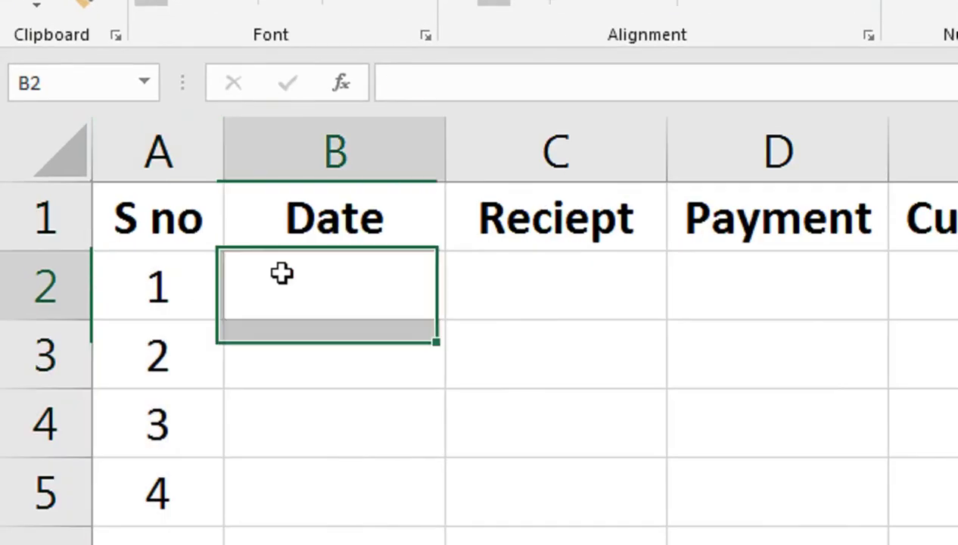
type("1-jan")
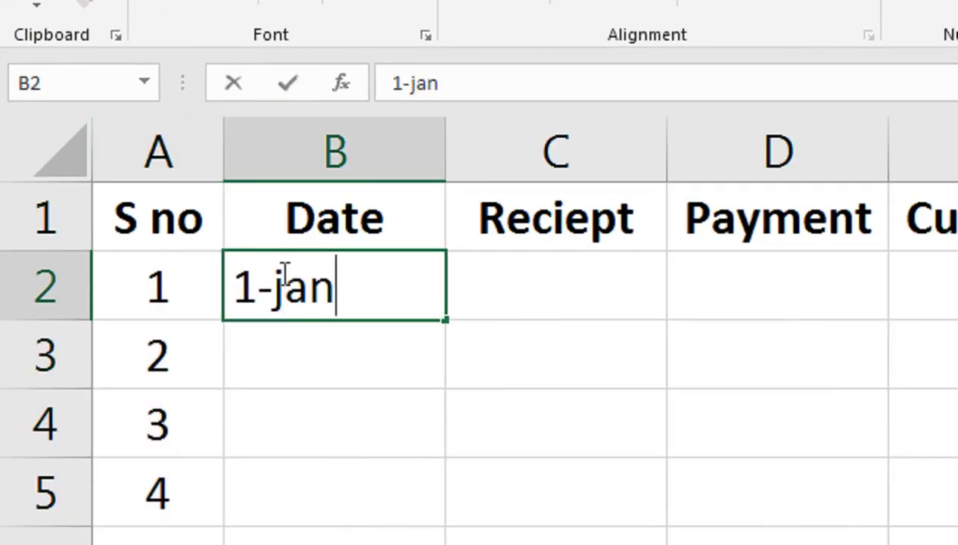
type("-202000")
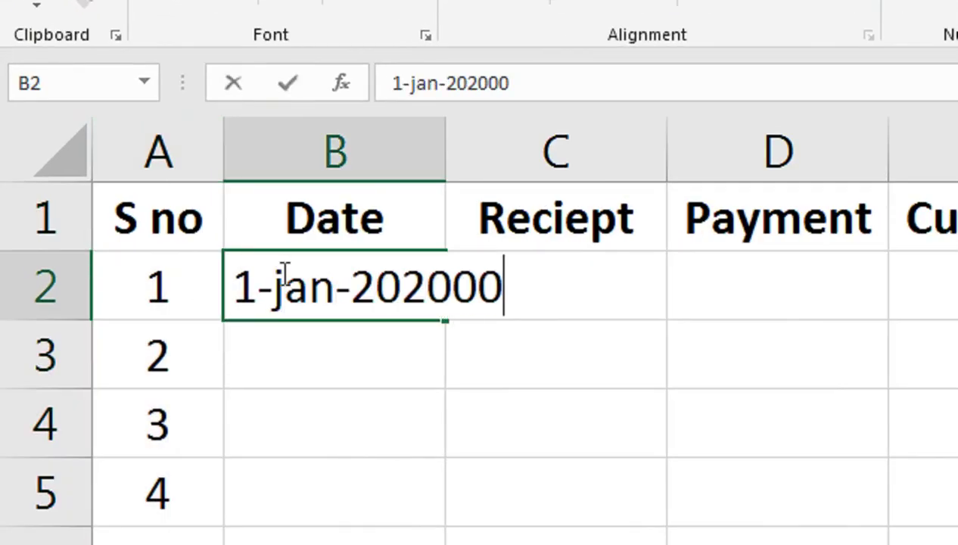
key("BackSpace")
key("BackSpace")
key("Return")
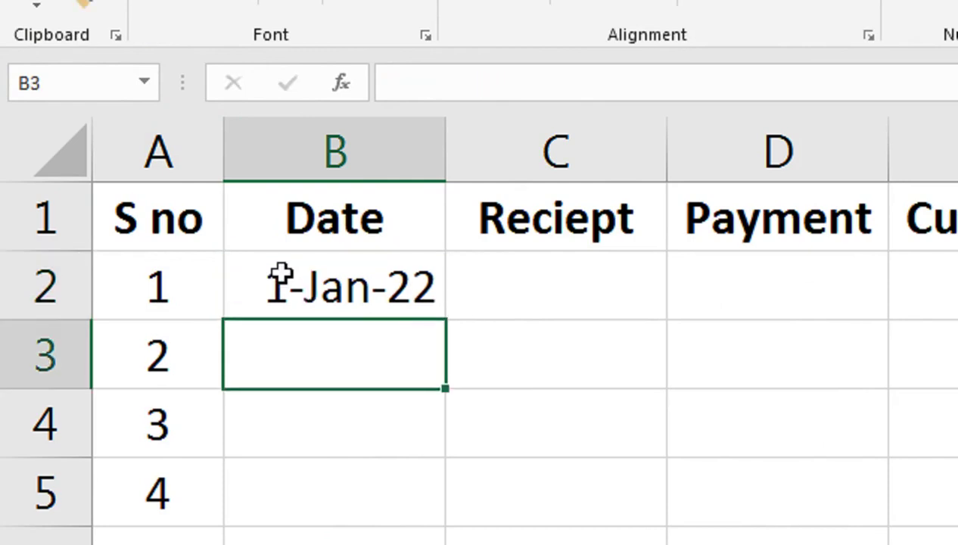
Fill consecutive dates down the Daybook Date column from B2, then go to the Reciept sheet
left_click(282, 276)
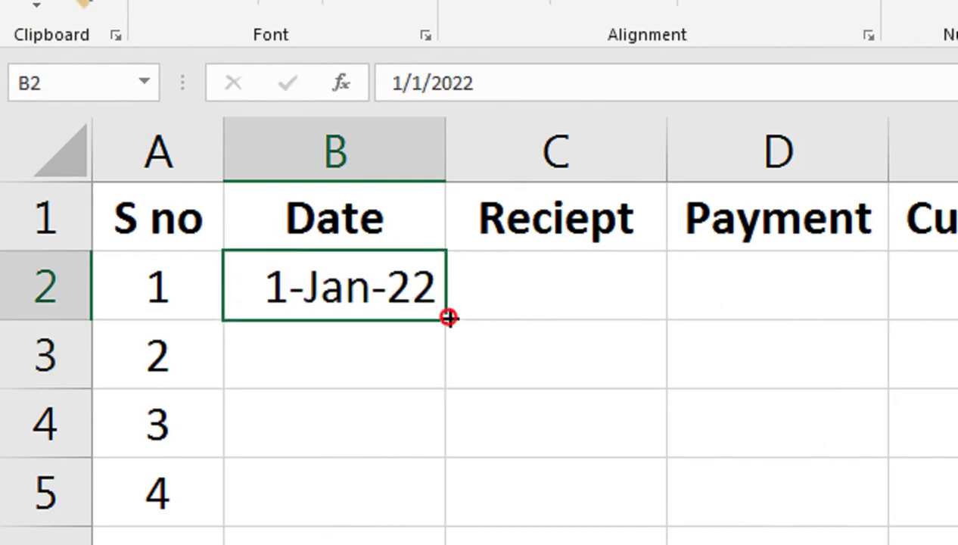
double_click(445, 318)
left_click(504, 295)
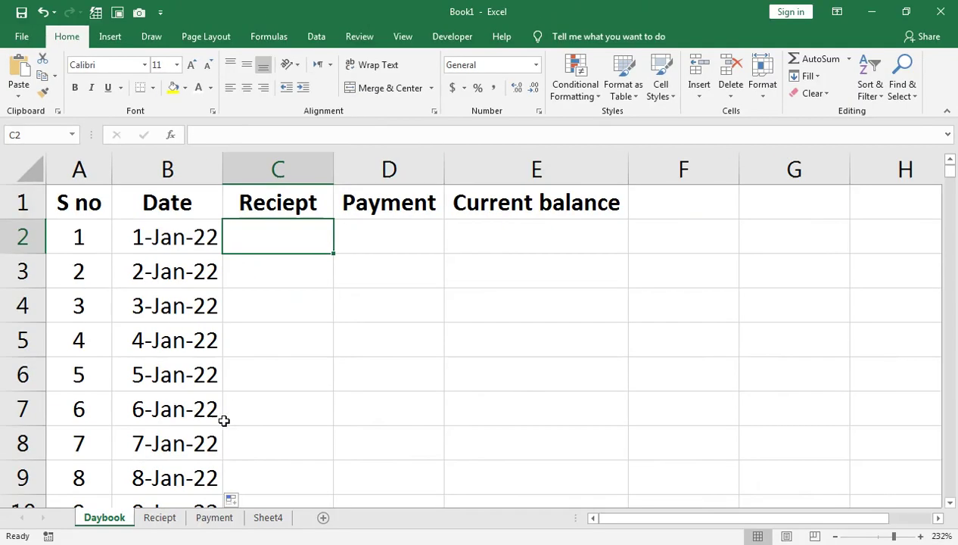
left_click(170, 520)
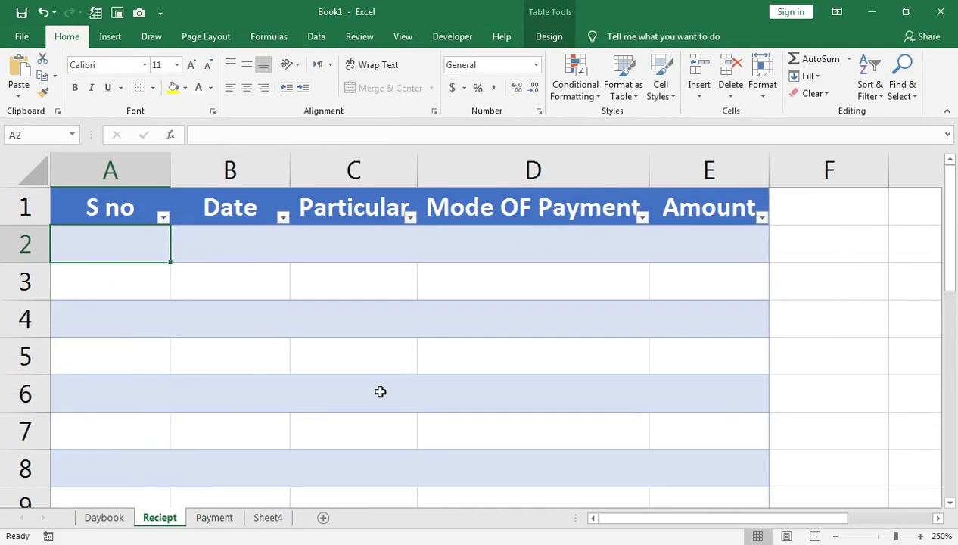
left_click(214, 518)
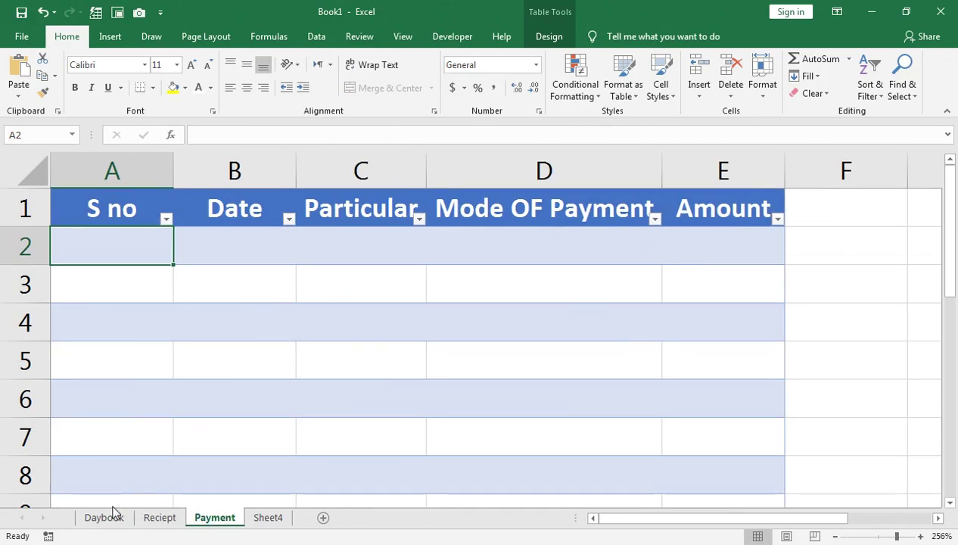
left_click(106, 518)
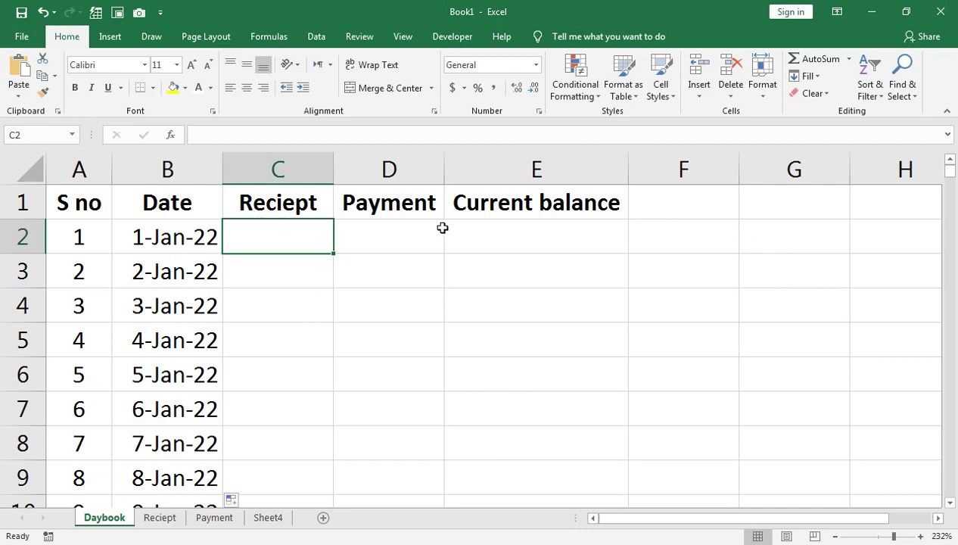
Bring up the Reciept sheet with its empty banded table
left_click(160, 520)
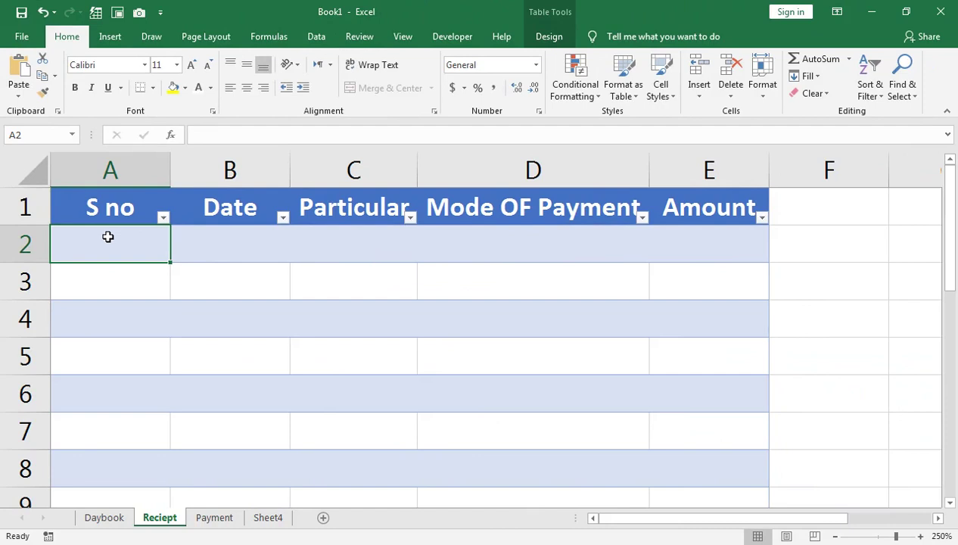
Group Payment with Reciept, try entering 1, and dismiss the table-edit warnings
left_click(225, 517, "ctrl")
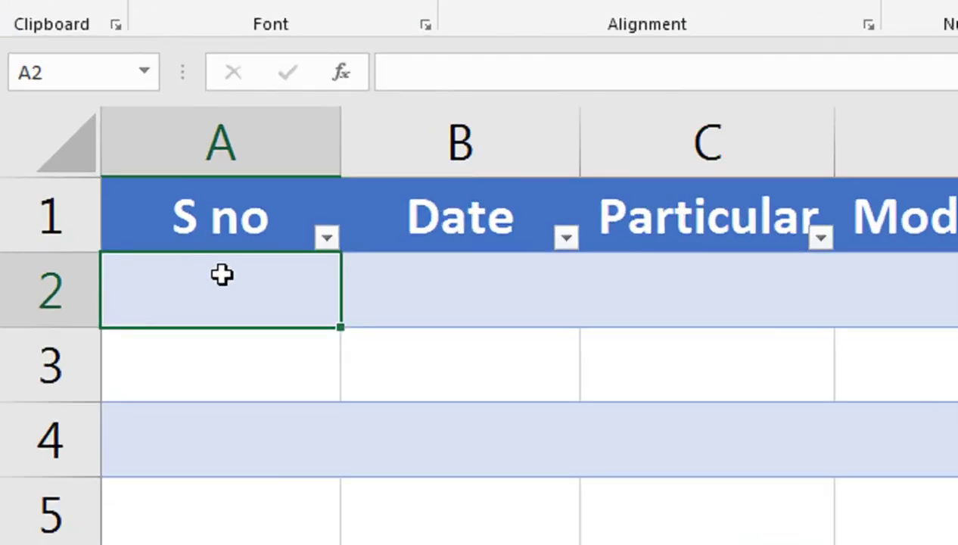
type("1")
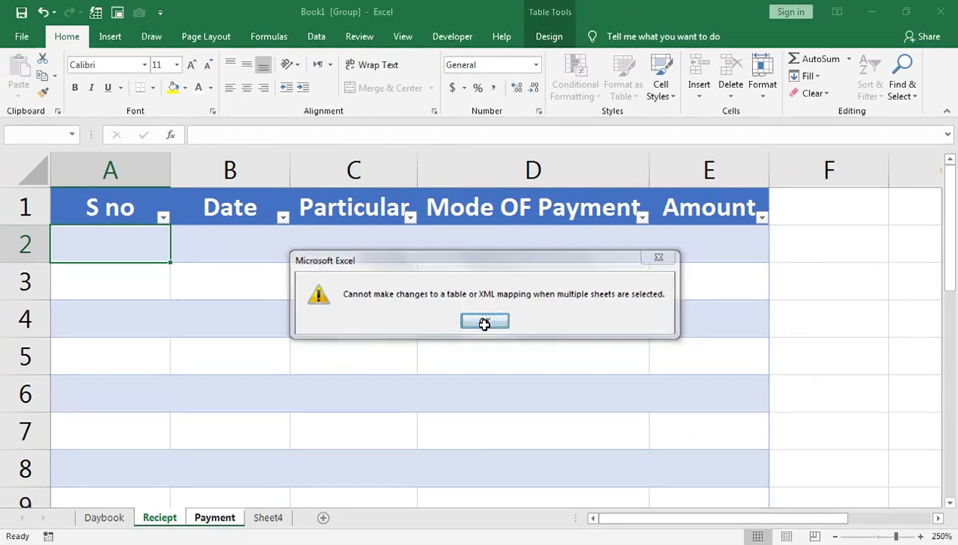
left_click(484, 322)
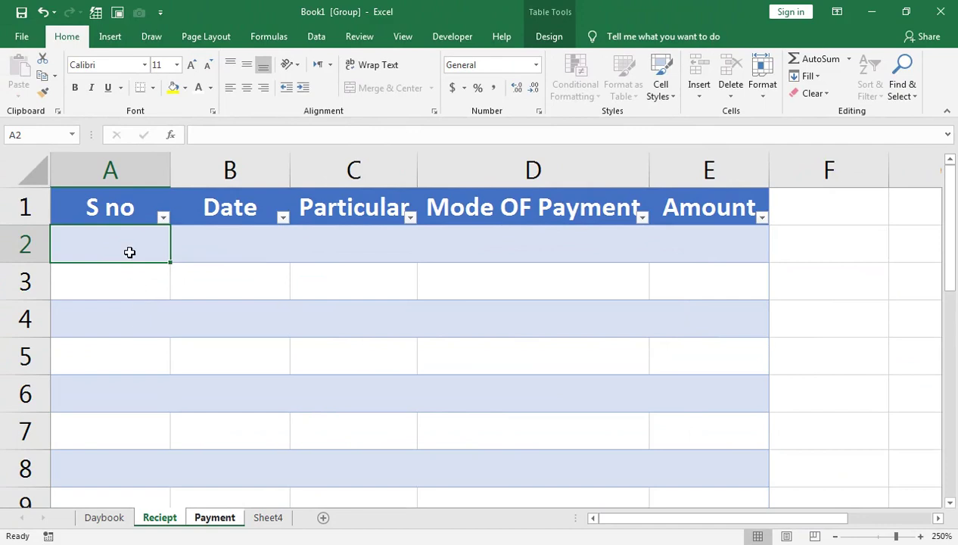
left_click(129, 252)
type("1")
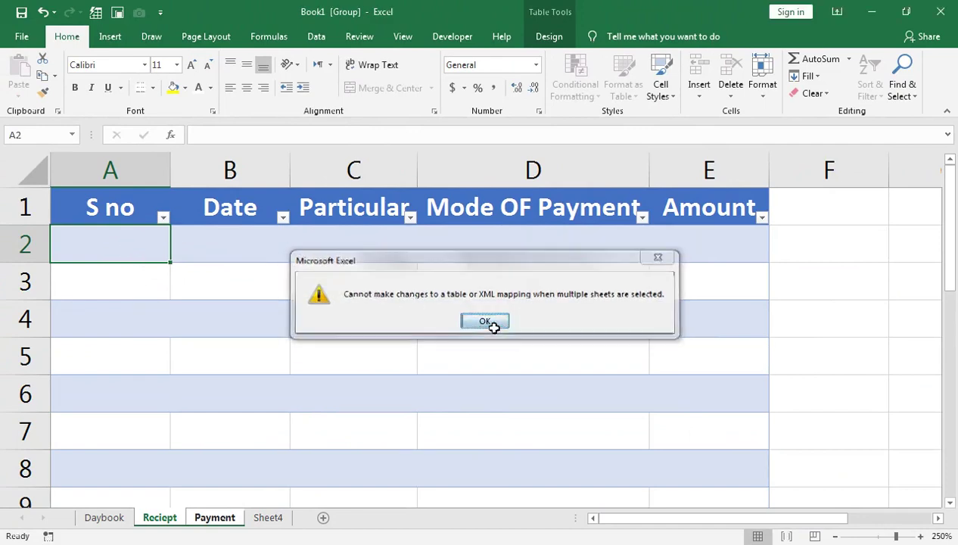
left_click(488, 322)
left_click(215, 273)
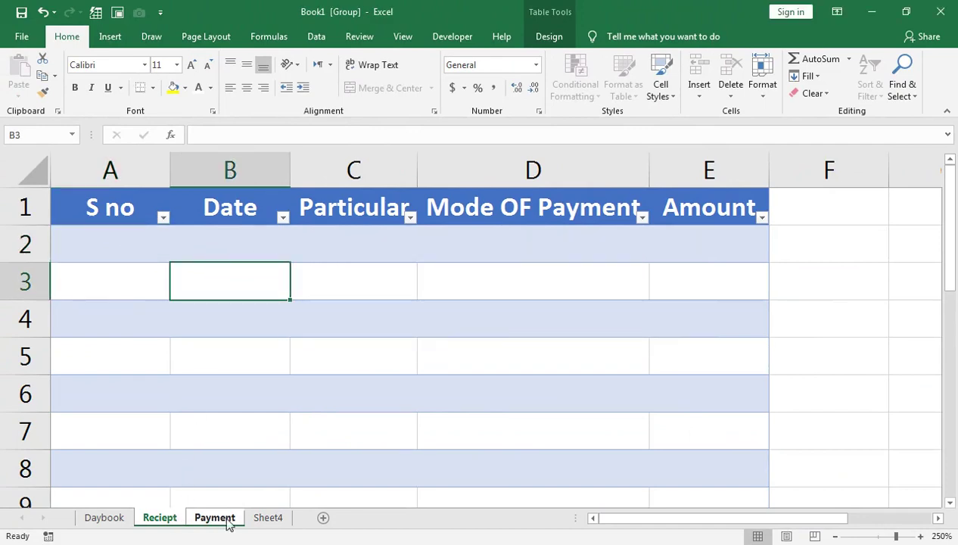
Ungroup the sheets so Reciept stands alone, with cell A2 selected
left_click(122, 519)
left_click(160, 518)
left_click(117, 236)
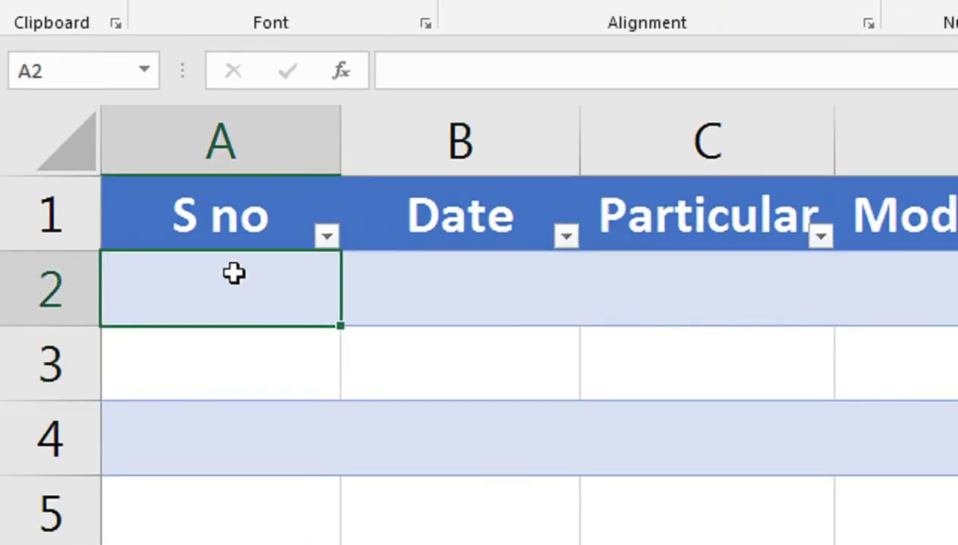
type("=IF(")
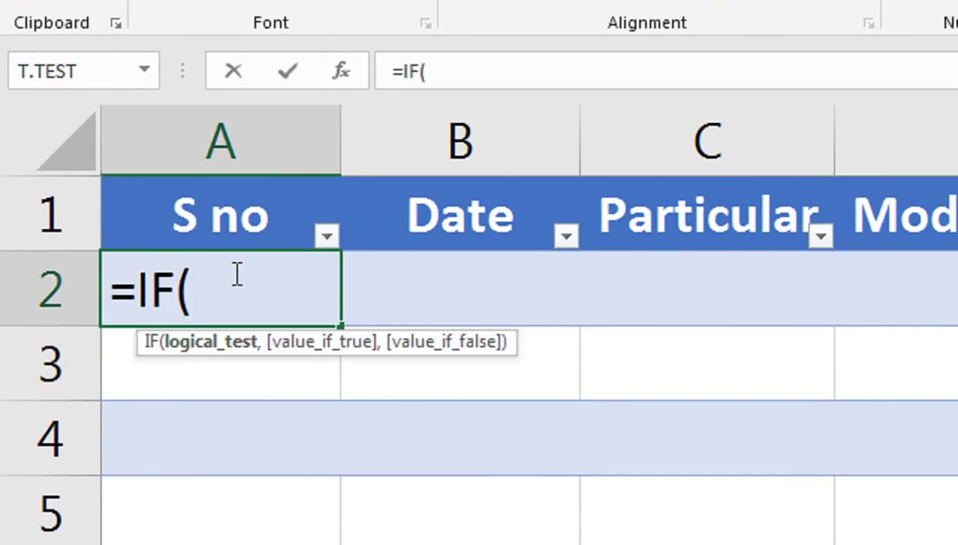
left_click(458, 269)
type("=")
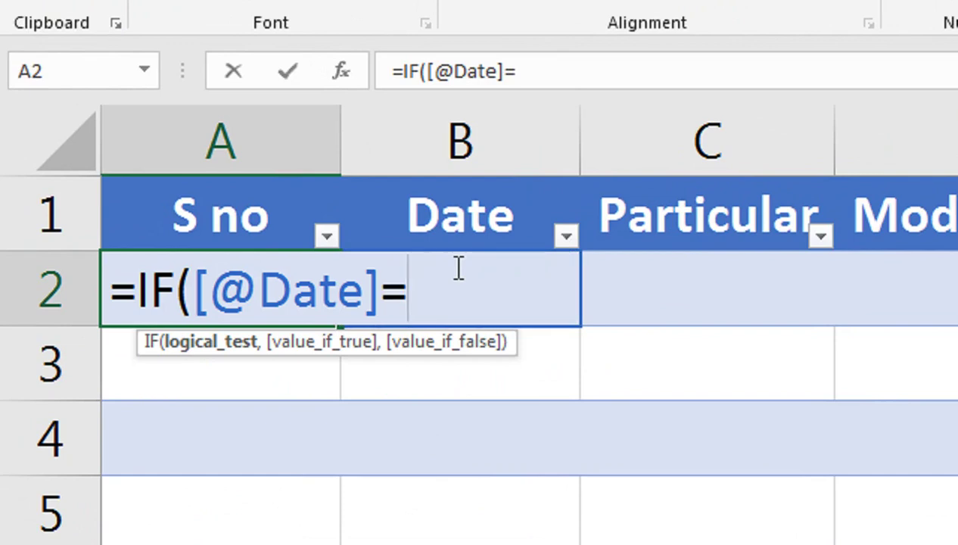
type("\"\",\"\"")
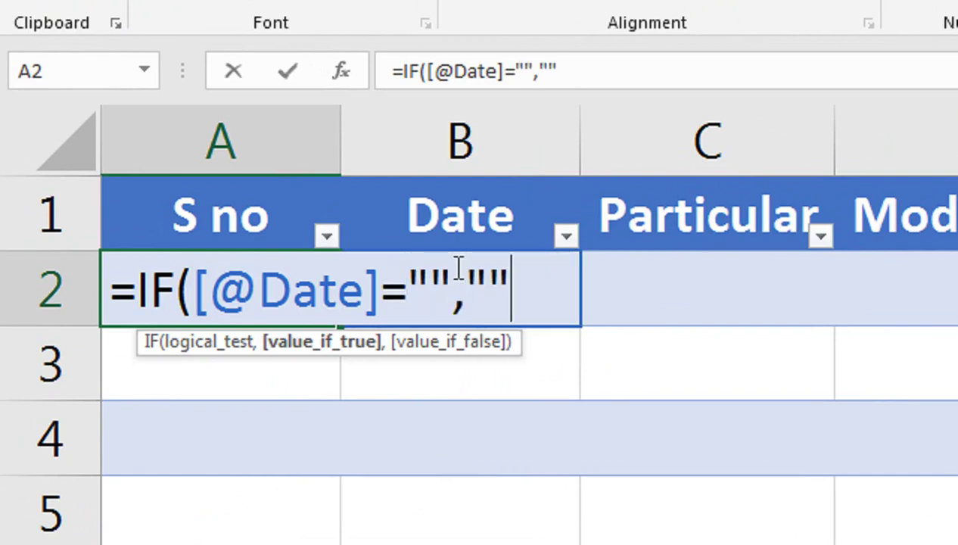
type(",row(1")
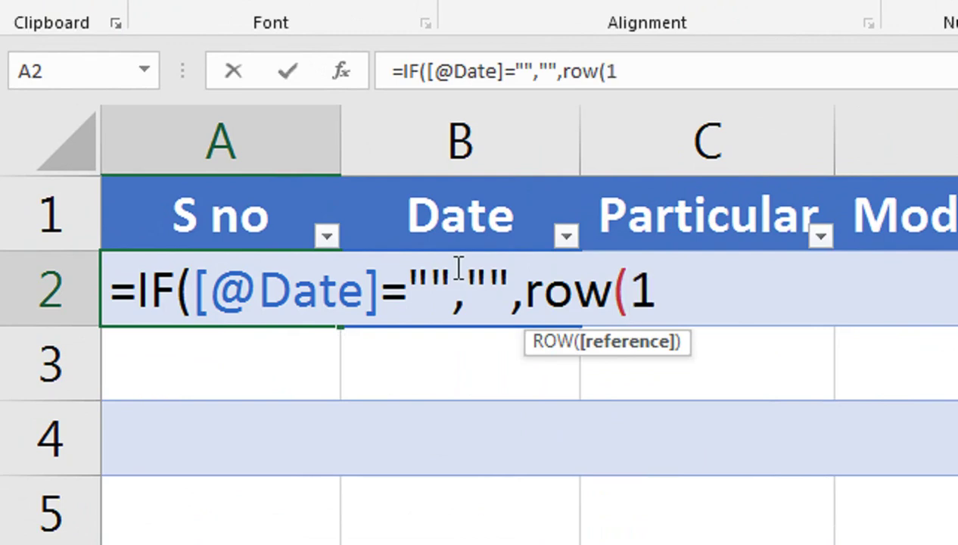
type(":1")
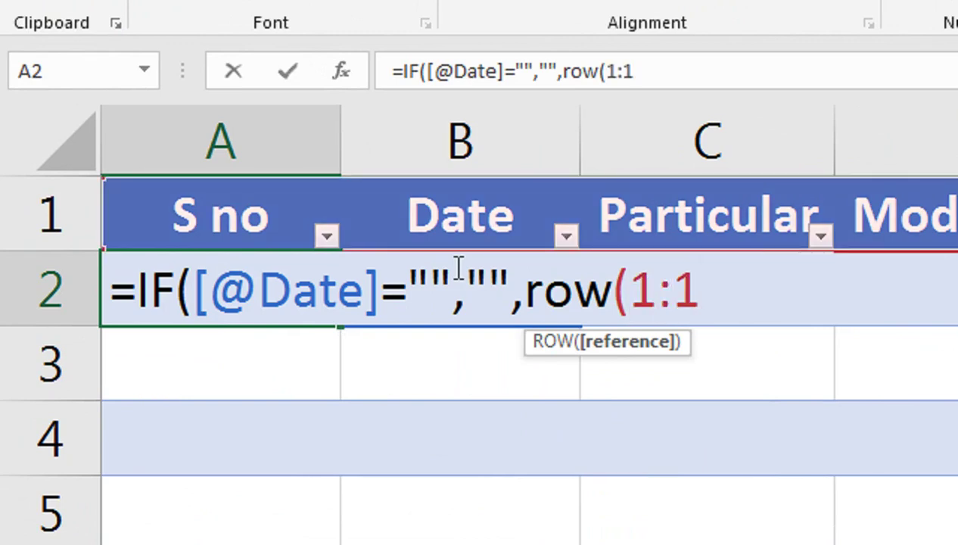
type(")")
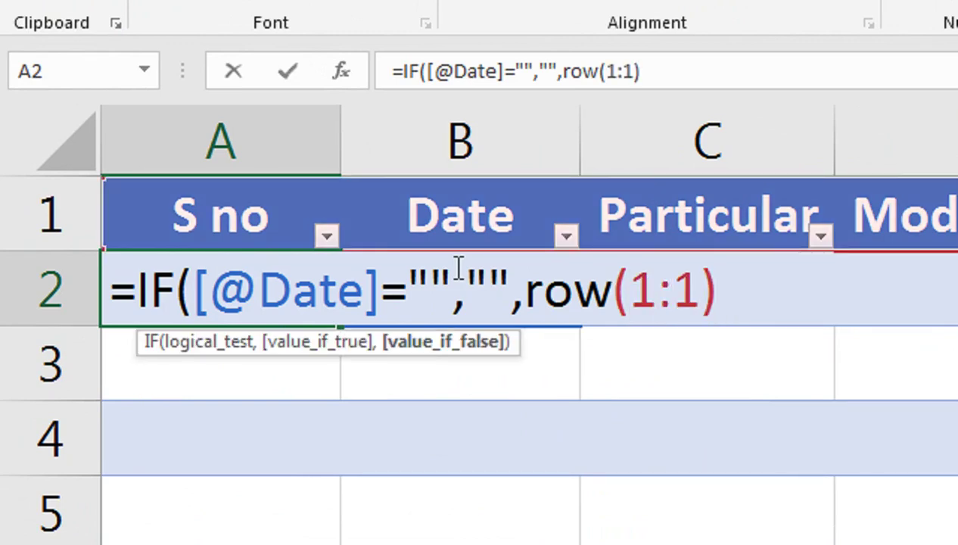
type(")")
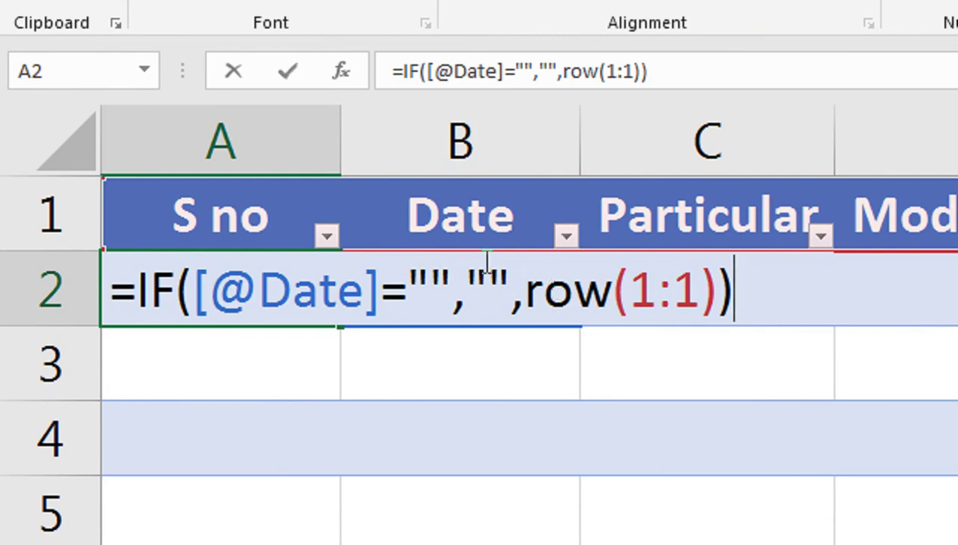
left_click(265, 292)
key("Return")
key("Up")
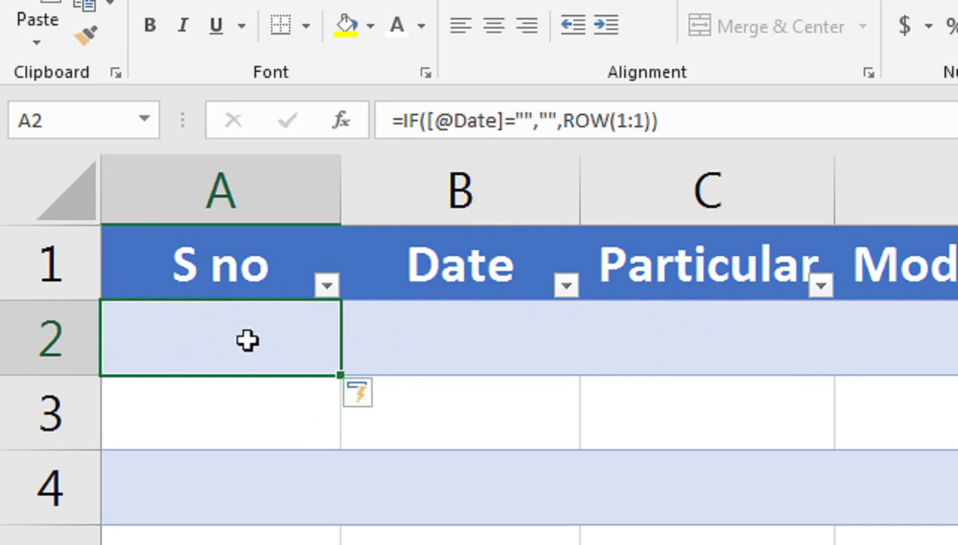
double_click(338, 374)
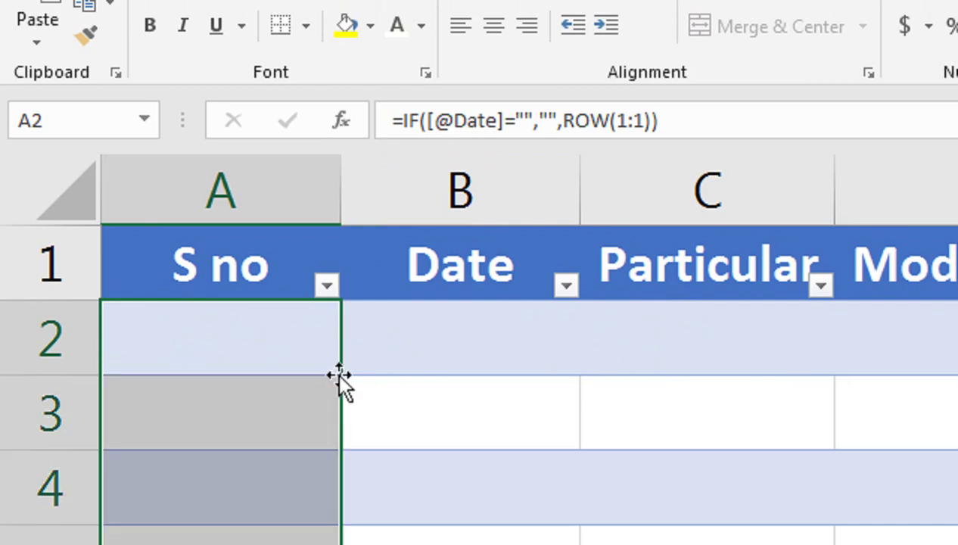
left_click(388, 330)
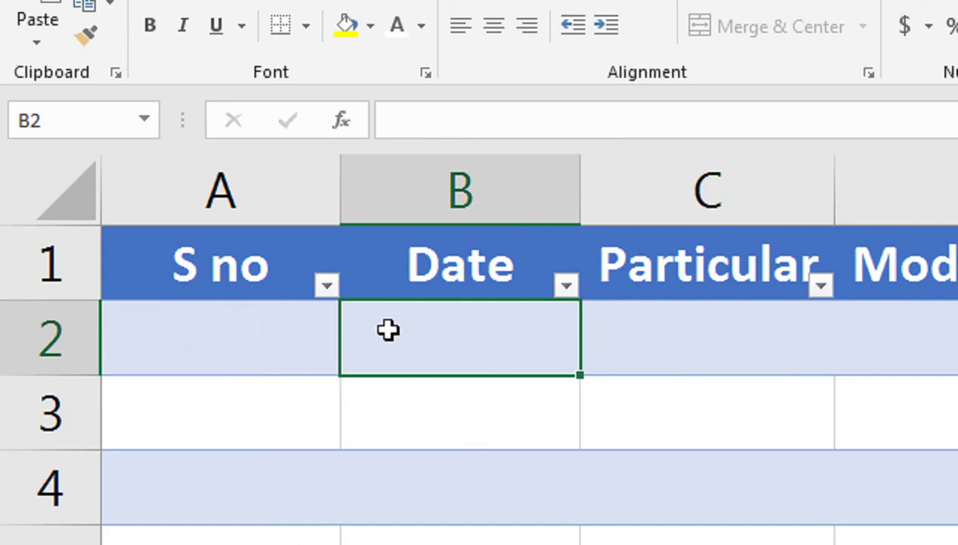
Enter 1-Jan-22 in B2 and fees in C2, widening column C slightly
type("1-jan")
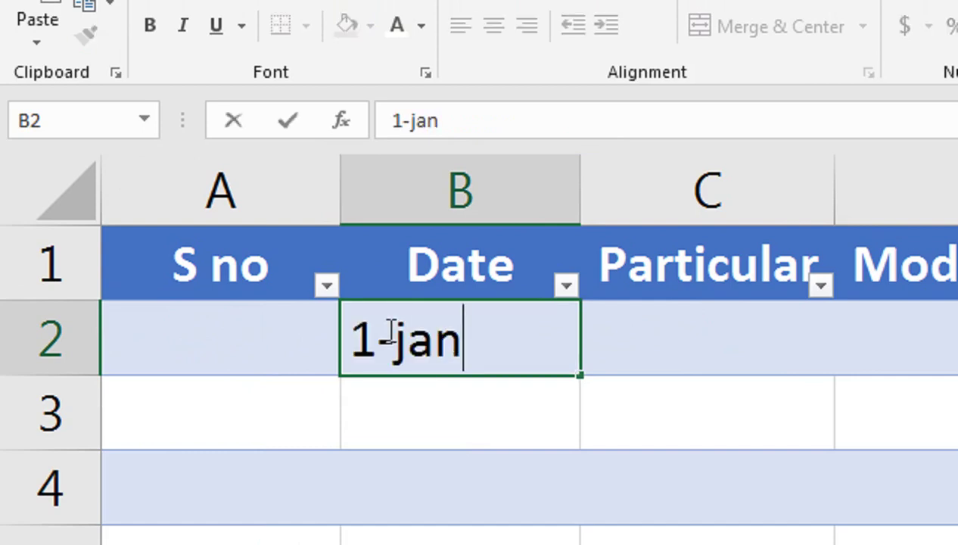
type("-22")
key("BackSpace")
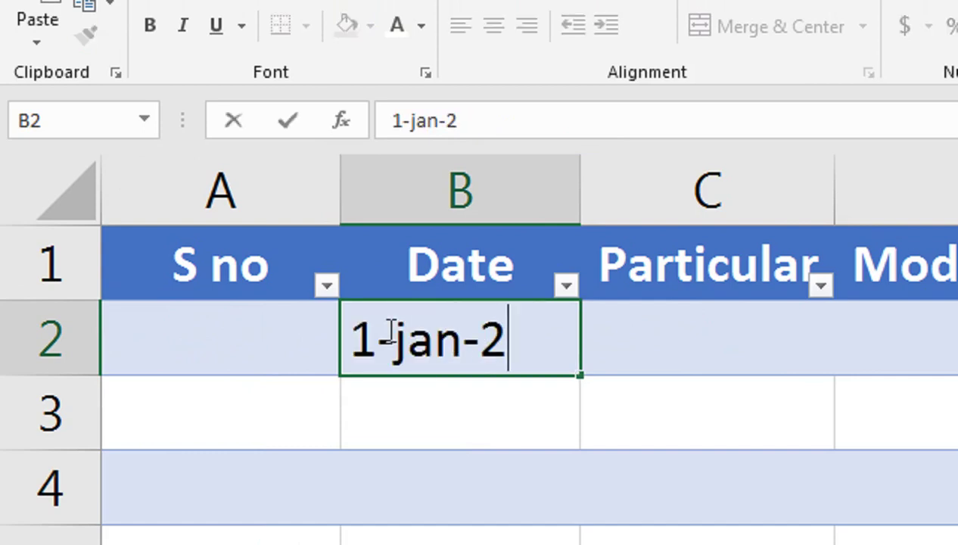
type("0")
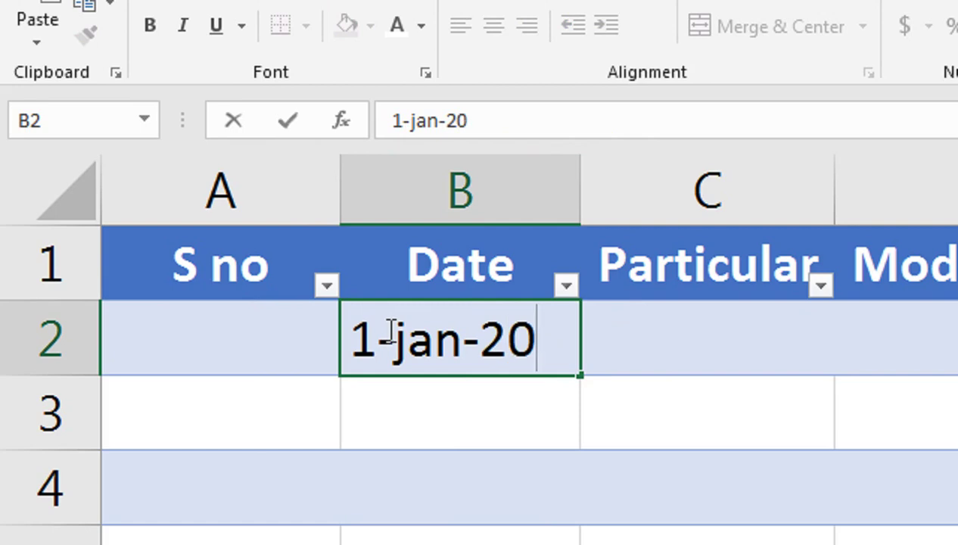
type("22")
key("Return")
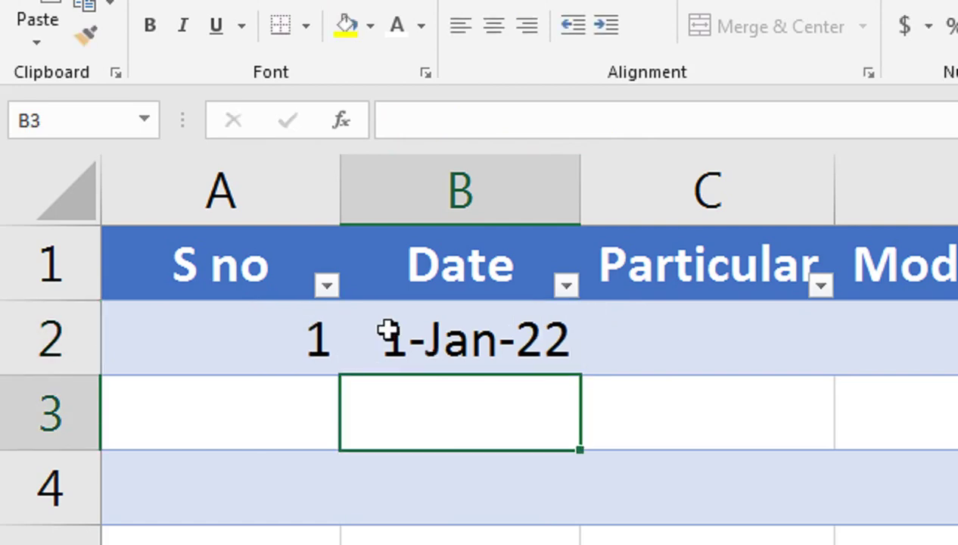
left_click(386, 332)
left_click(692, 353)
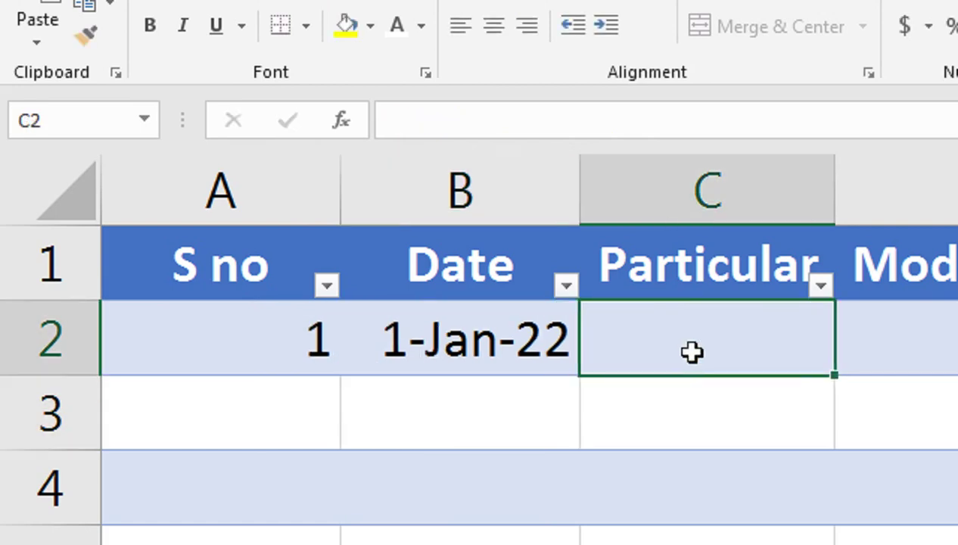
left_click_drag(766, 191, 779, 190)
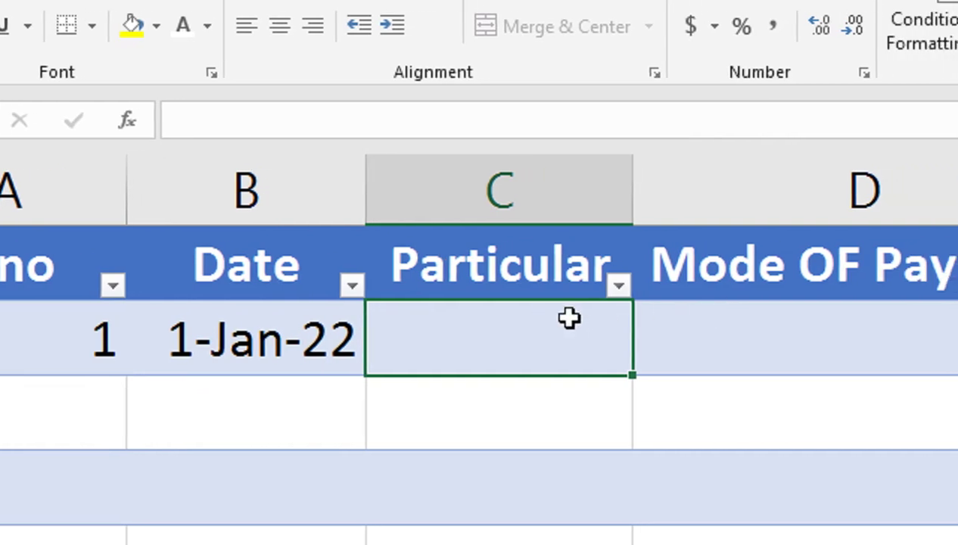
type("fees")
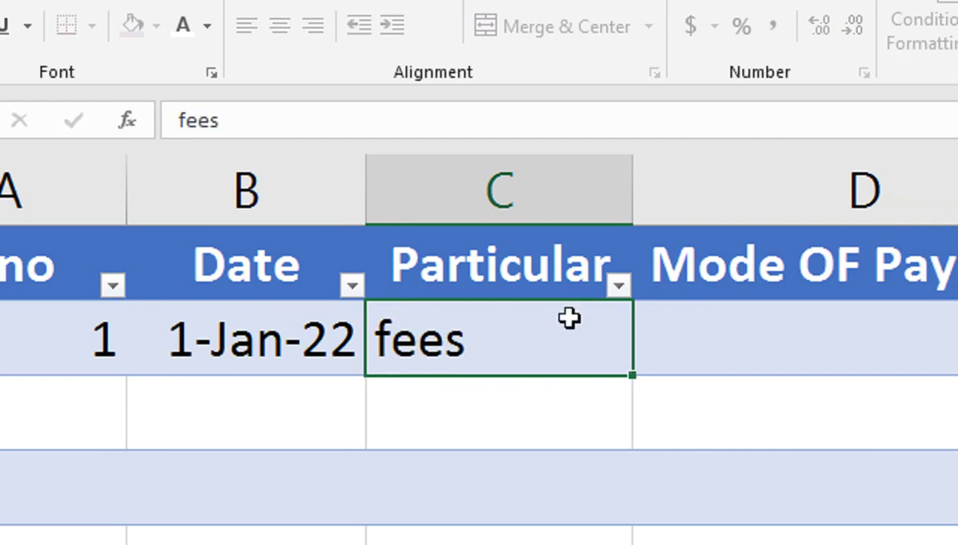
key("Return")
Record CASH as the mode and 6000 as the amount for the first receipt
key("Up")
key("Right")
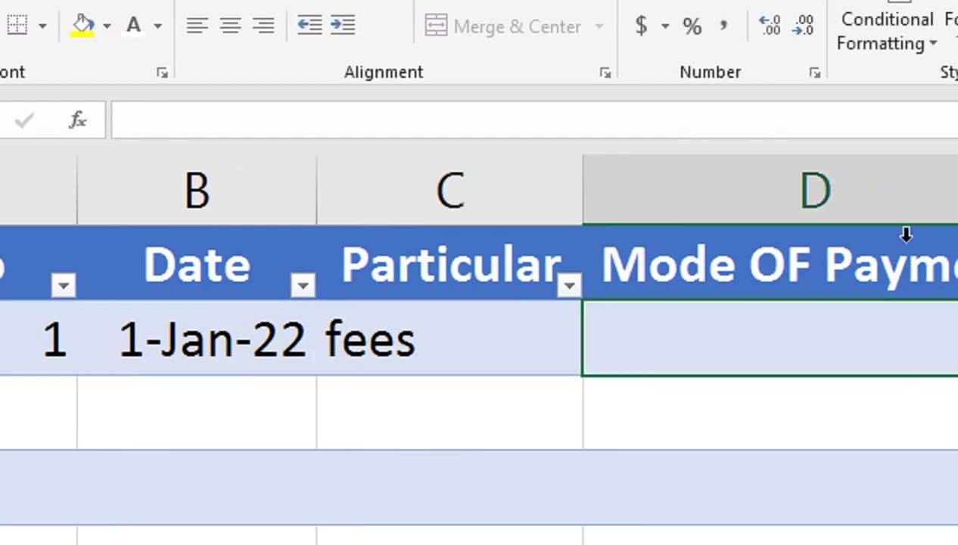
type("5000")
key("Tab")
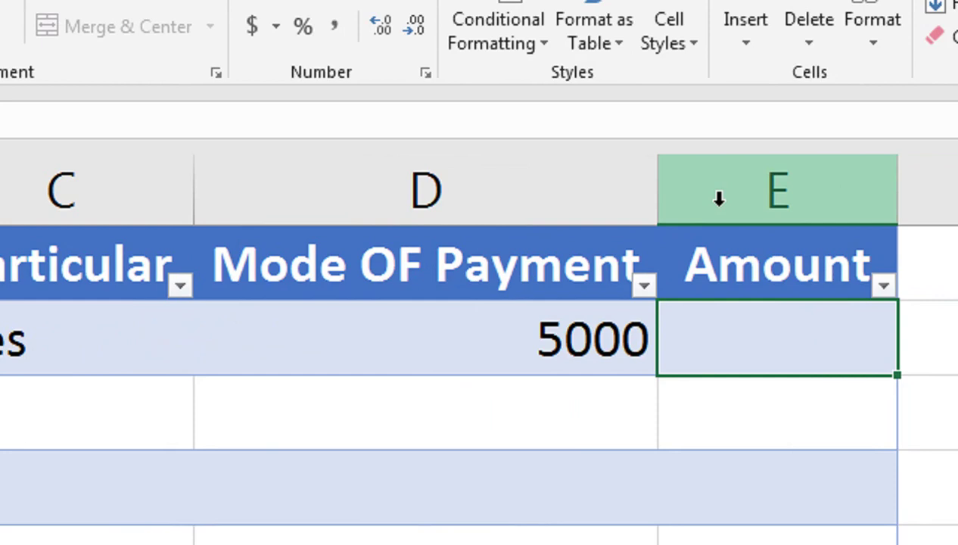
left_click(386, 330)
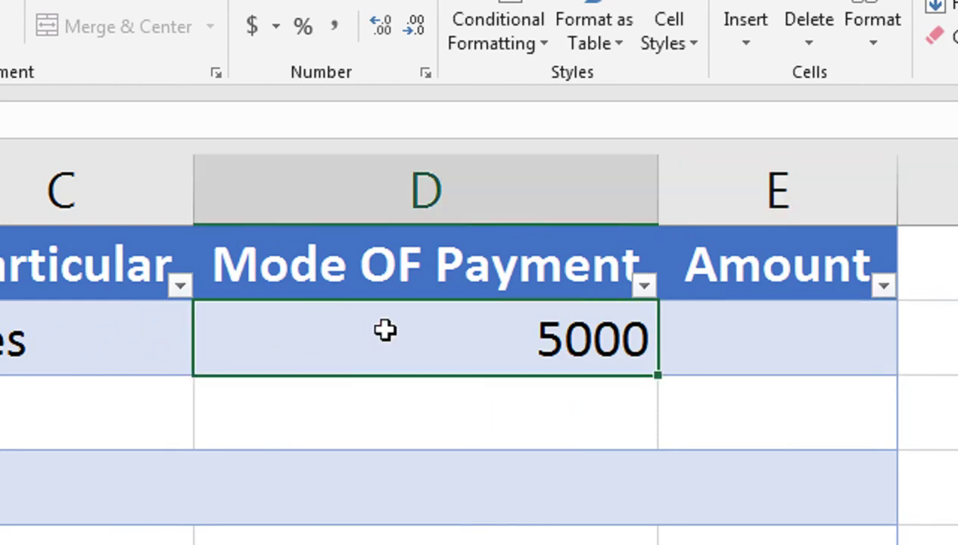
type("CASH")
key("Tab")
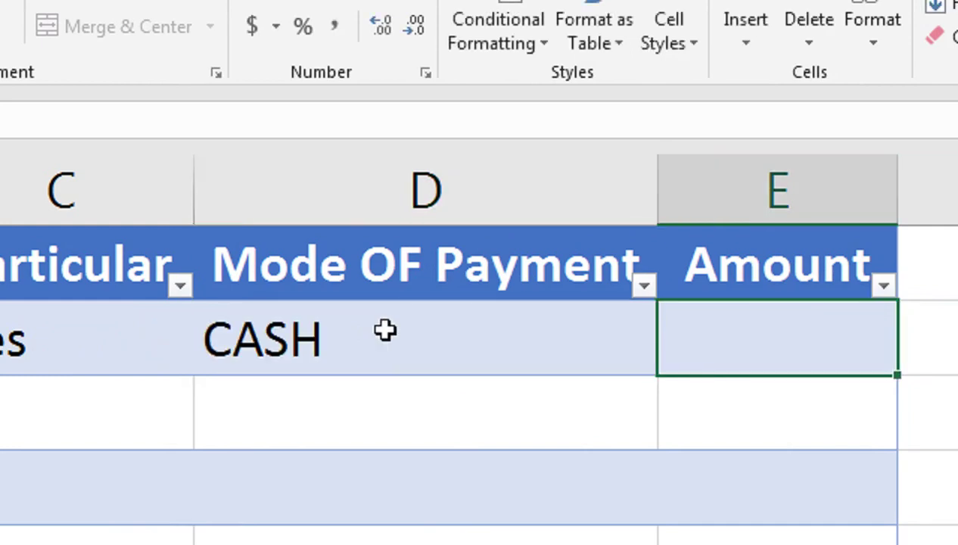
type("5000")
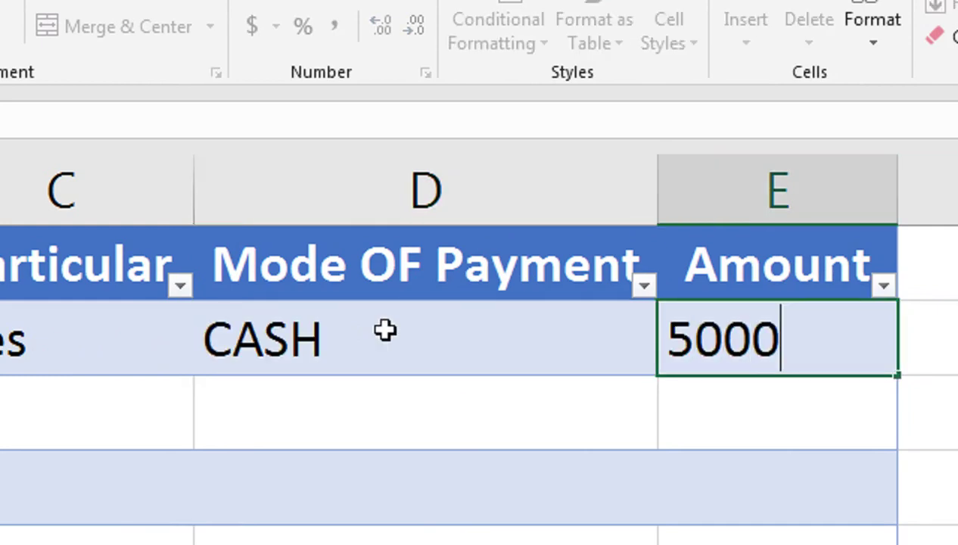
key("BackSpace")
key("BackSpace")
key("BackSpace")
key("BackSpace")
type("6000")
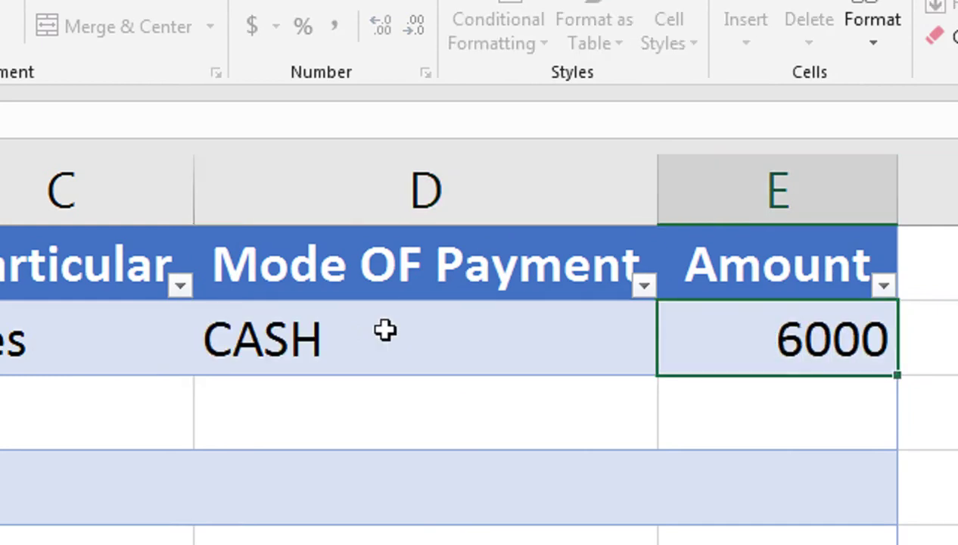
key("Return")
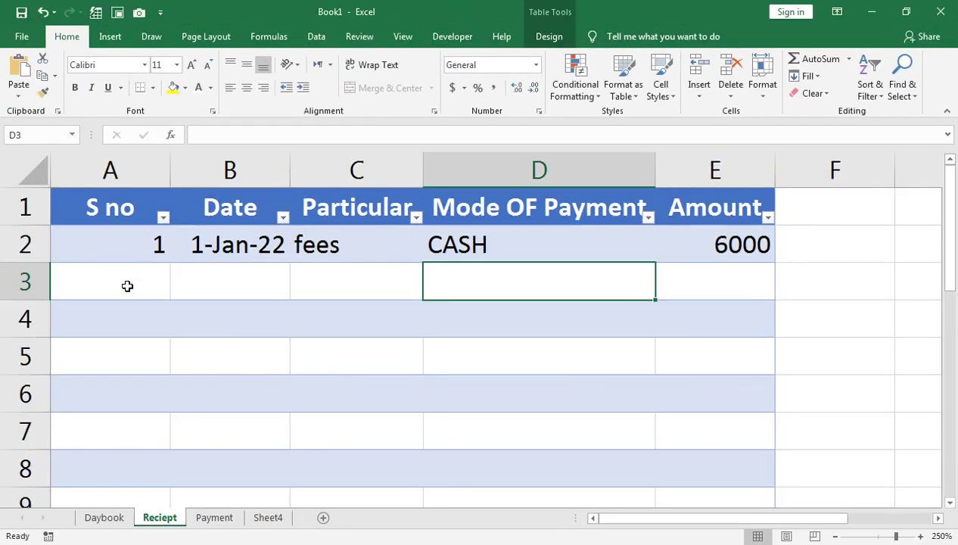
Enter the date 2-Jan-2022 in the second receipt row
left_click(126, 287)
key("Tab")
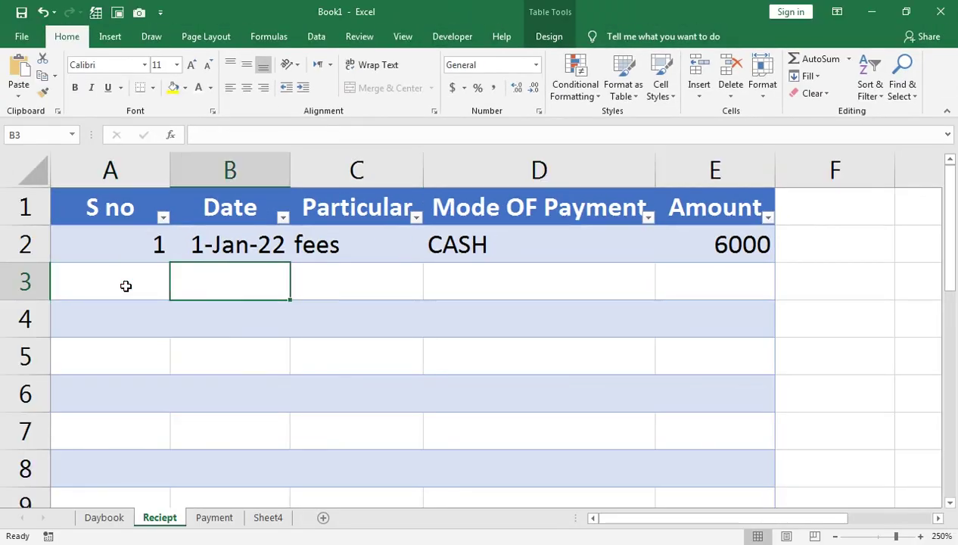
type("2-JA")
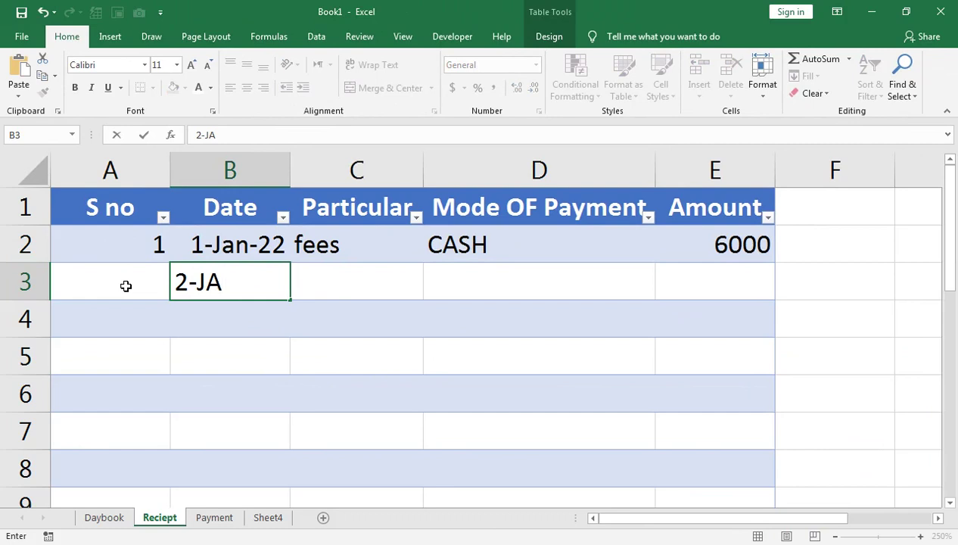
key("BackSpace")
type("AN")
type("2022")
key("Return")
Enter FEES as the particular for the second receipt
key("Up")
key("Right")
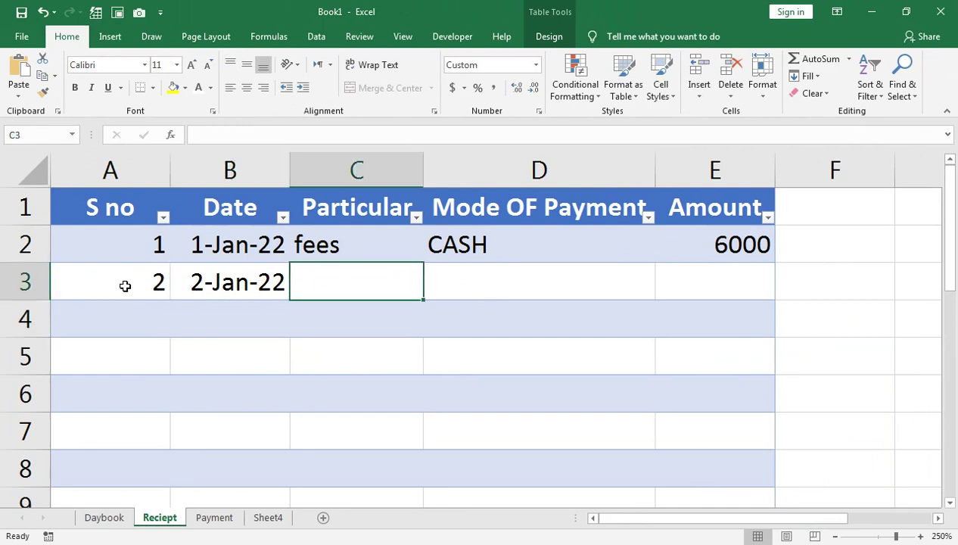
type("F")
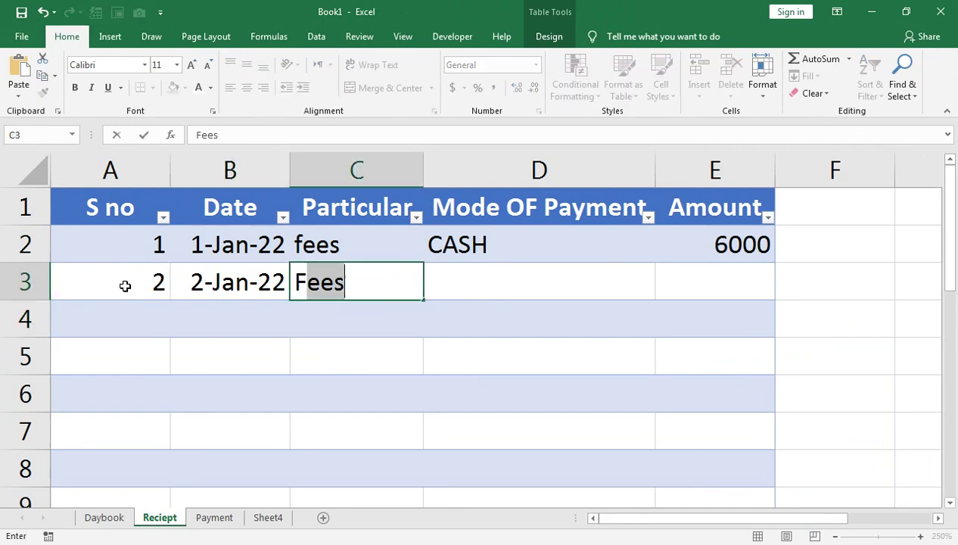
key("Tab")
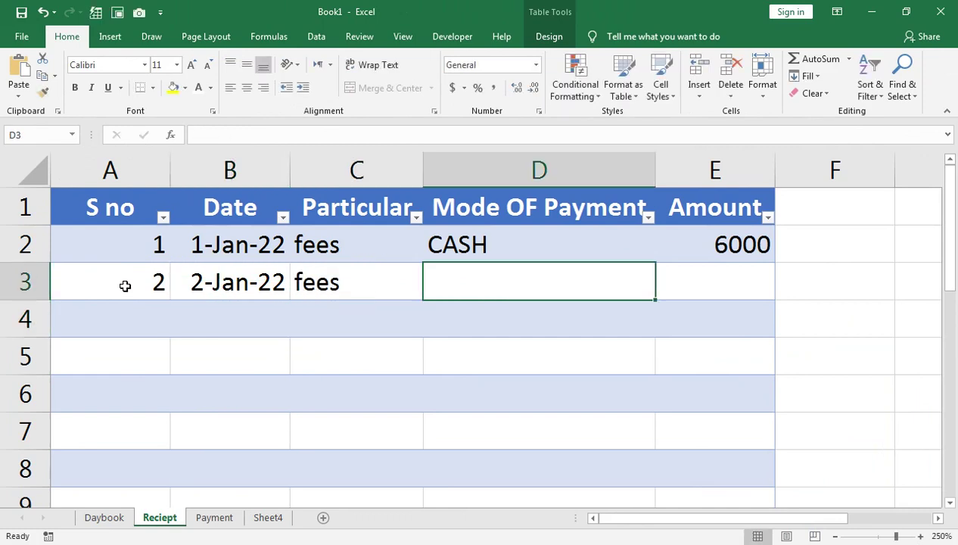
key("Left")
type("f")
key("Return")
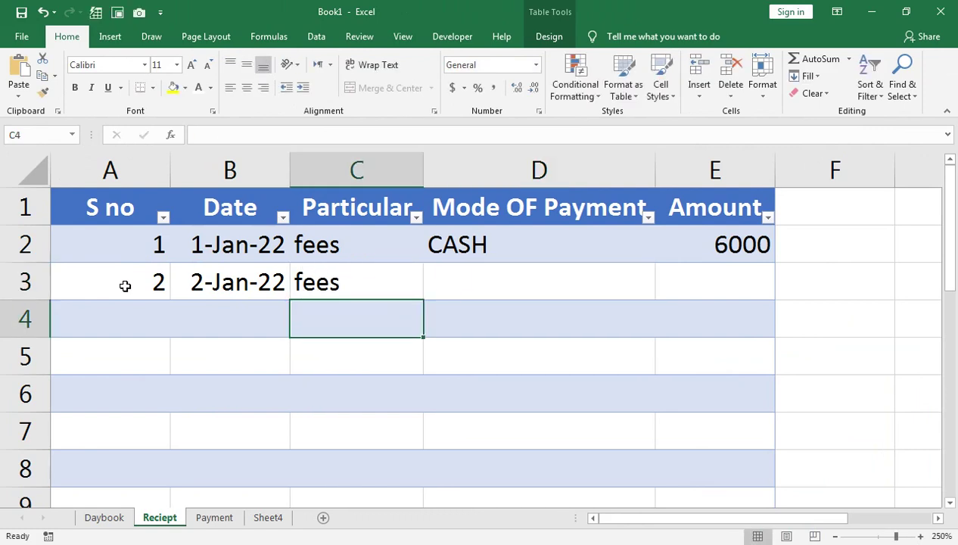
key("Up")
type("F")
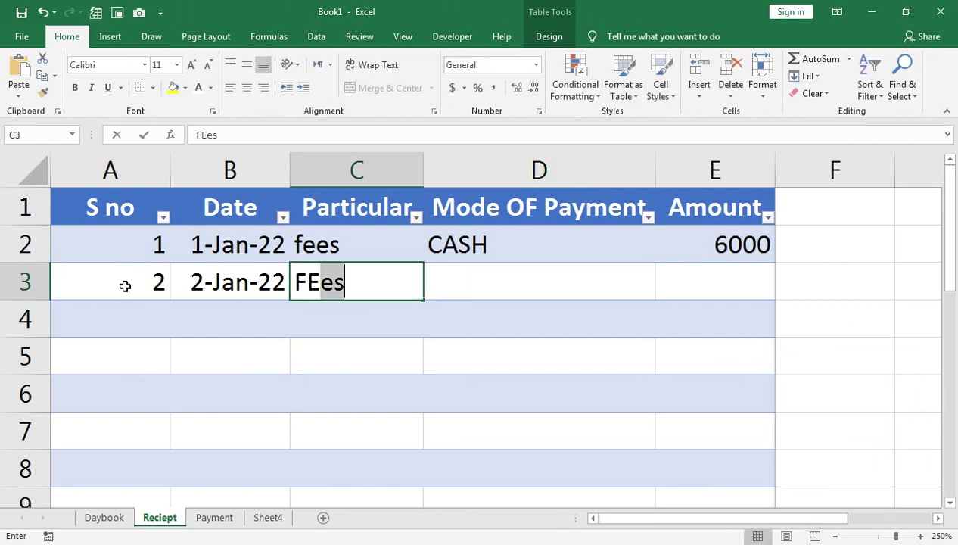
type("ES")
key("BackSpace")
type("ES")
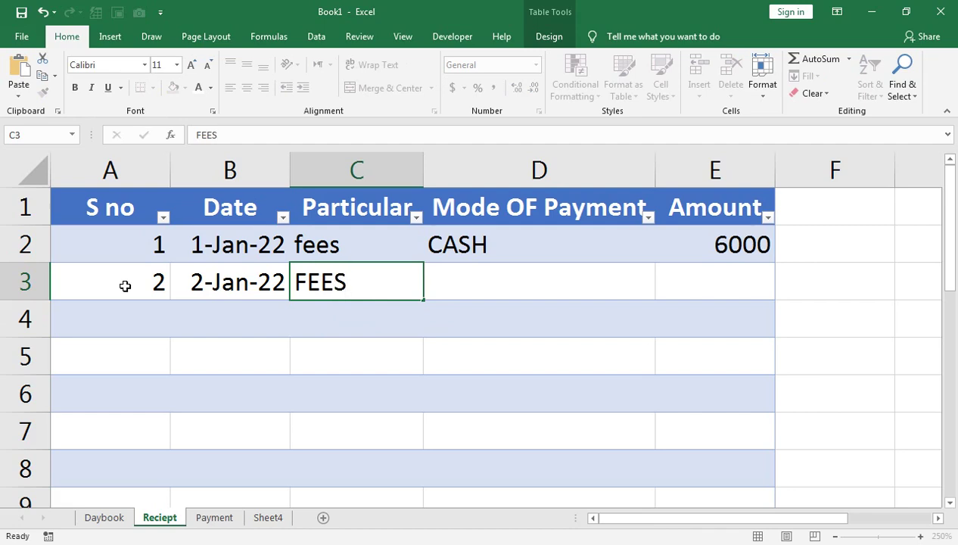
key("Return")
Change row 2's particular to FEES and copy CASH and 6000 down to row 3 with Ctrl+D
key("Up")
key("Up")
type("FEES")
key("Return")
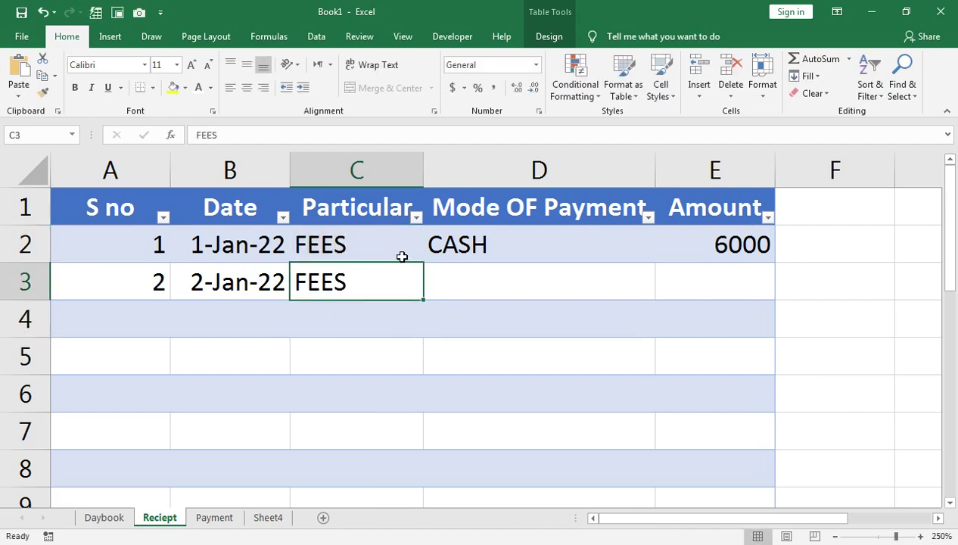
left_click_drag(465, 252, 658, 281)
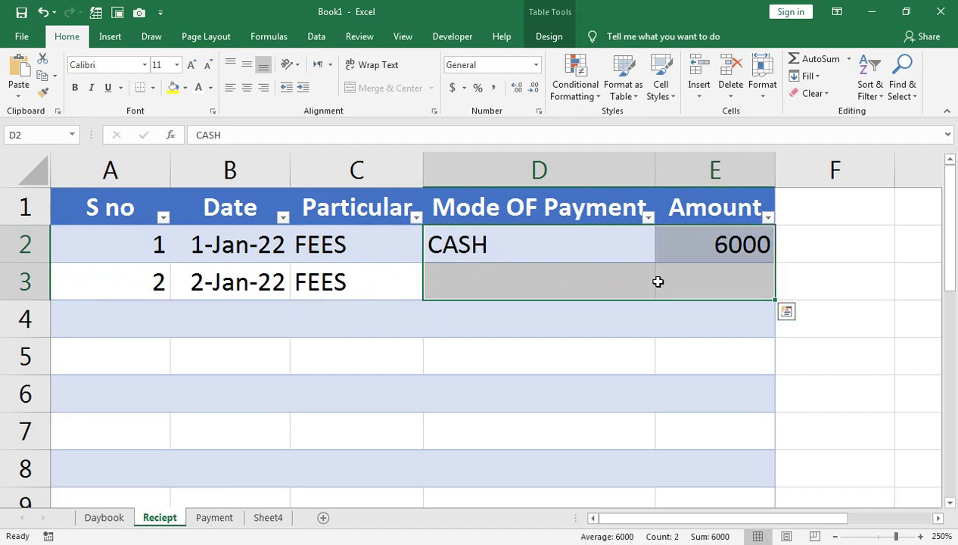
key("ctrl+d")
left_click(510, 283)
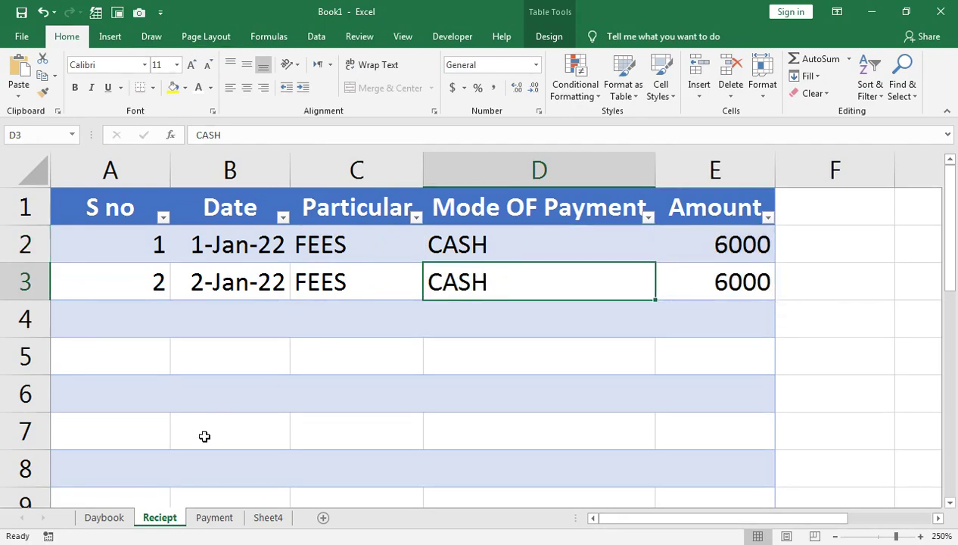
left_click(214, 517)
left_click(116, 237)
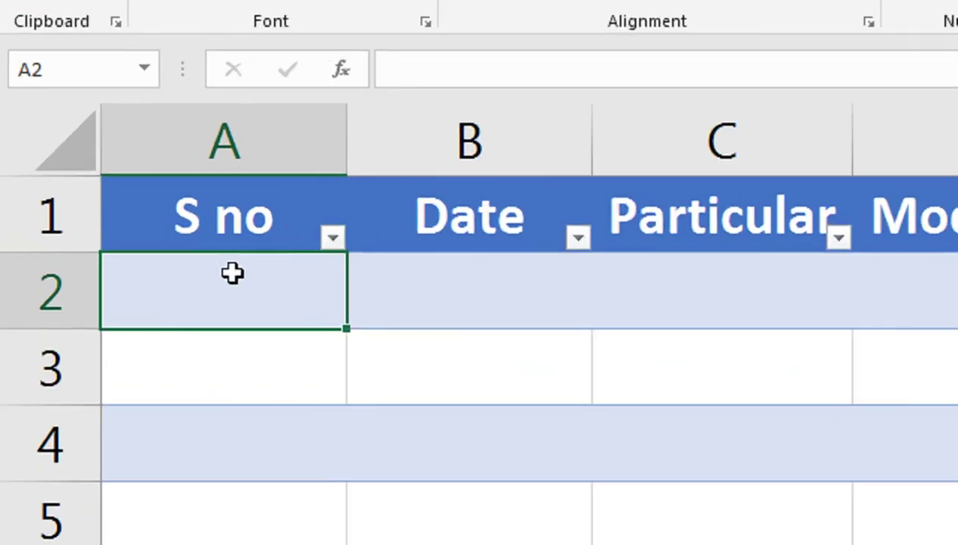
type("=IF(")
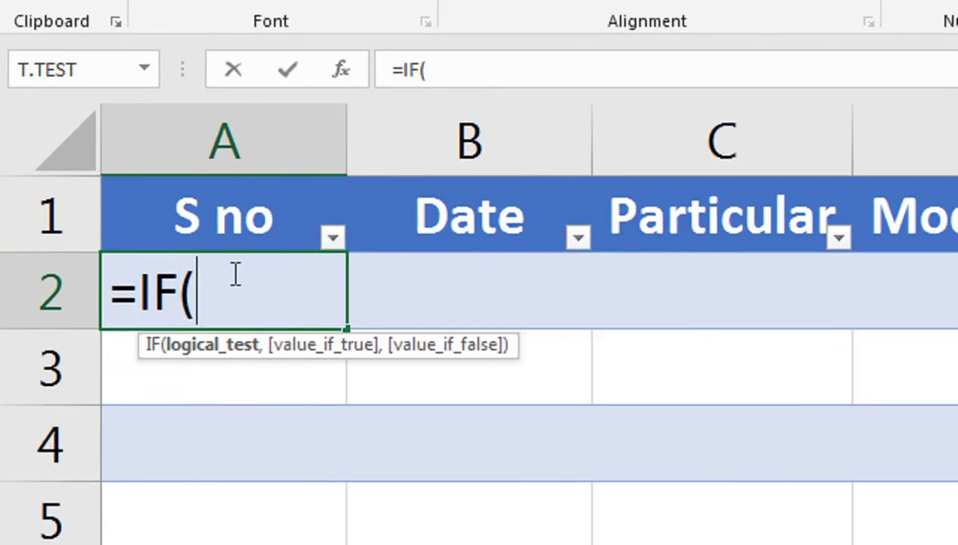
key("Right")
type("=\"\",")
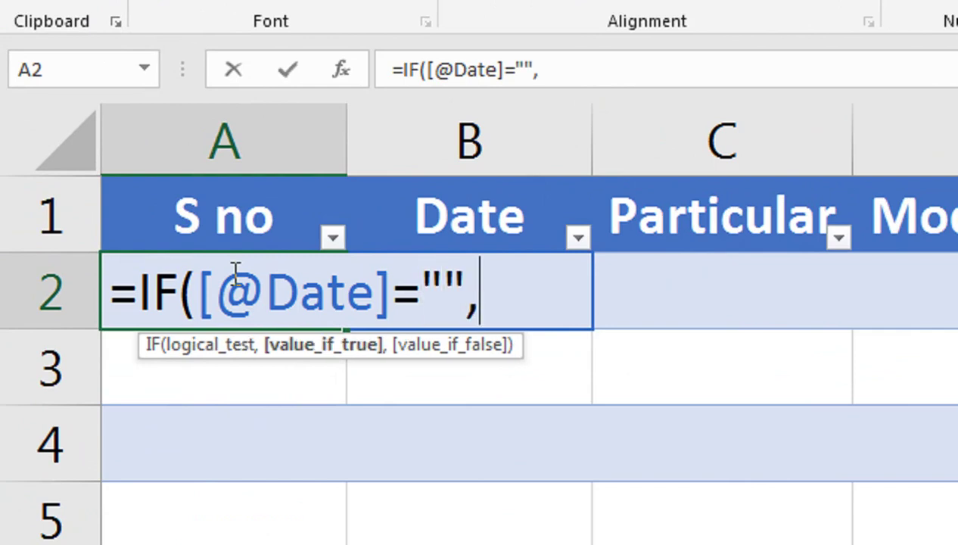
type("\"\",RO")
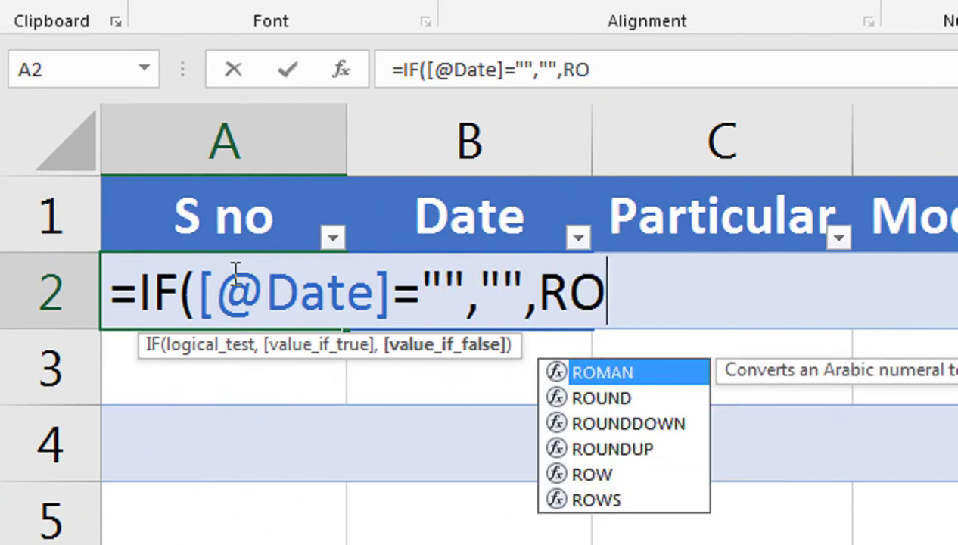
type("W(1:1))")
key("ctrl+Return")
key("Down")
key("Up")
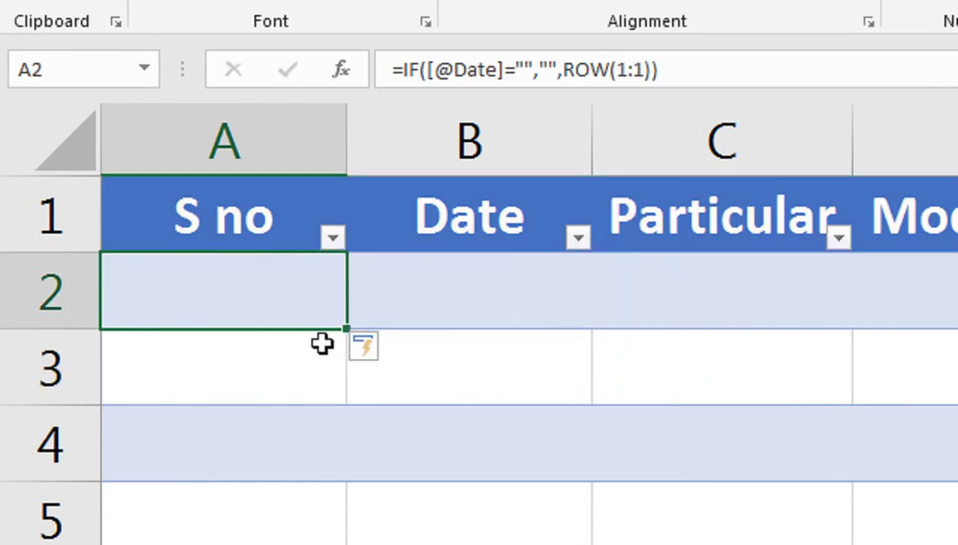
left_click(387, 299)
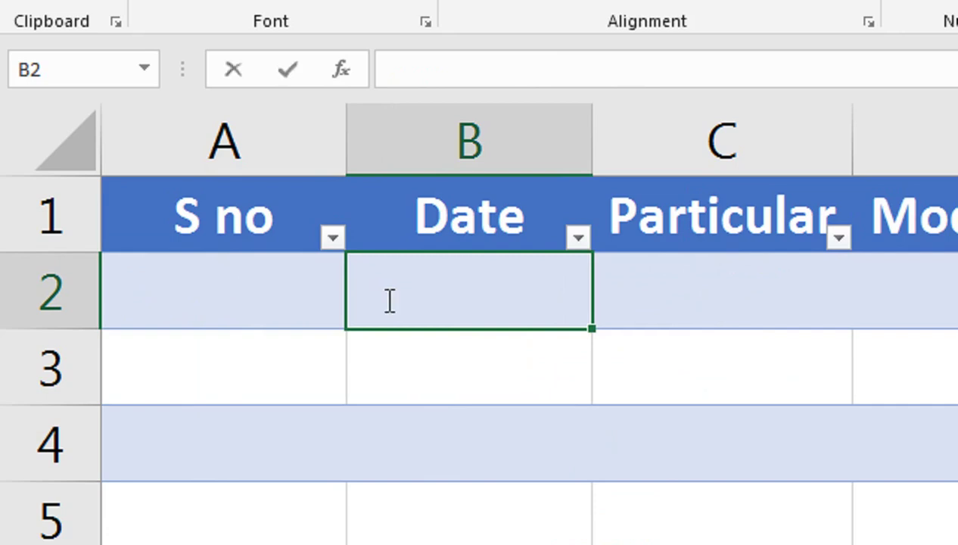
Enter 1-Jan-22 as the first payment date and Stationary as its particular
type("1-JAN-2")
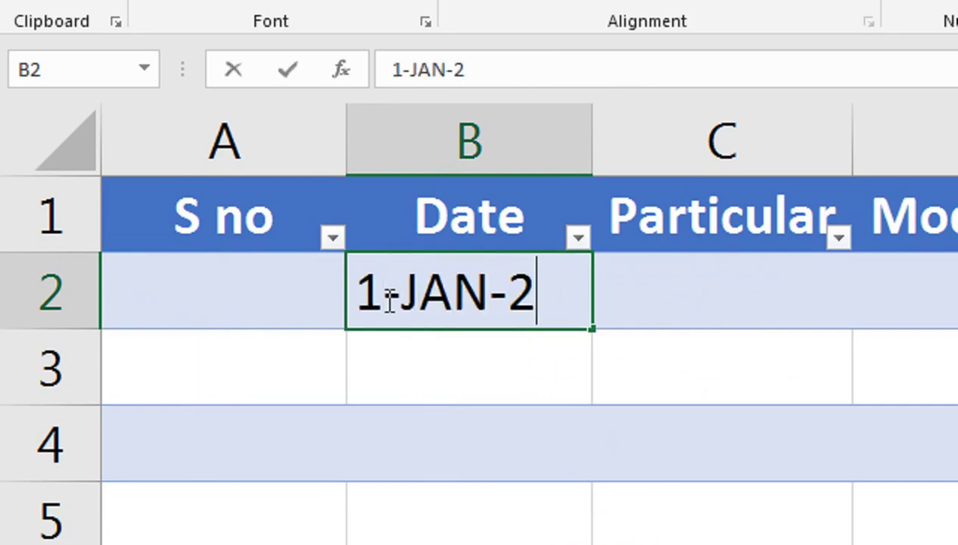
type("020")
key("BackSpace")
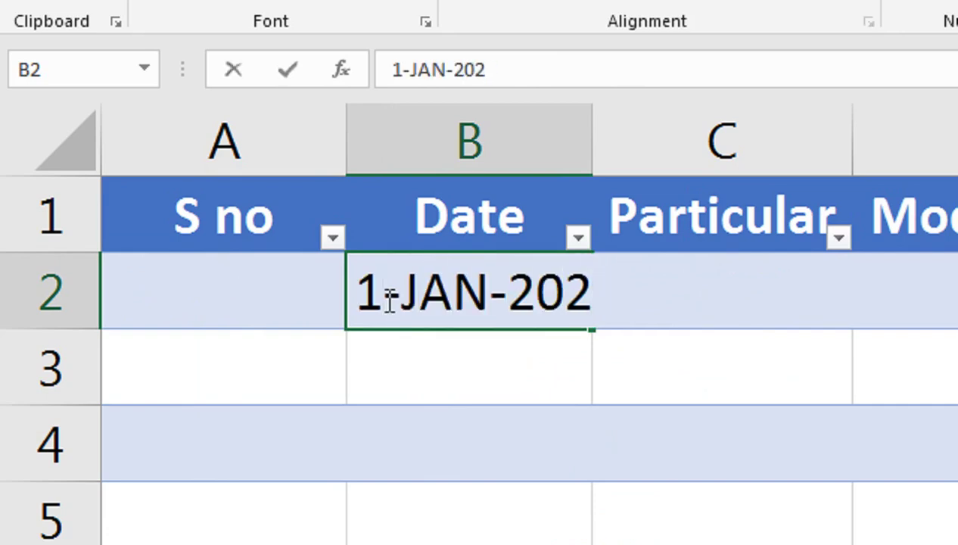
type("2")
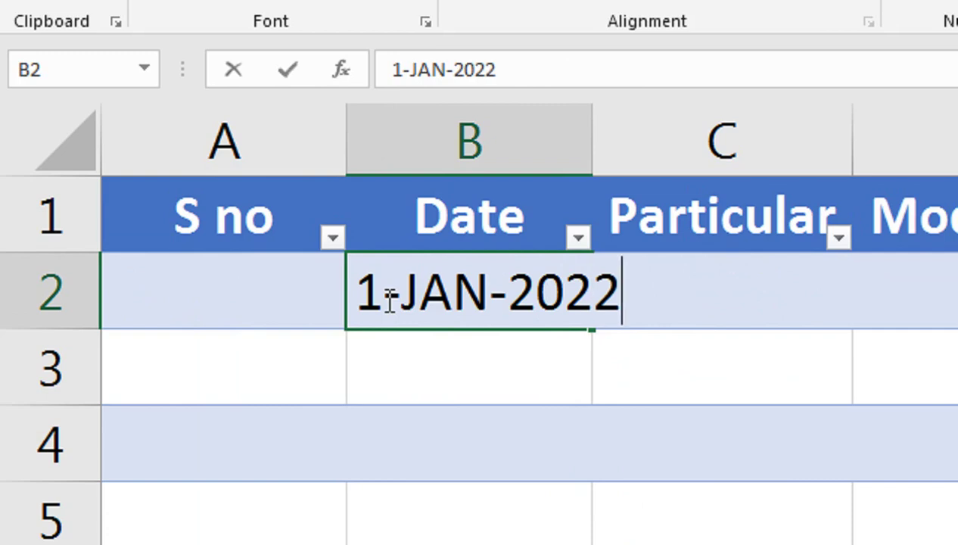
key("Return")
left_click(387, 299)
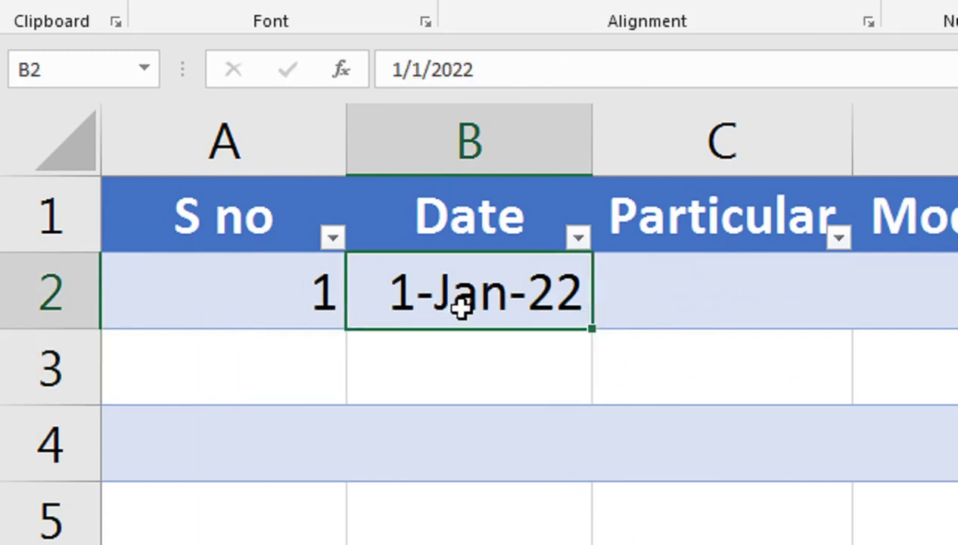
left_click(710, 265)
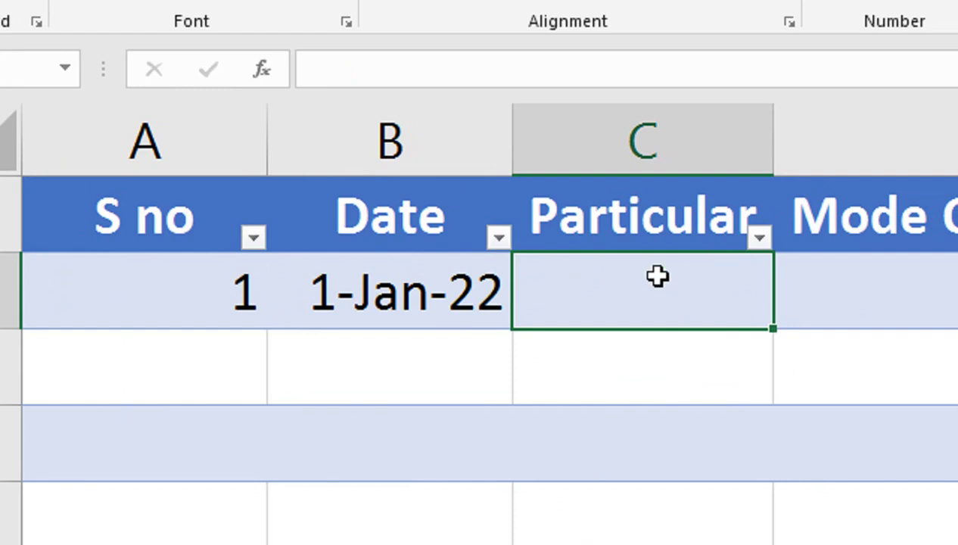
double_click(657, 277)
type("St")
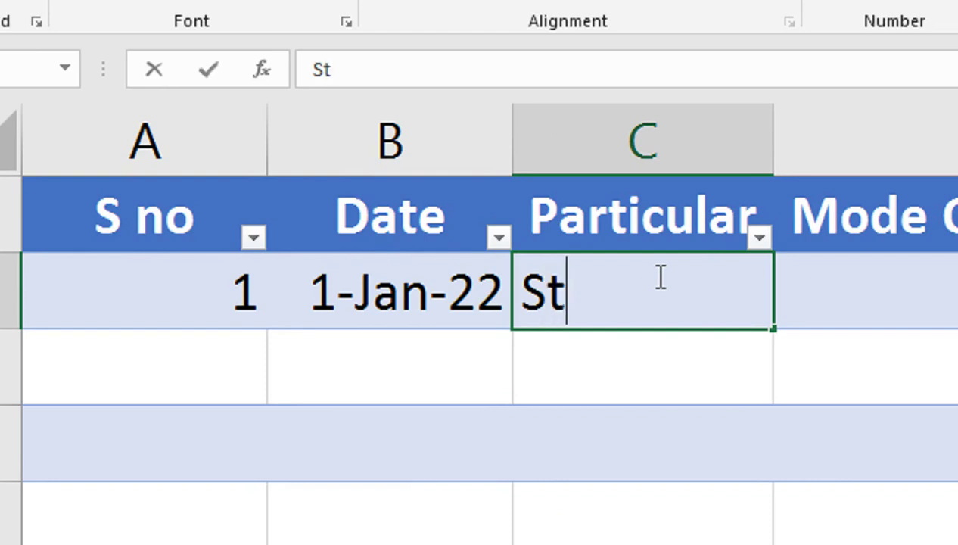
type("a")
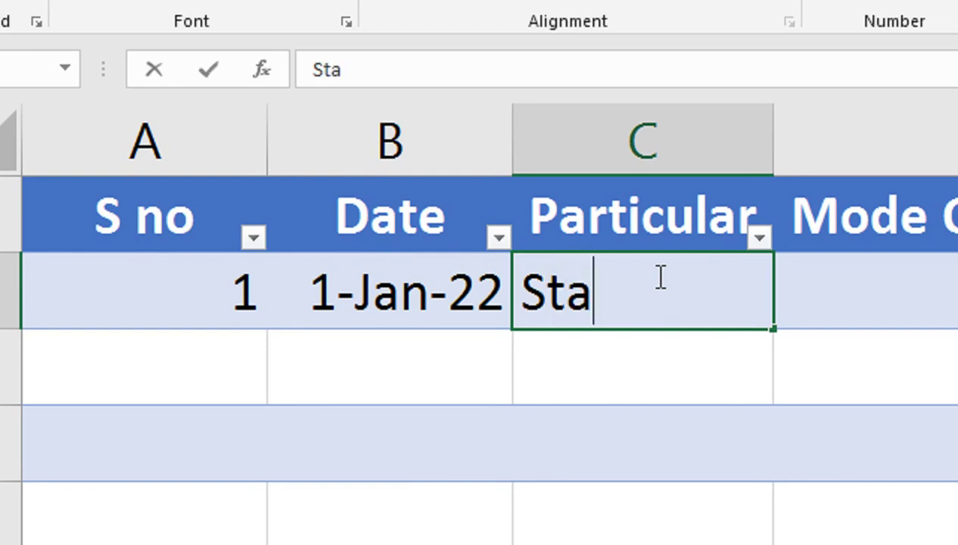
type("tionary")
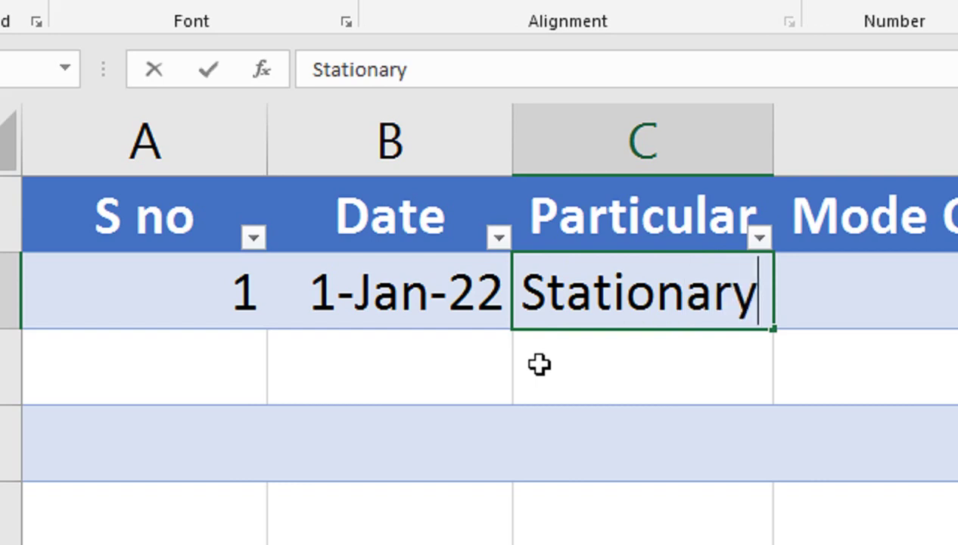
key("Return")
Record CASH as the mode and 2000 as the amount for the first payment
left_click(719, 284)
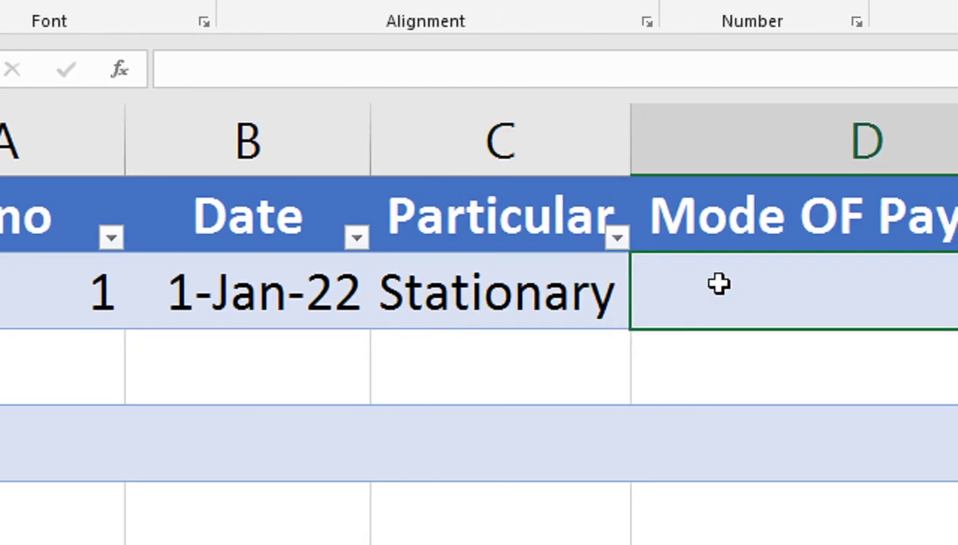
type("CASH")
key("Tab")
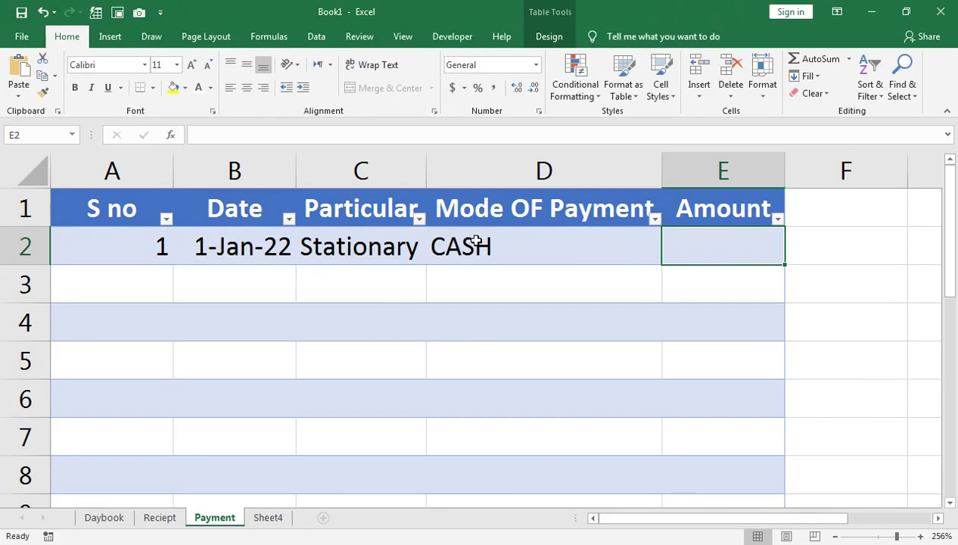
type("2000")
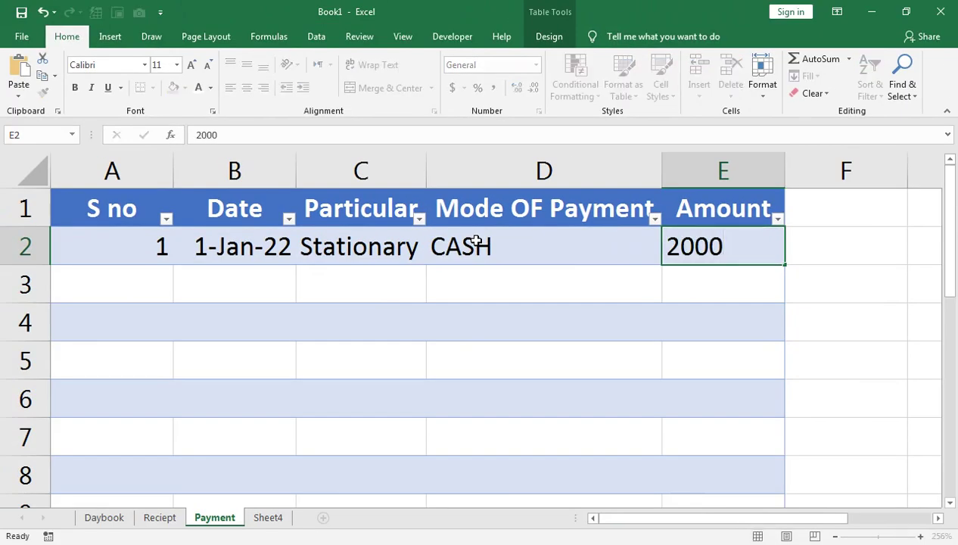
key("Return")
key("Left")
key("Left")
key("Left")
key("Right")
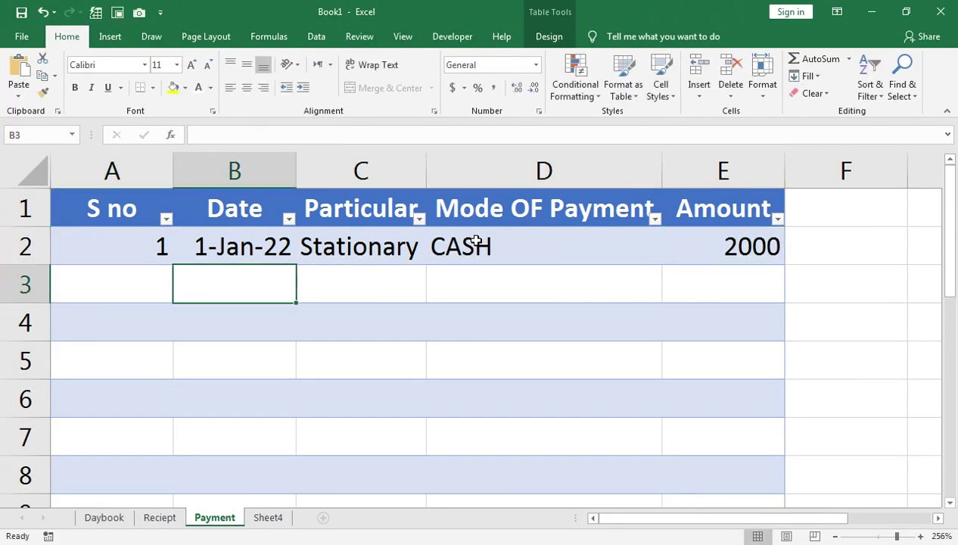
Enter 2-Jan-22 as the second payment date with RENT as its particular
type("2-")
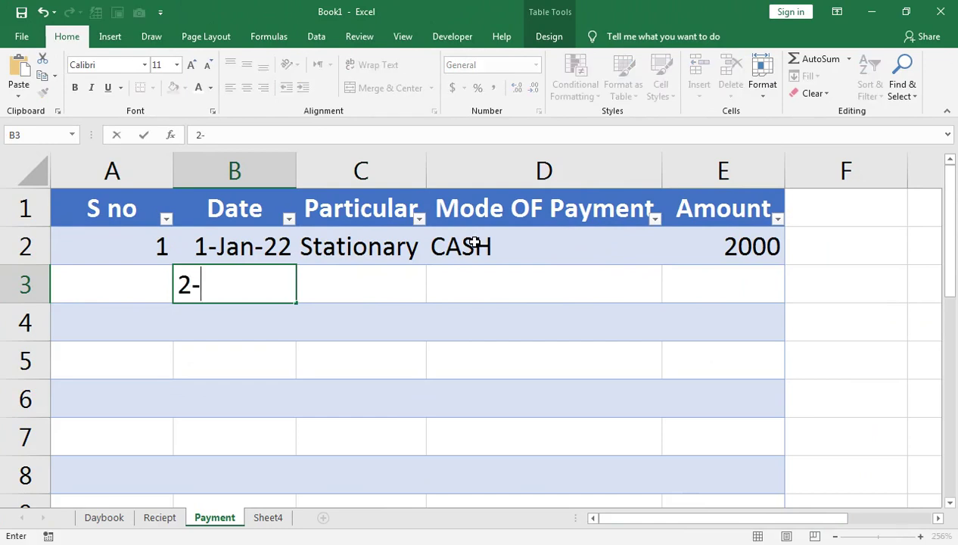
type("JAN-2")
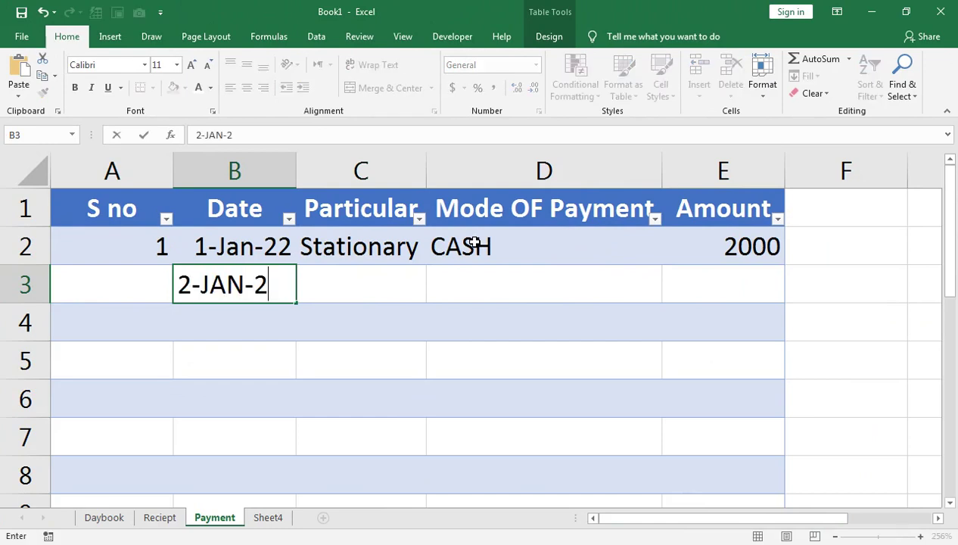
type("0200")
key("BackSpace")
key("BackSpace")
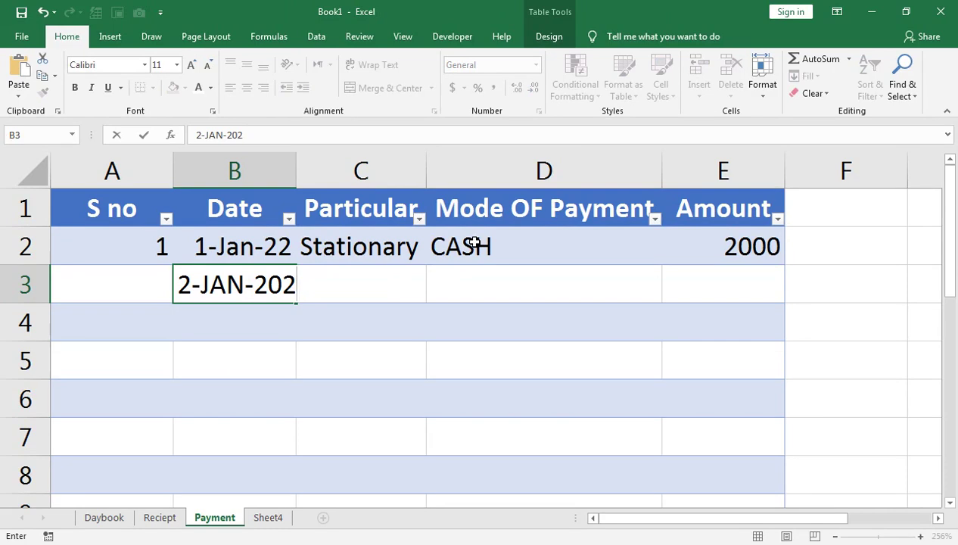
type("2")
key("Return")
key("Up")
key("Right")
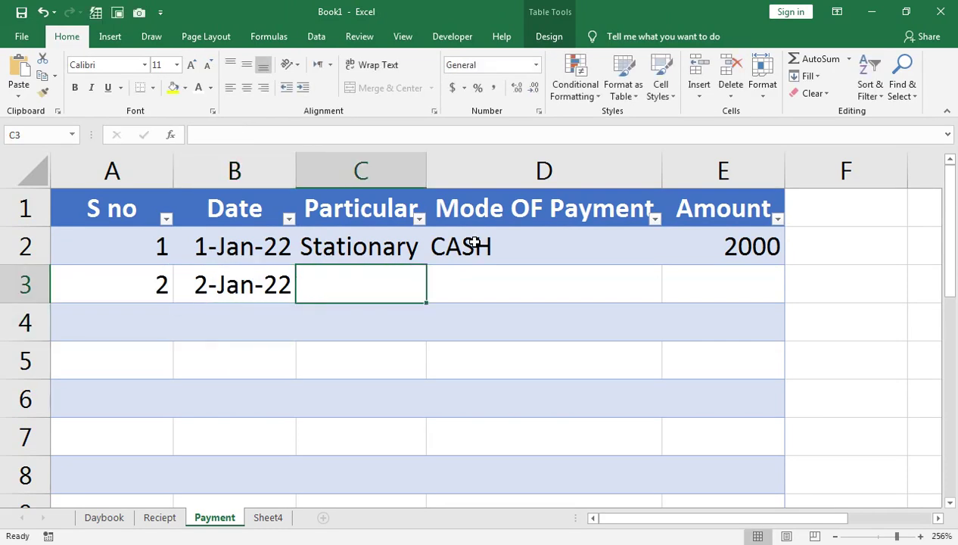
type("RENT")
key("Tab")
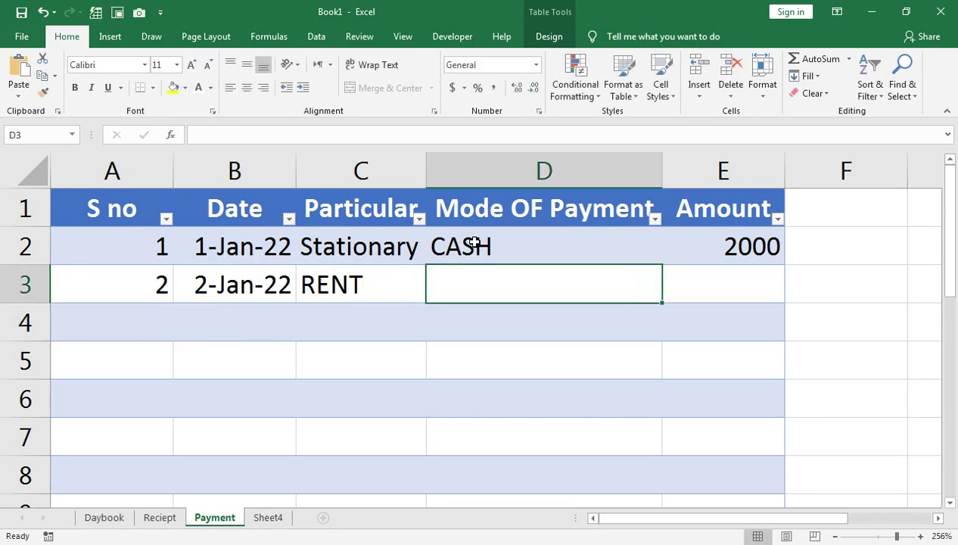
Record CASH as the mode and 5000 as the amount for the second payment
type("CASH")
key("Tab")
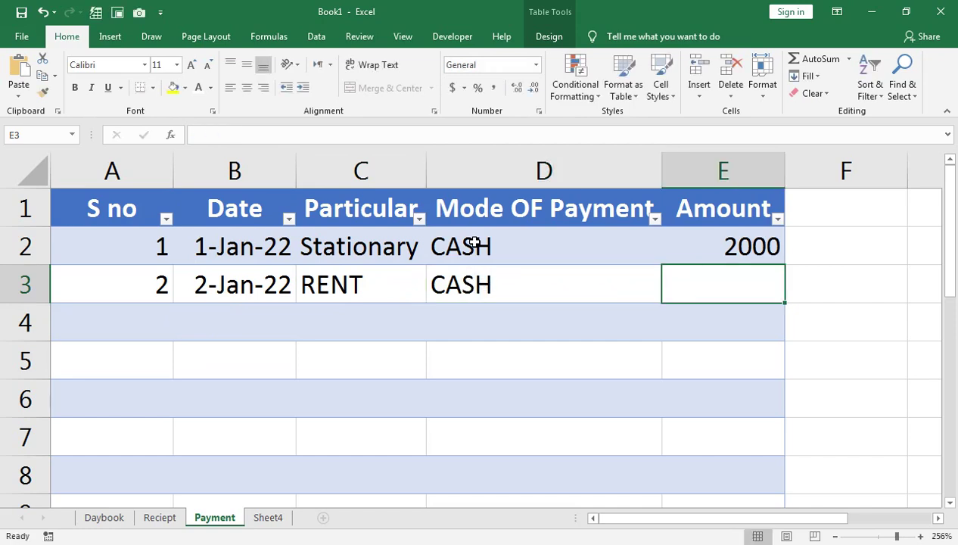
type("5000")
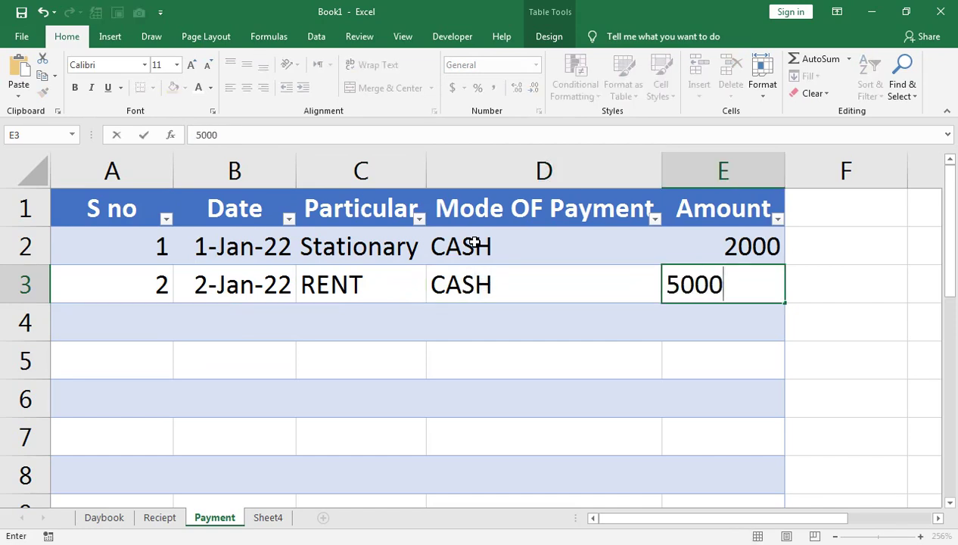
key("Return")
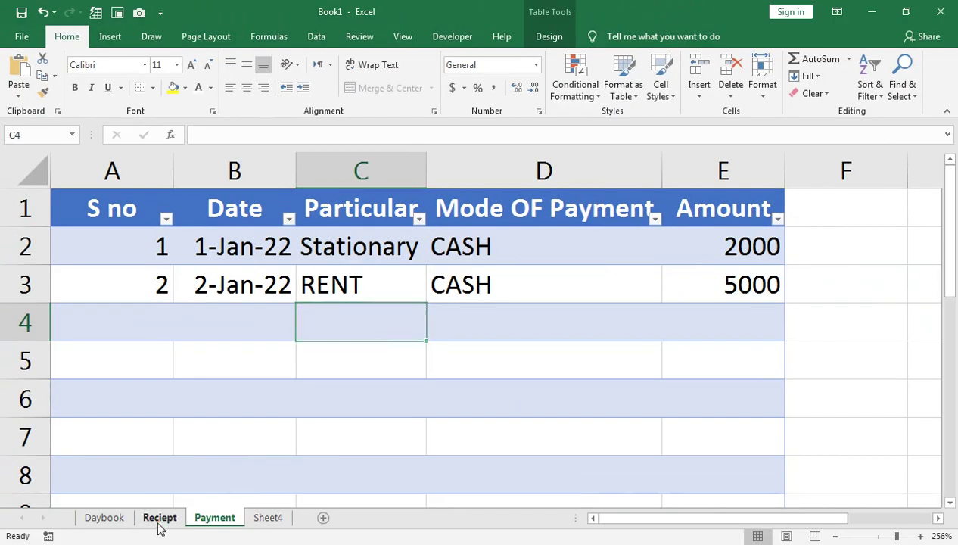
Check the Reciept sheet, then return to the Daybook sheet
left_click(160, 517)
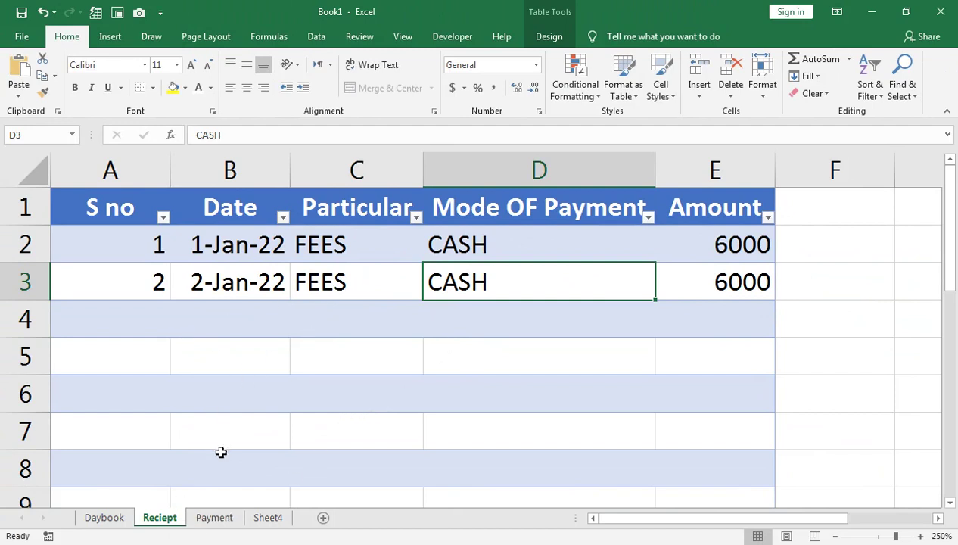
left_click(104, 518)
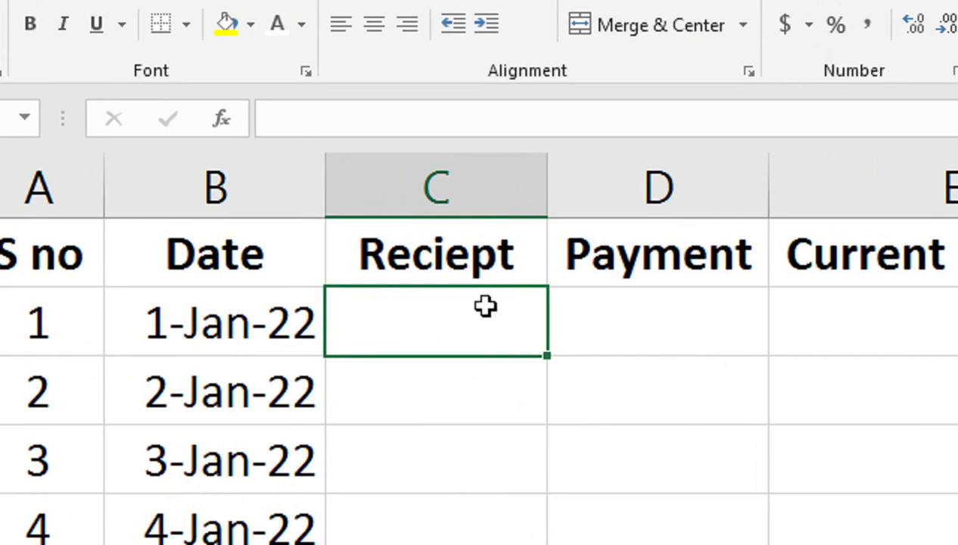
Enter =SUMIF(Reciept!B:B,Daybook!B2,Reciept!E:E) in Daybook C2 and copy it to C3
type("=SUM")
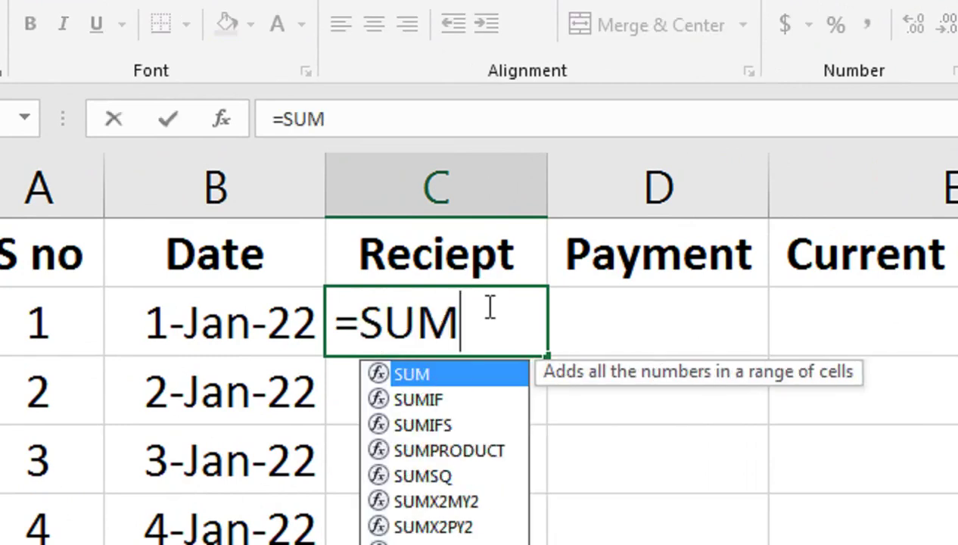
type("IF(")
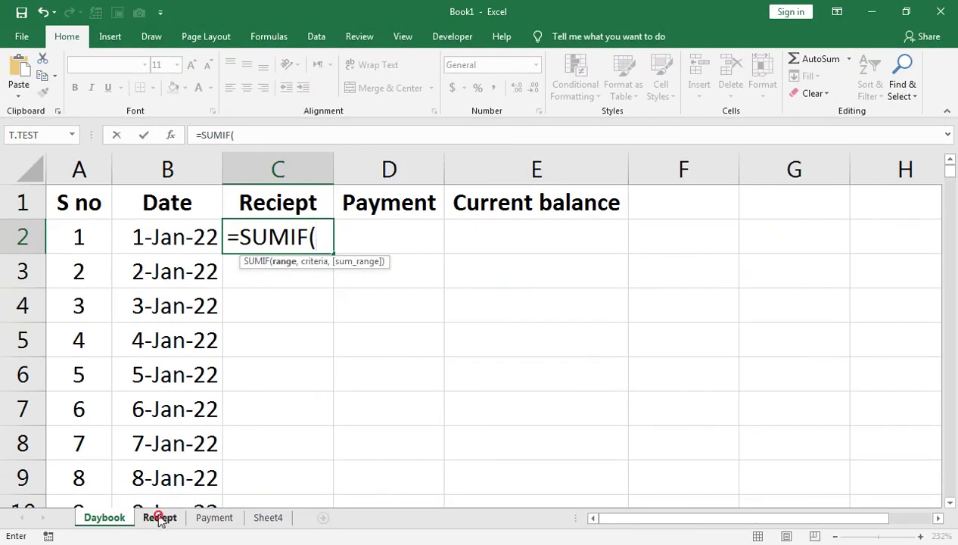
left_click(160, 517)
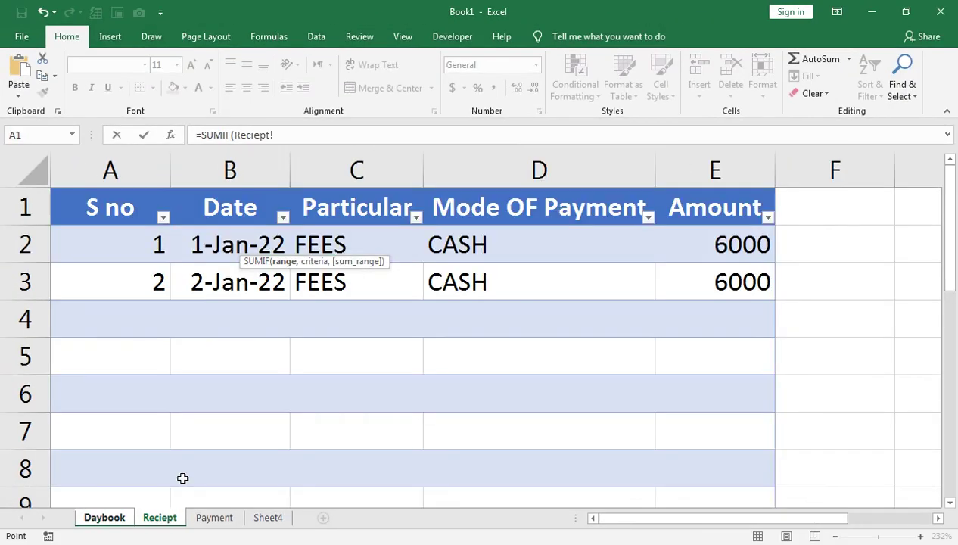
left_click(242, 170)
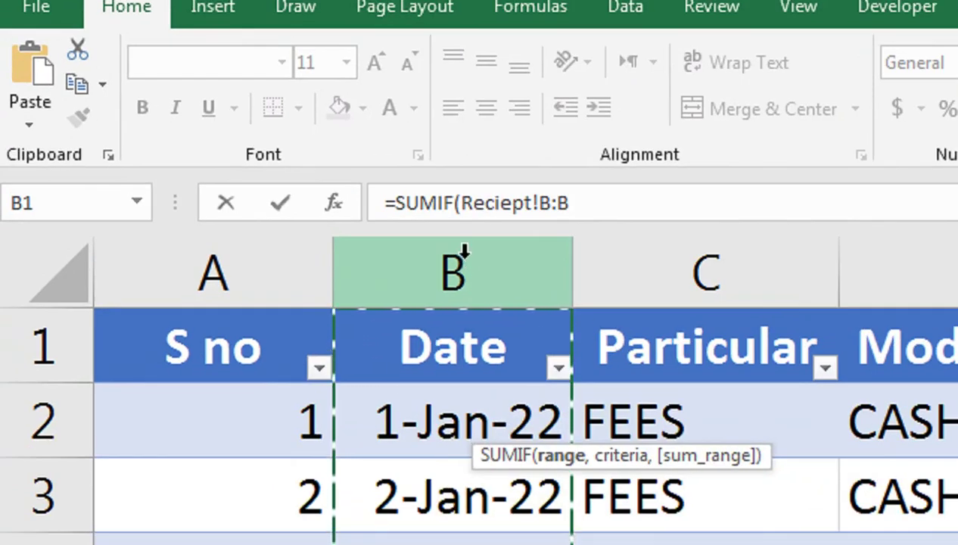
type(",")
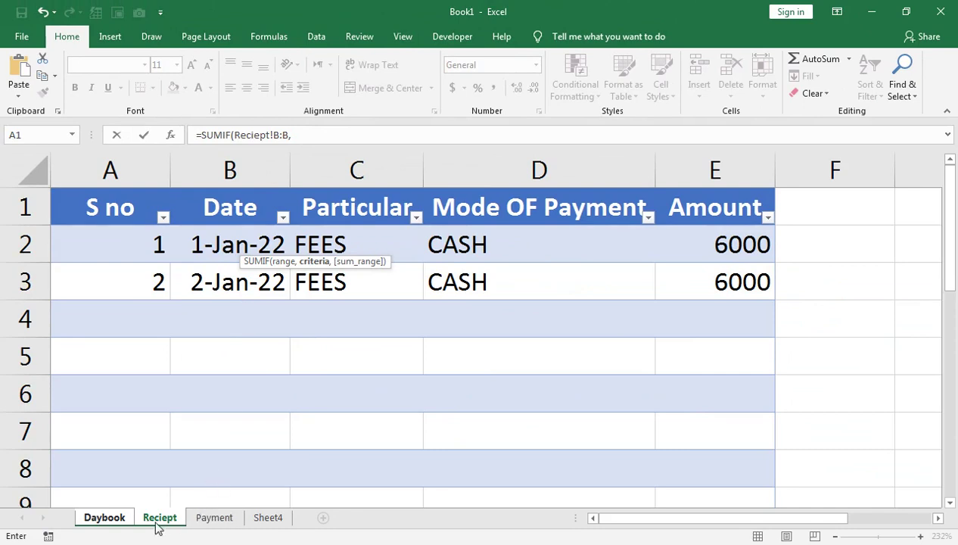
left_click(119, 518)
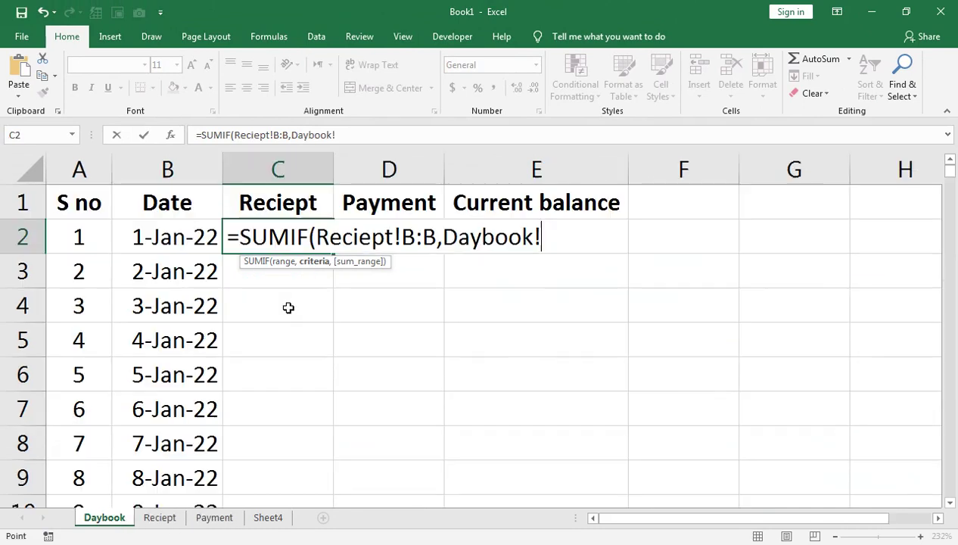
left_click(206, 238)
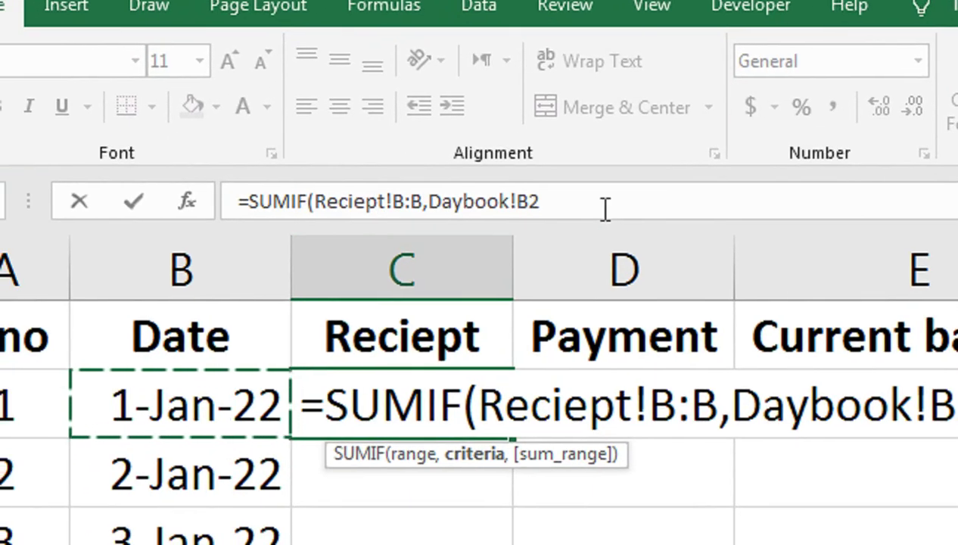
type(",")
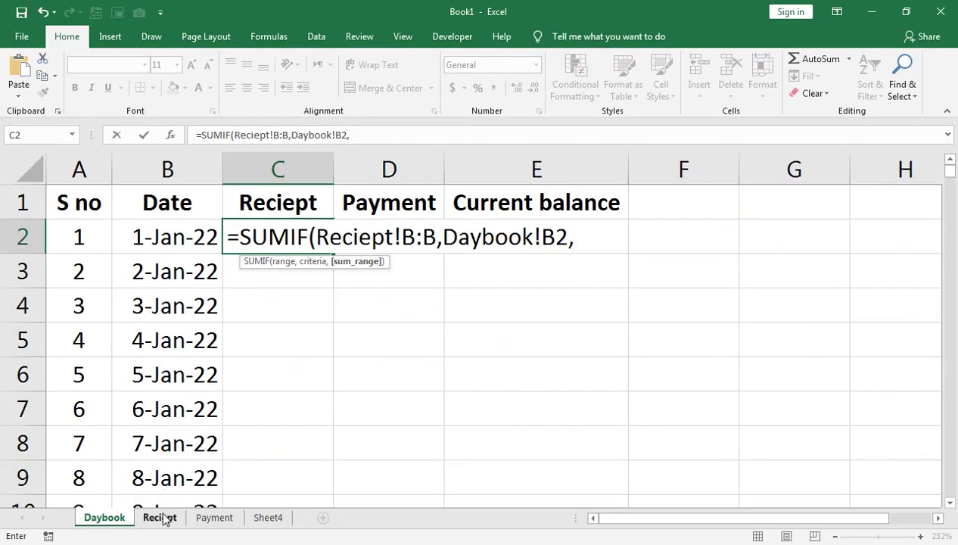
left_click(161, 518)
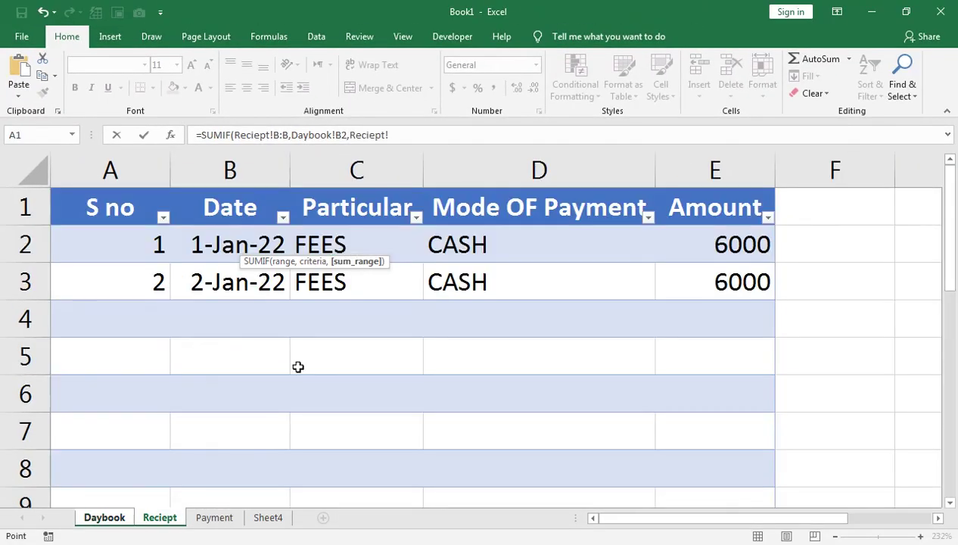
left_click(700, 172)
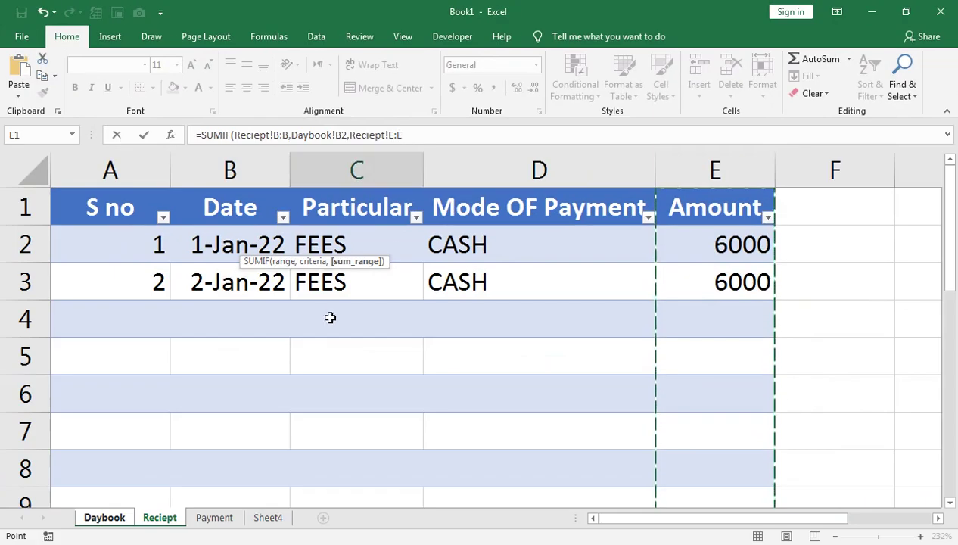
type(")")
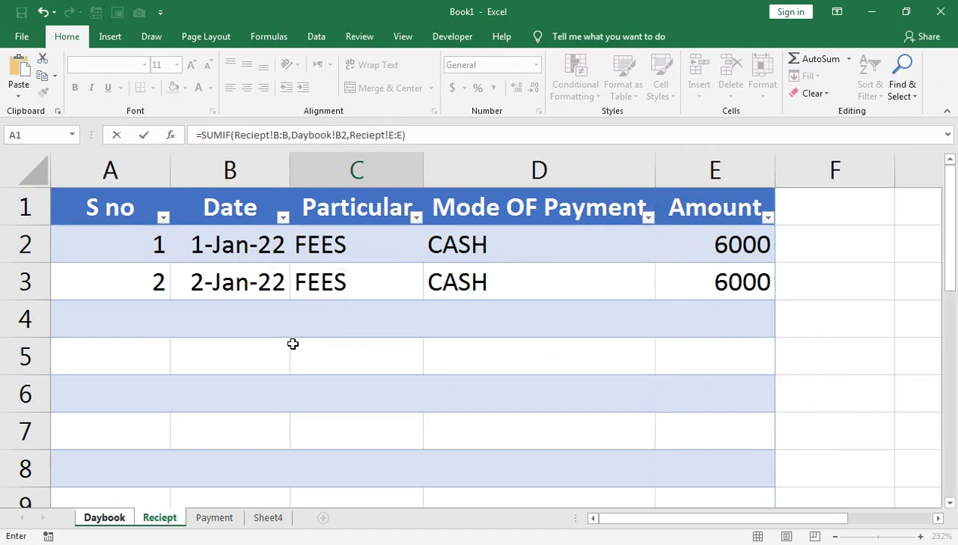
key("Return")
left_click(305, 221)
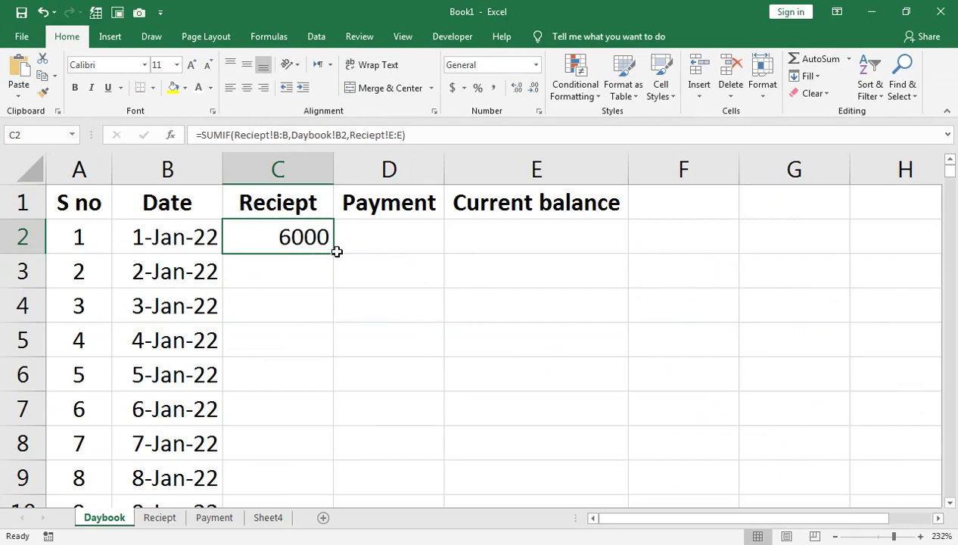
left_click_drag(332, 252, 332, 295)
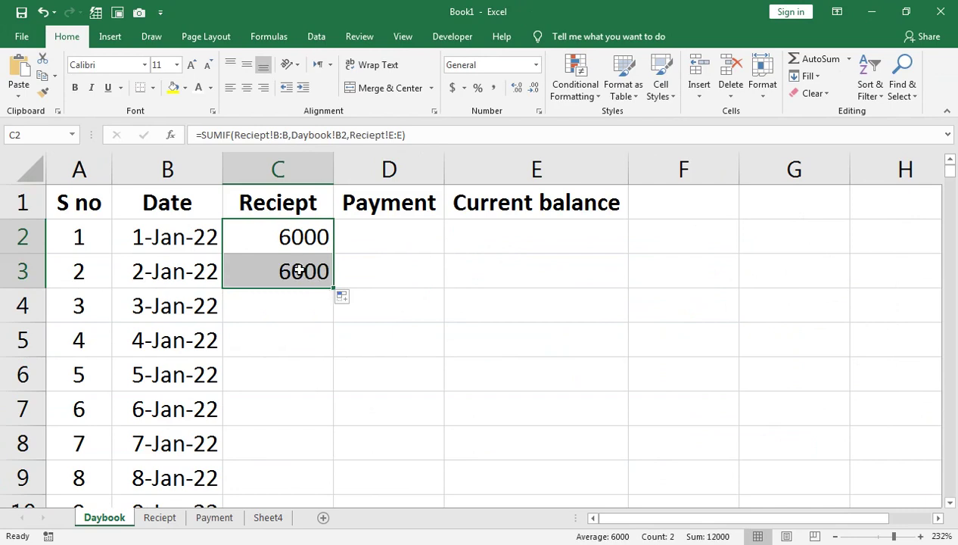
Change the Reciept sheet's 2-Jan-22 amount in E3 to 12000
left_click(160, 518)
left_click(729, 286)
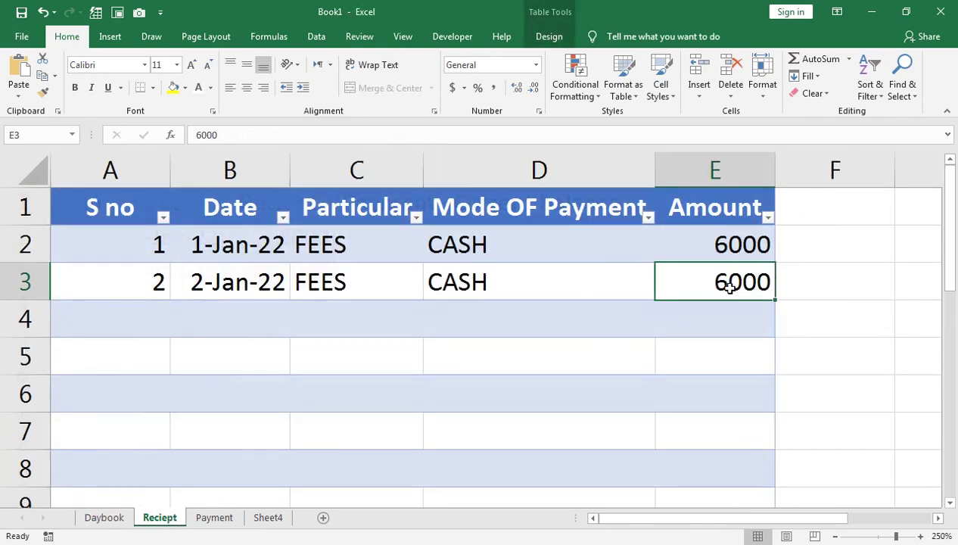
type("12000")
key("Return")
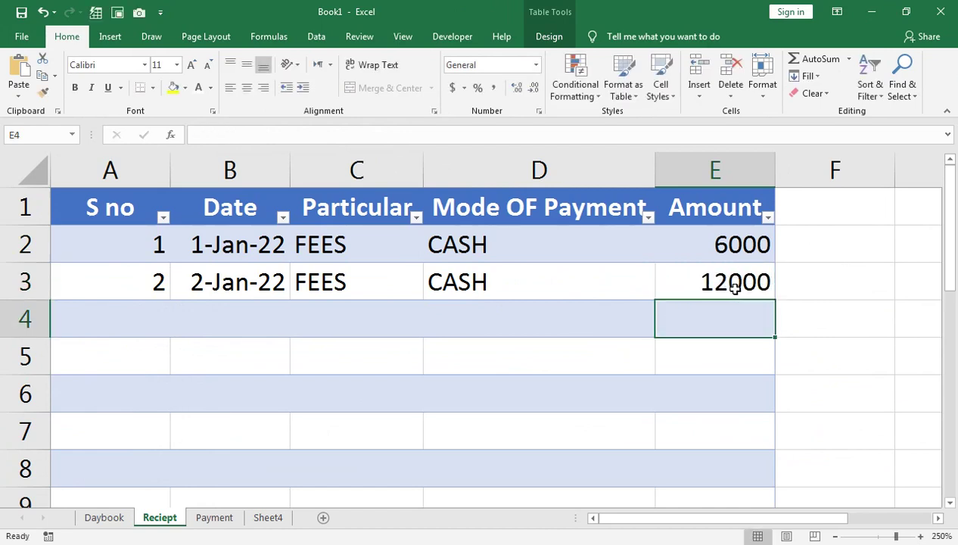
Fill the receipt formula down column C, showing 6000, 12000, then 0s
left_click(117, 518)
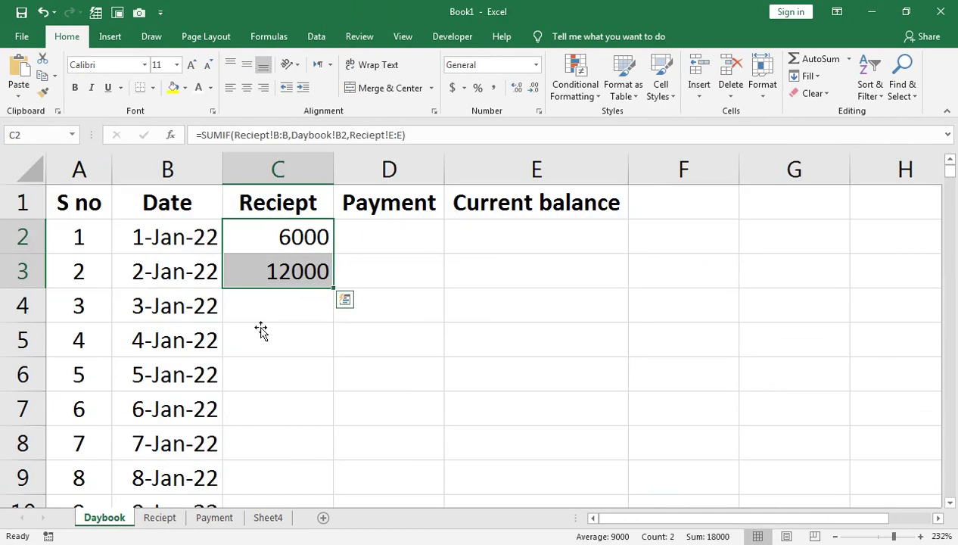
left_click(267, 271)
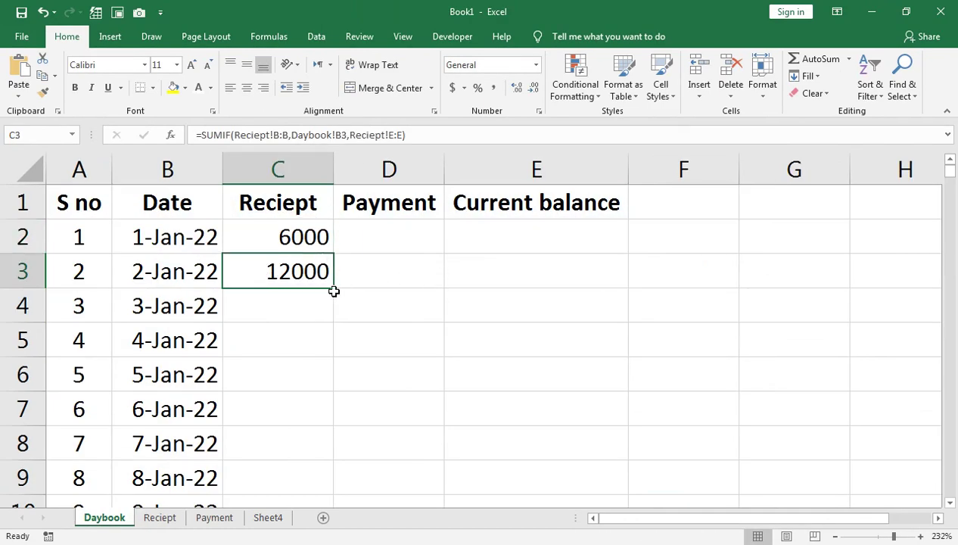
double_click(335, 289)
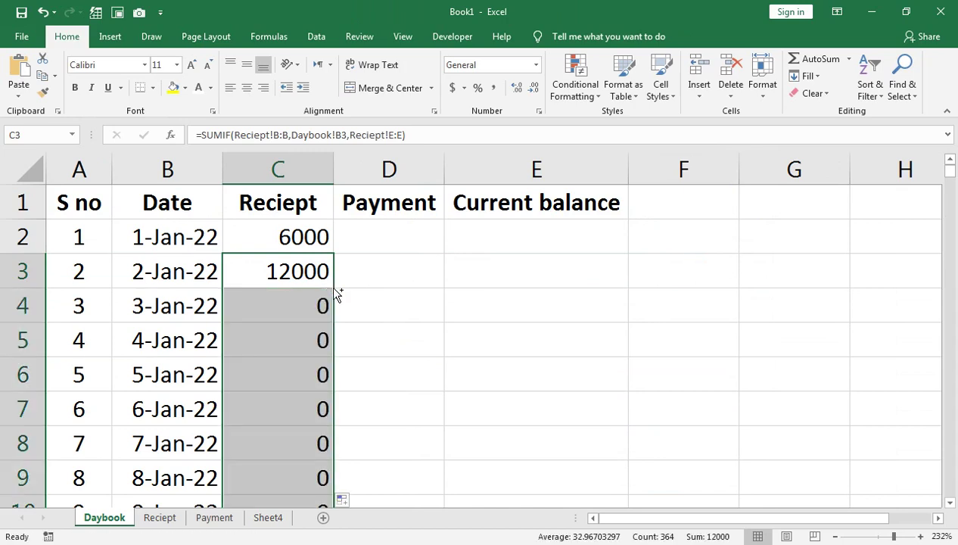
key("Up")
left_click(373, 240)
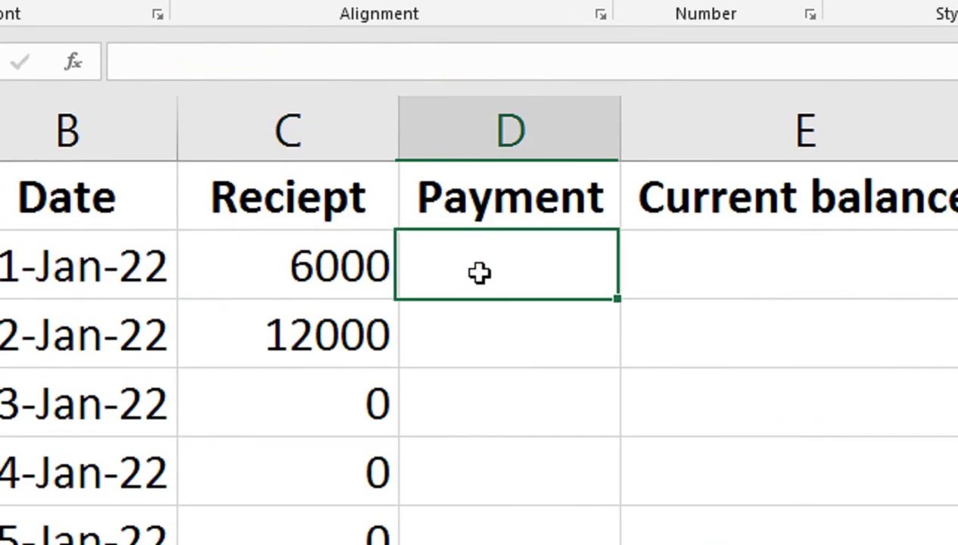
Enter =SUMIF(Daybook!B:B,Daybook!B2,Payment!E:E) in Daybook D2
type("=SUMIF(")
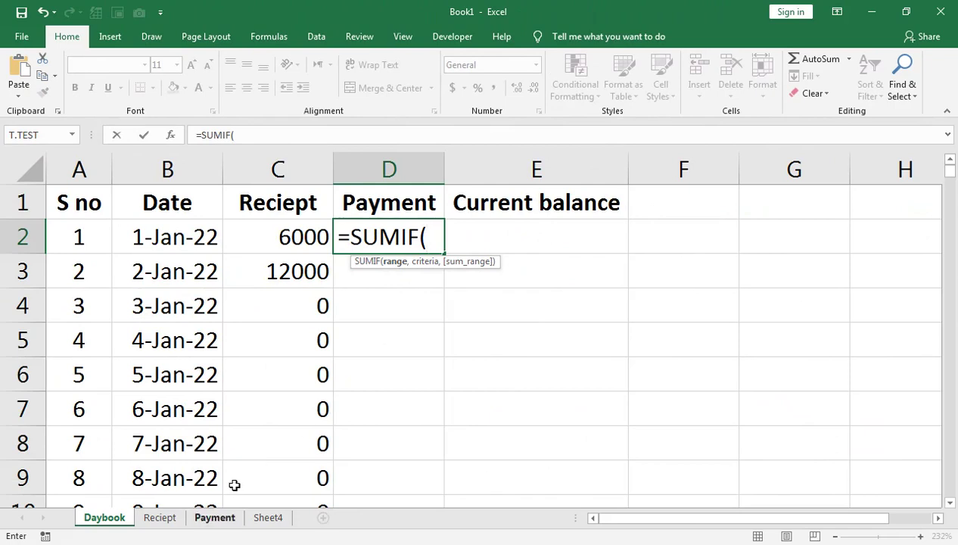
left_click(214, 518)
left_click(209, 159)
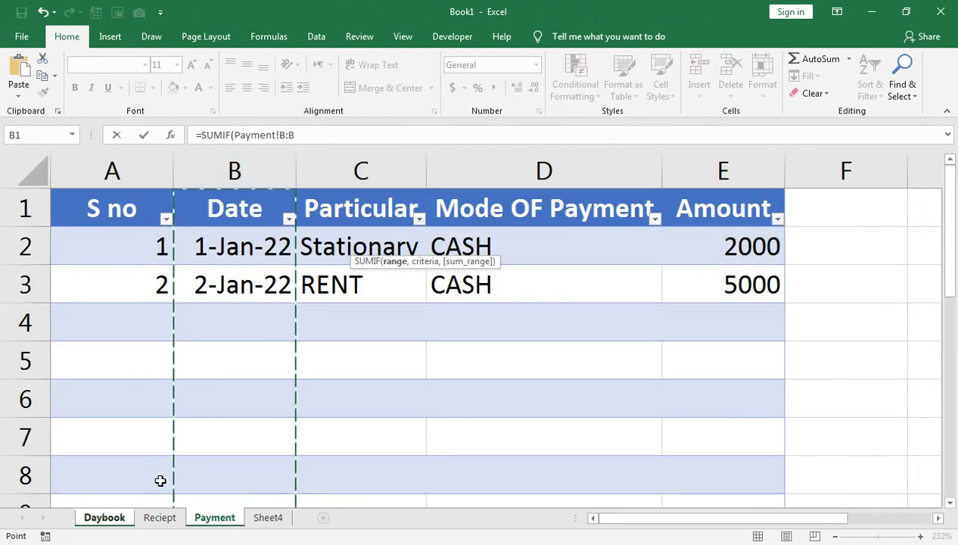
left_click(107, 518)
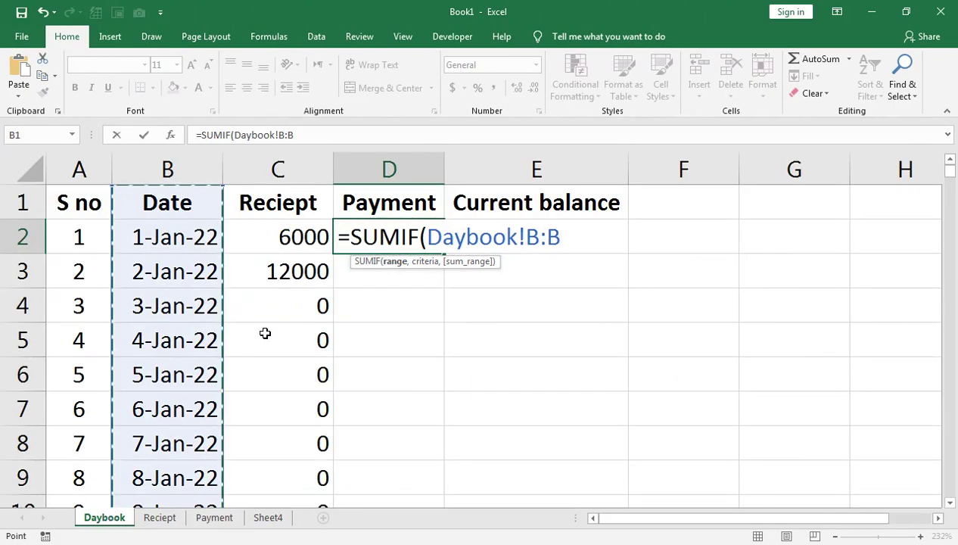
type(",")
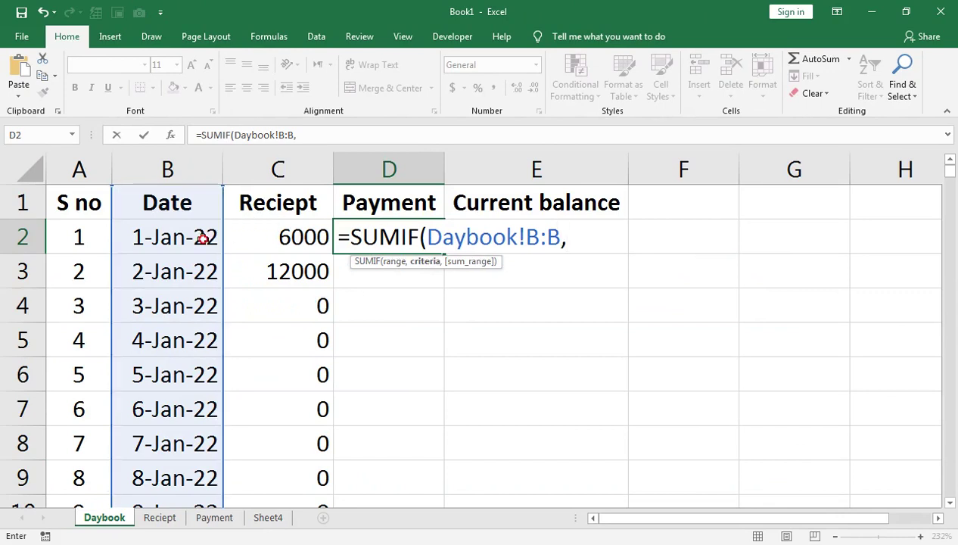
left_click(203, 239)
type(",")
left_click(215, 518)
left_click(719, 166)
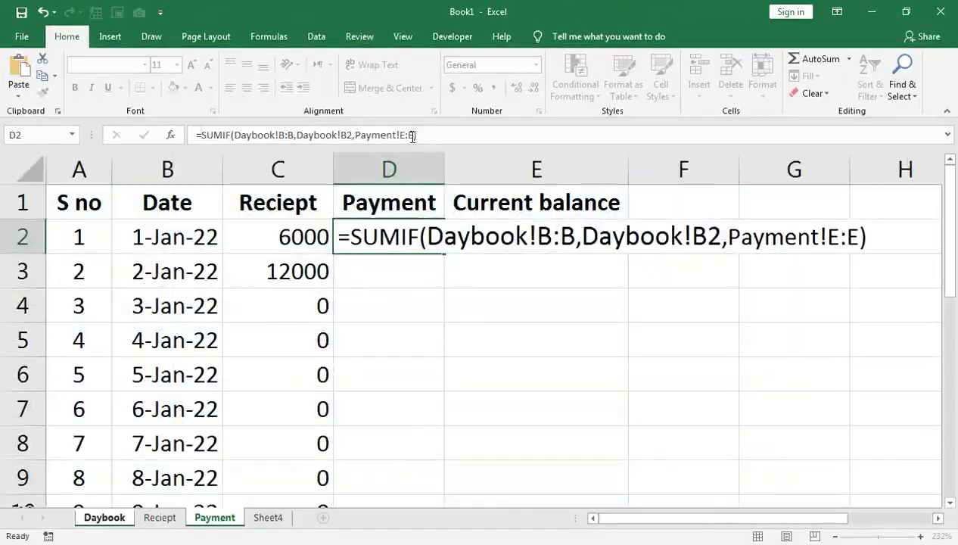
key("Return")
Fill the Payment formula down column D, giving 2000, 5000, then 0s
left_click(434, 238)
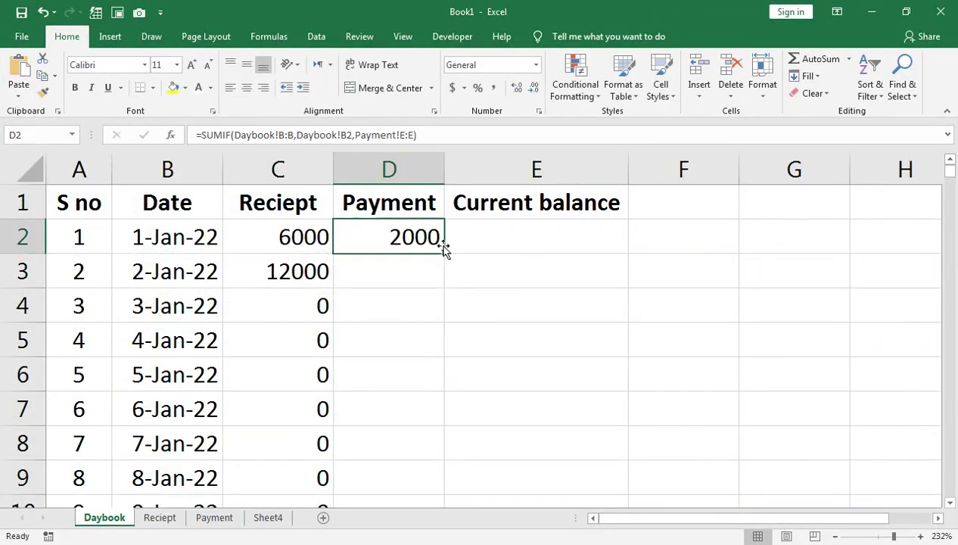
double_click(447, 253)
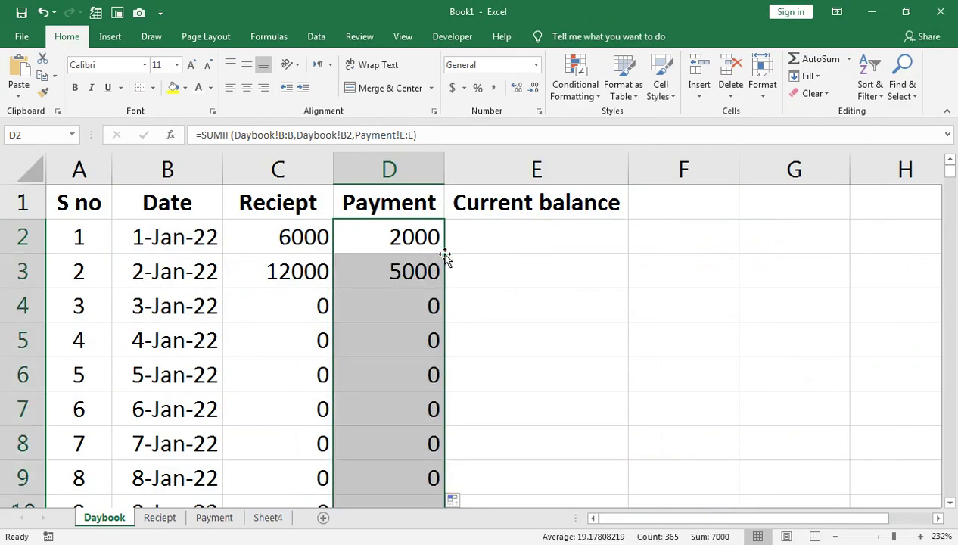
left_click(160, 518)
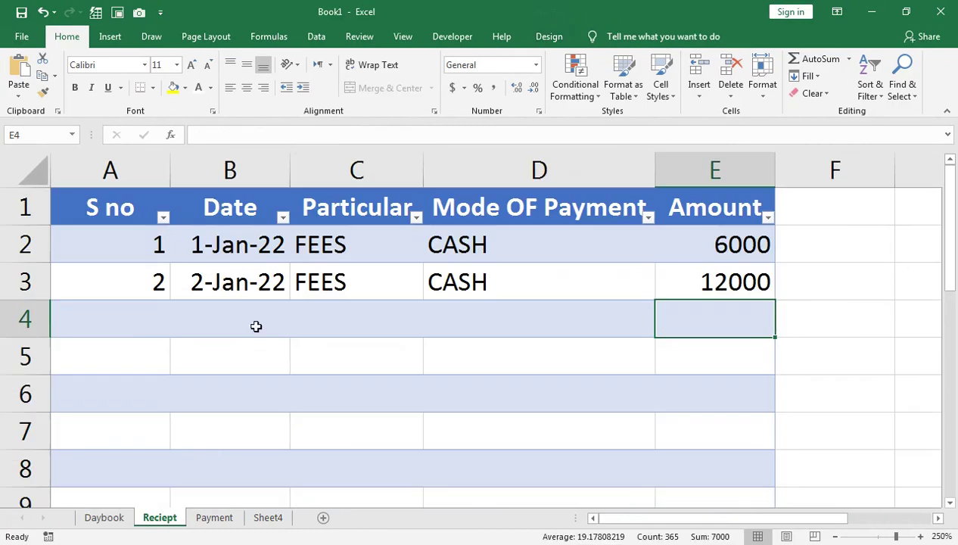
Add a fourth Reciept row: 3-Jan-22, REVENUE, CASH, 5000
left_click(197, 320)
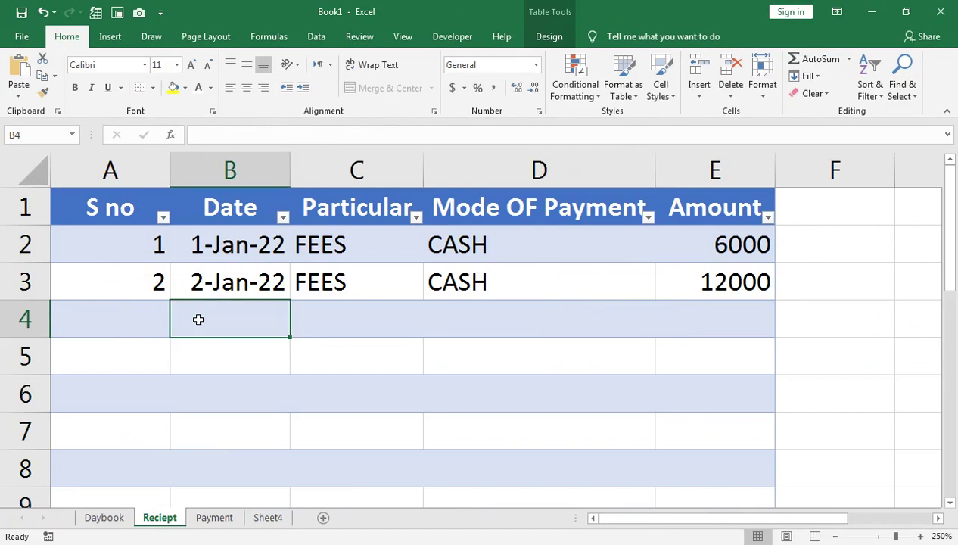
type("3-JAN-")
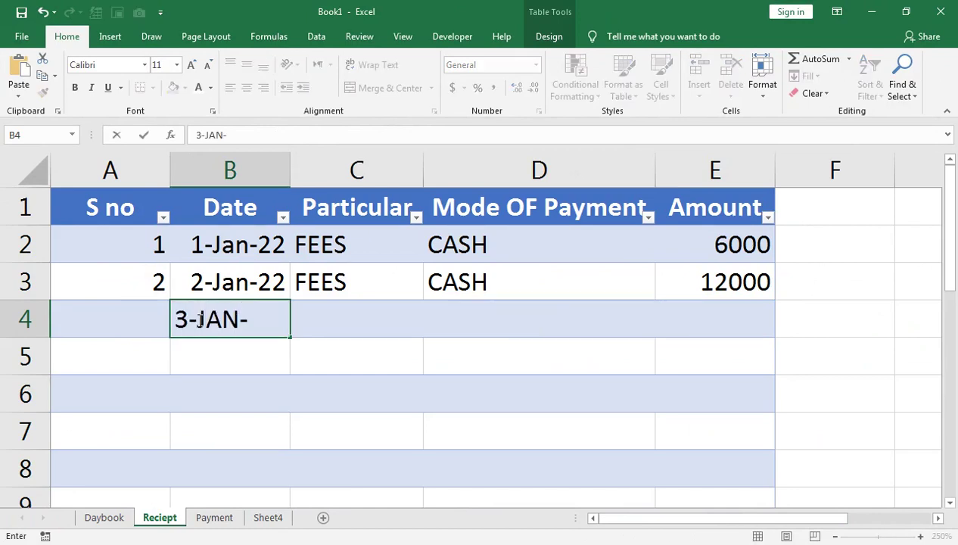
type("2022")
key("Tab")
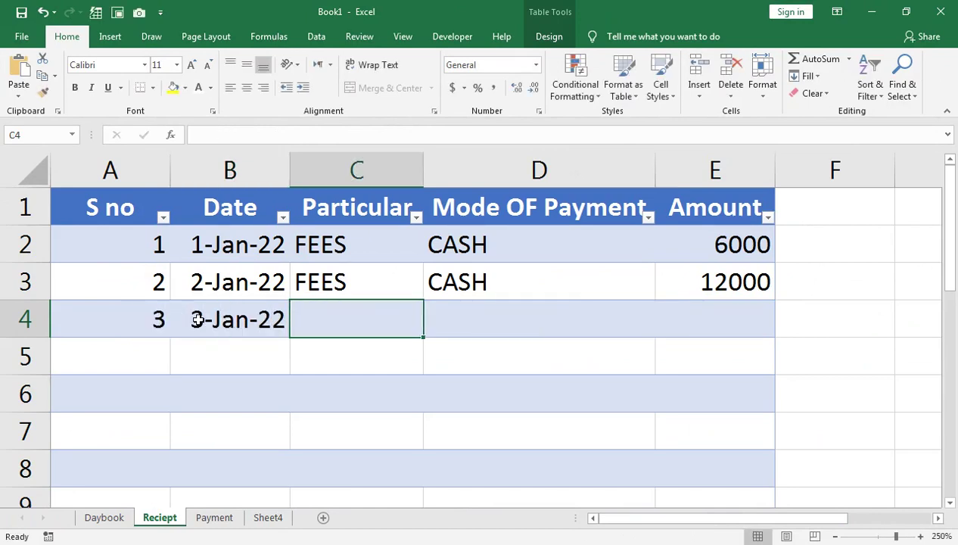
type("REV")
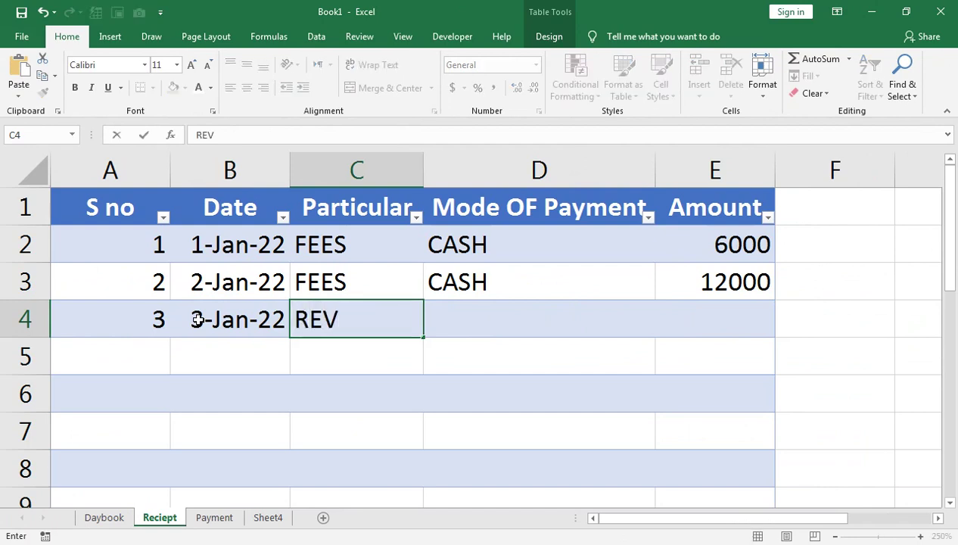
type("ENUE")
key("Tab")
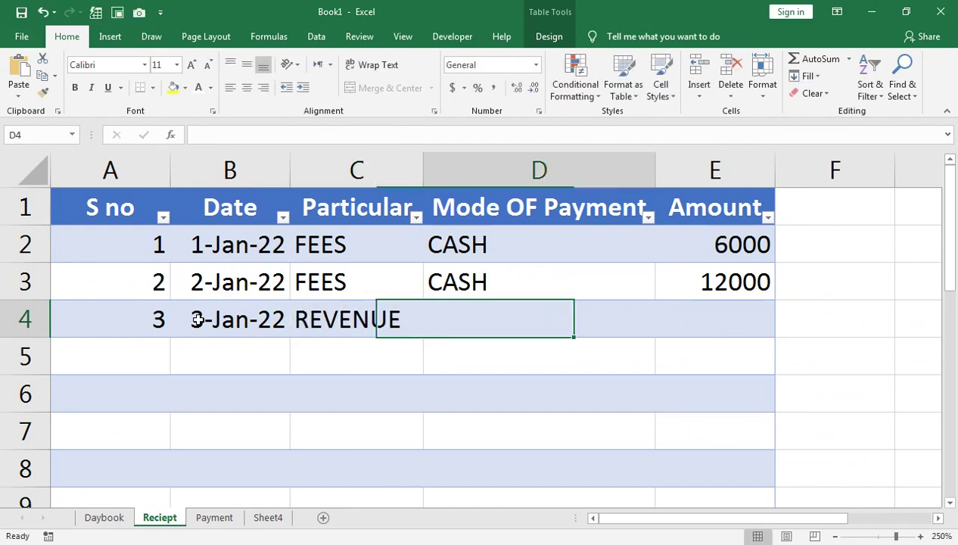
type("CASH")
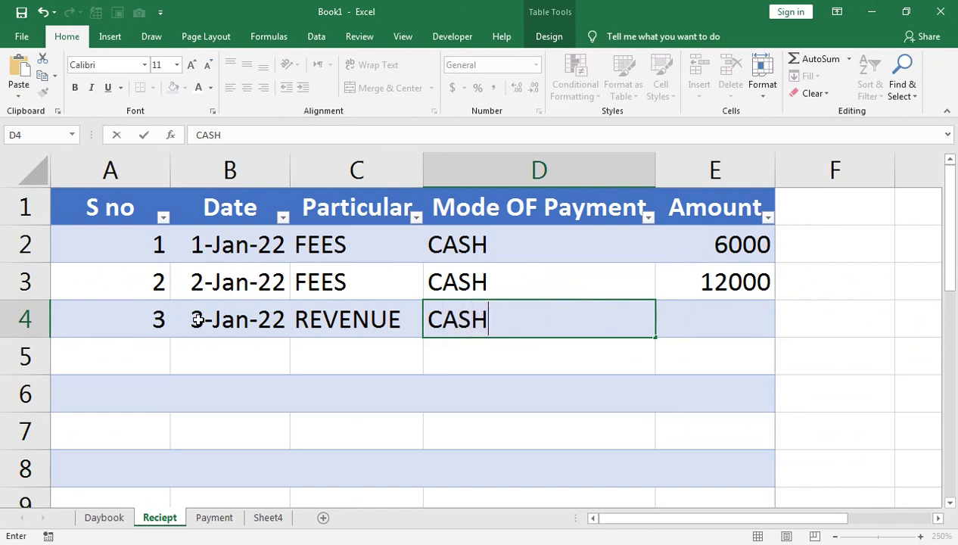
key("Return")
key("Up")
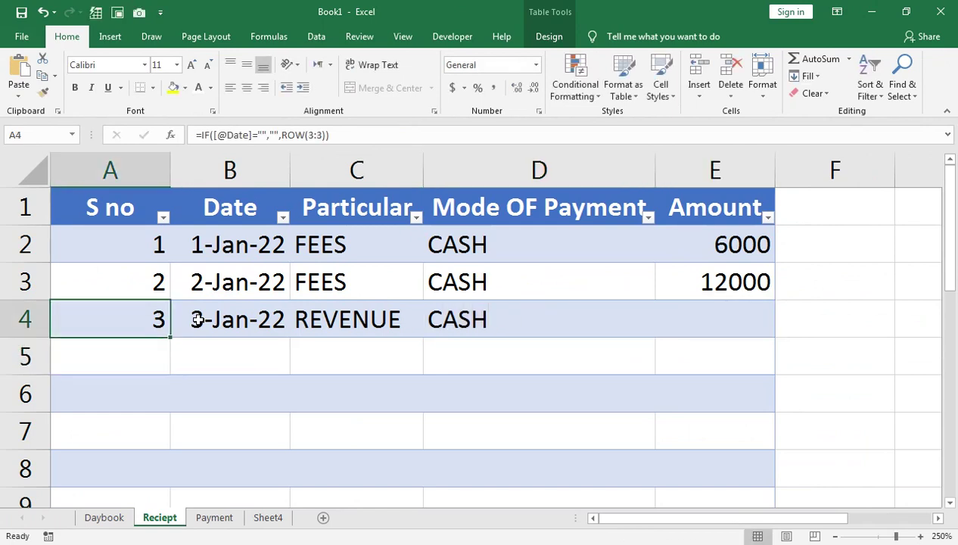
key("Right")
key("Right")
key("Right")
key("Right")
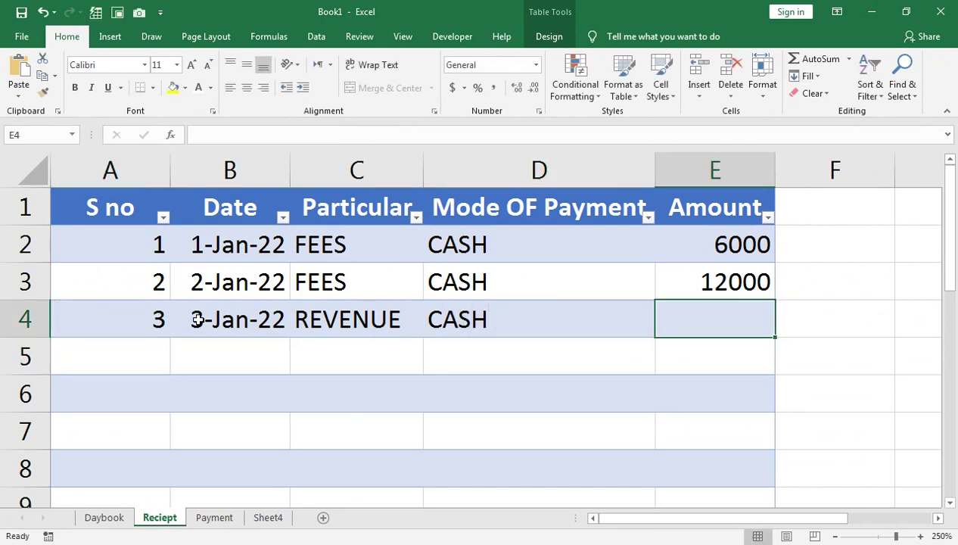
type("5000")
key("Return")
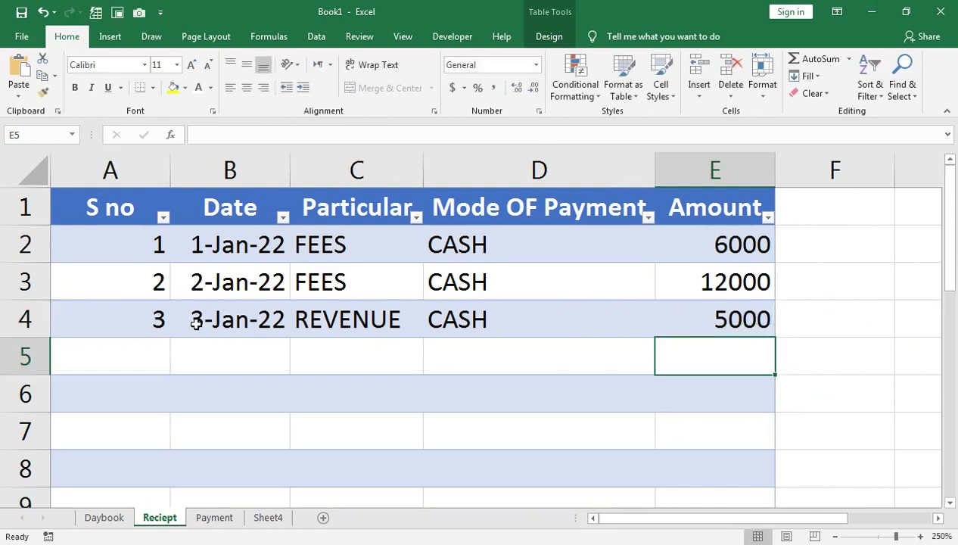
Check that Daybook C4 now shows the 5000 receipt for 3-Jan-22
left_click(103, 517)
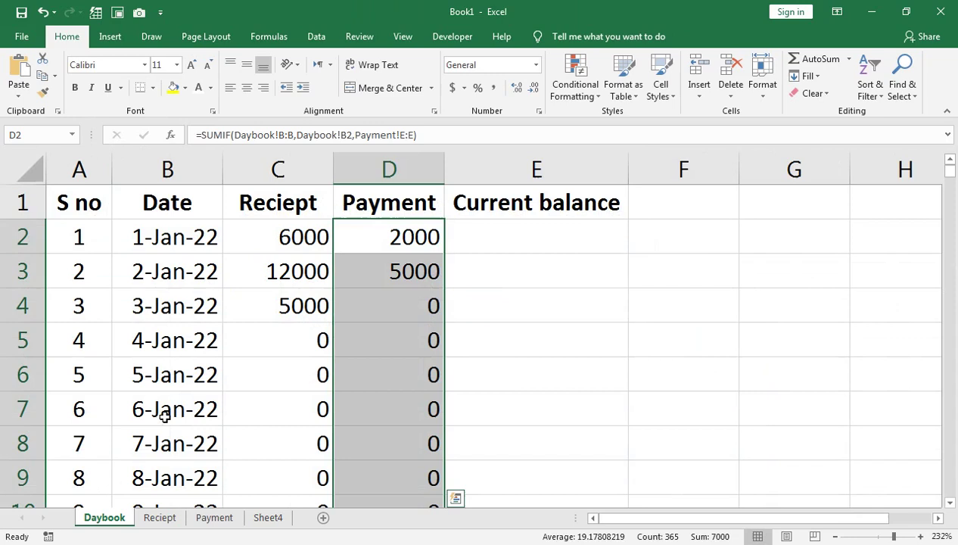
left_click(214, 309)
left_click(260, 308)
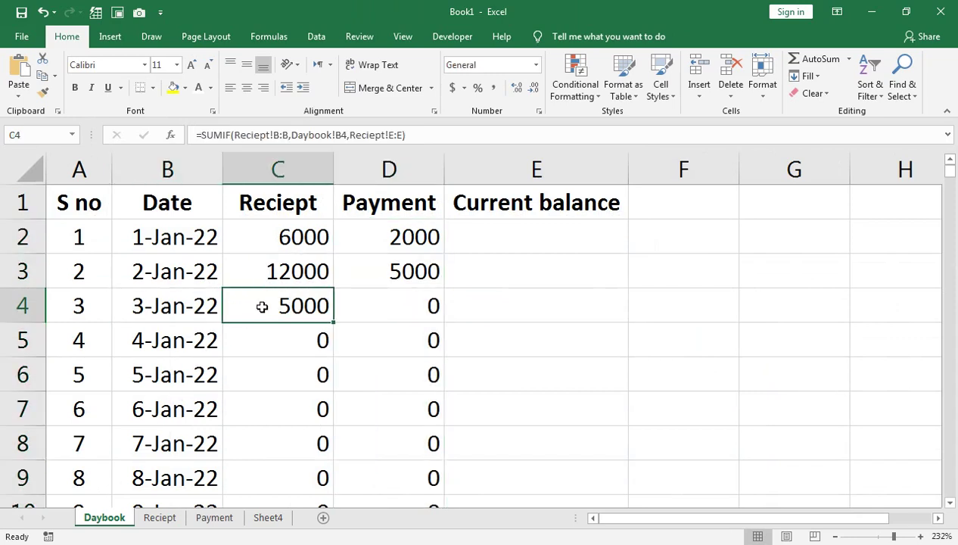
left_click(212, 518)
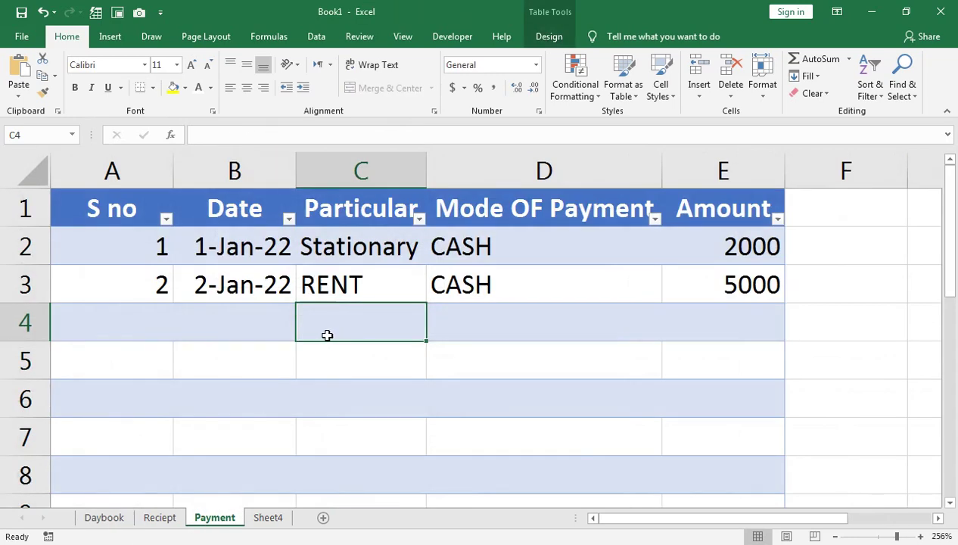
Start a third Payment entry dated 3-Jan-22, keeping the serial number formula intact
left_click(142, 331)
type("3")
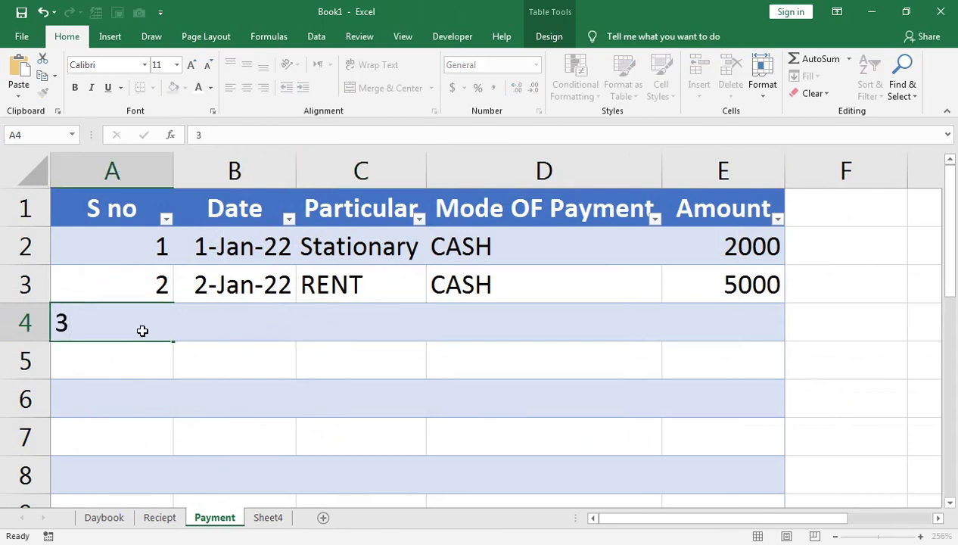
key("Tab")
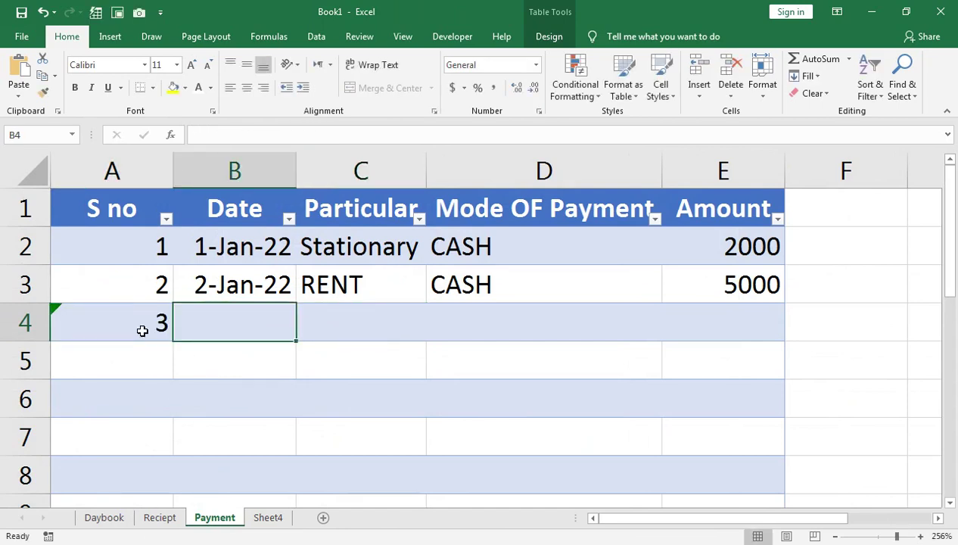
key("ctrl+z")
double_click(228, 310)
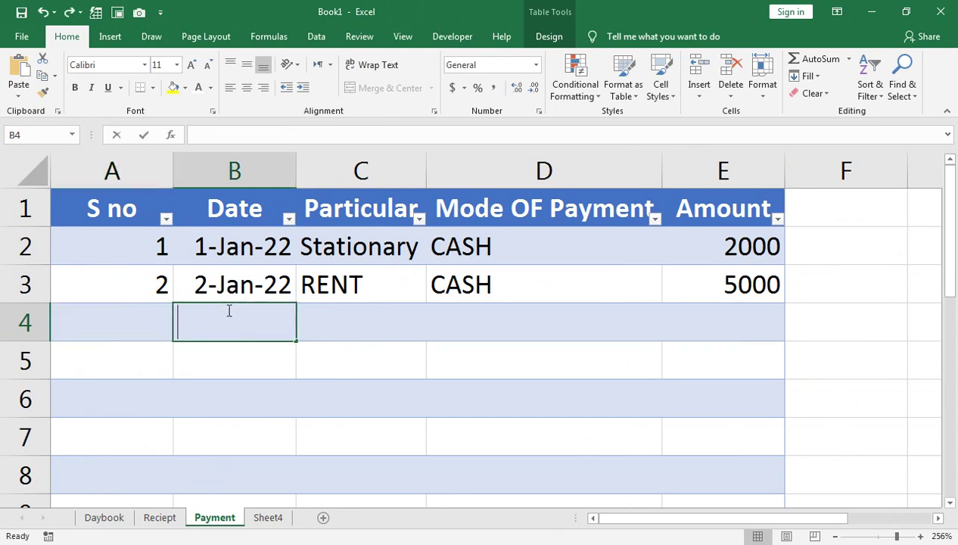
type("3-JAN")
type("-22")
key("Tab")
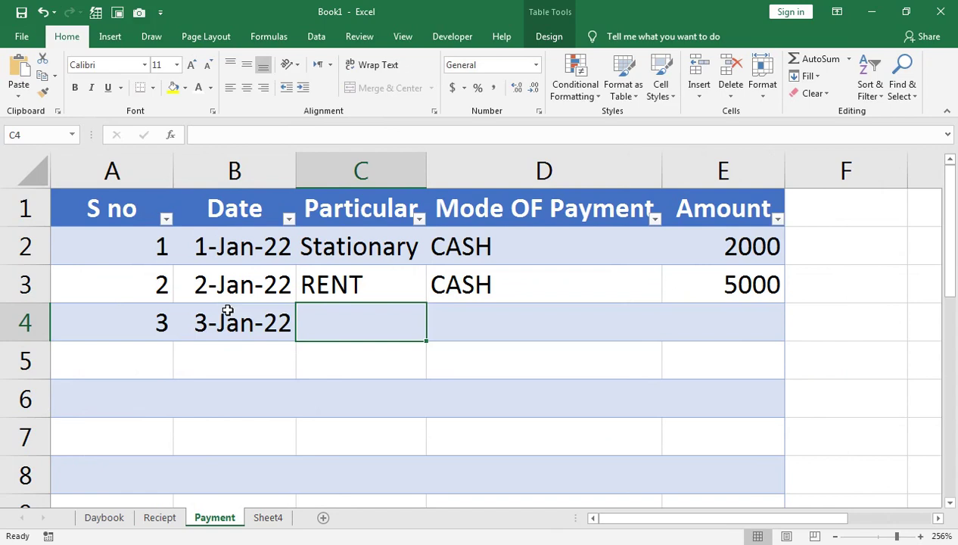
Complete the 3-Jan-22 payment as Salary, CASH, 10000
type("SA")
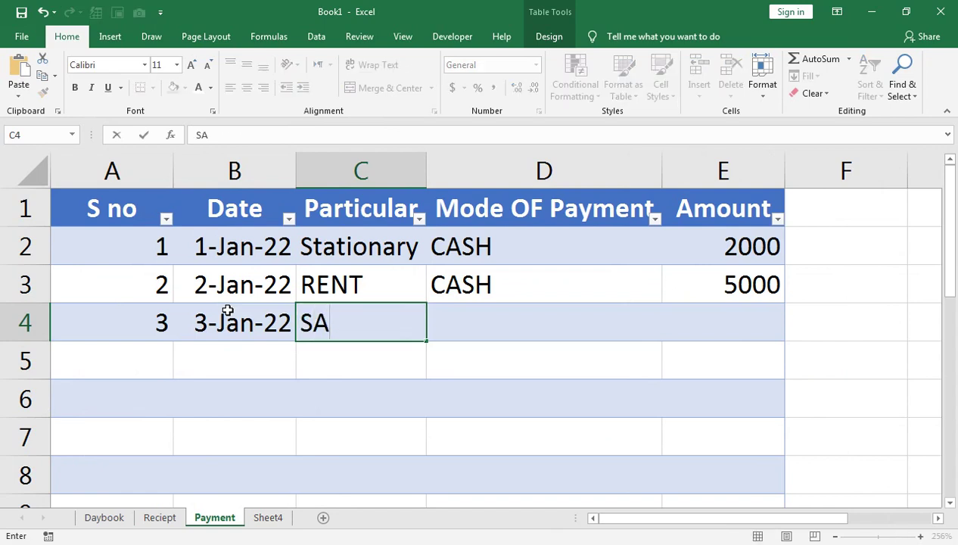
key("BackSpace")
type("ALA")
key("BackSpace")
key("BackSpace")
key("BackSpace")
type("lary")
key("Tab")
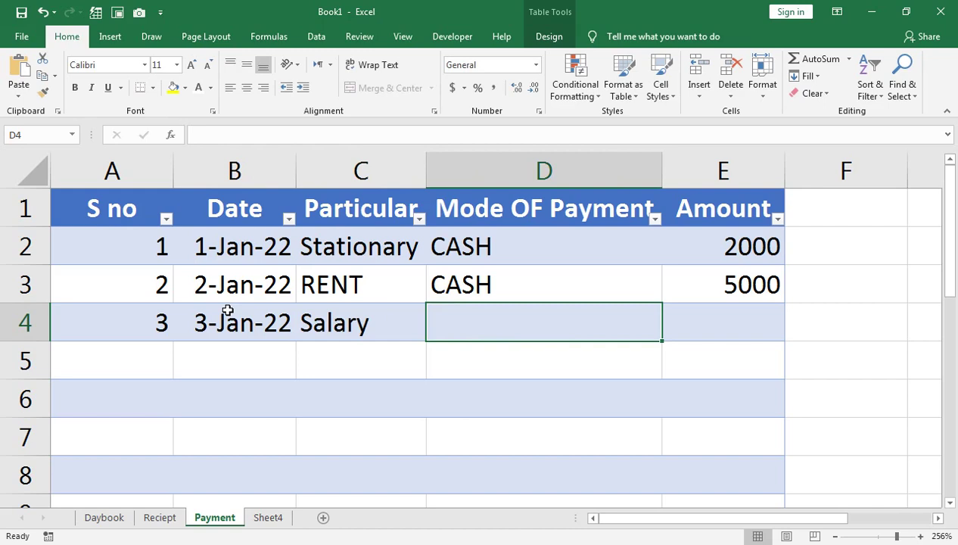
type("CASH")
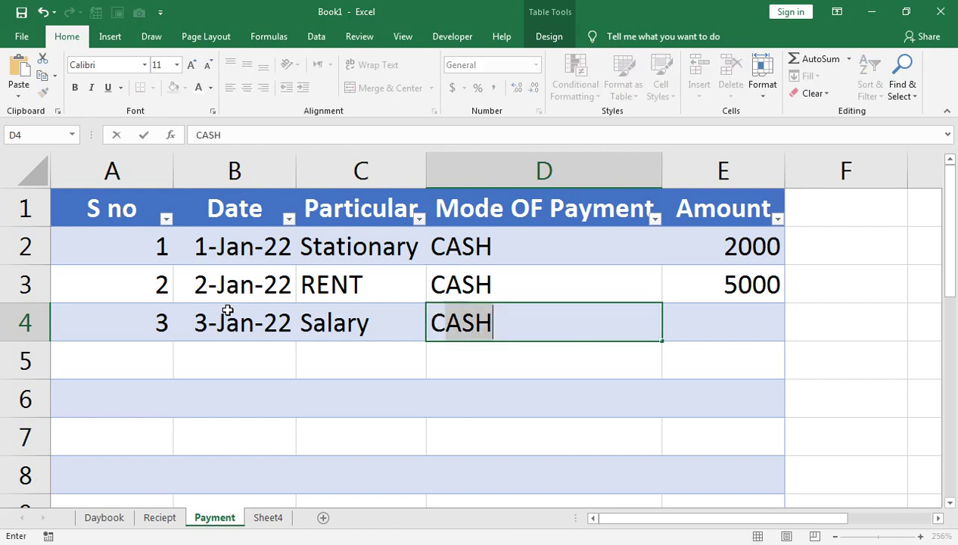
key("Tab")
type("10000")
key("Return")
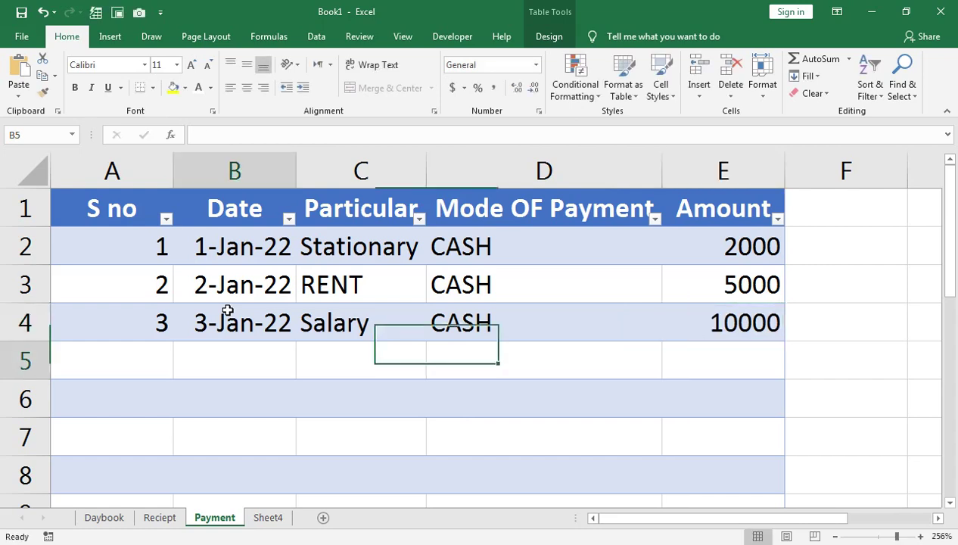
Confirm the Daybook shows the 3-Jan-22 payment of 10000
left_click(159, 517)
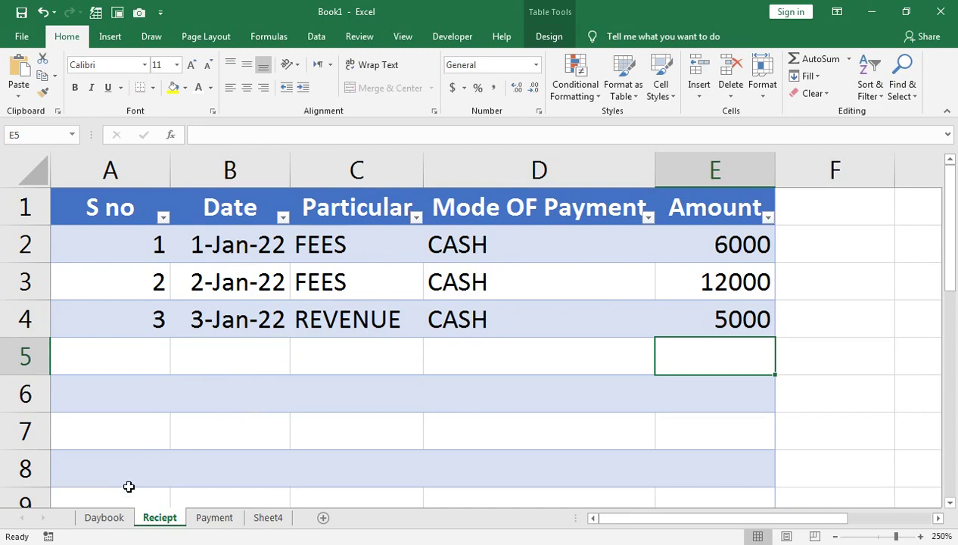
left_click(109, 518)
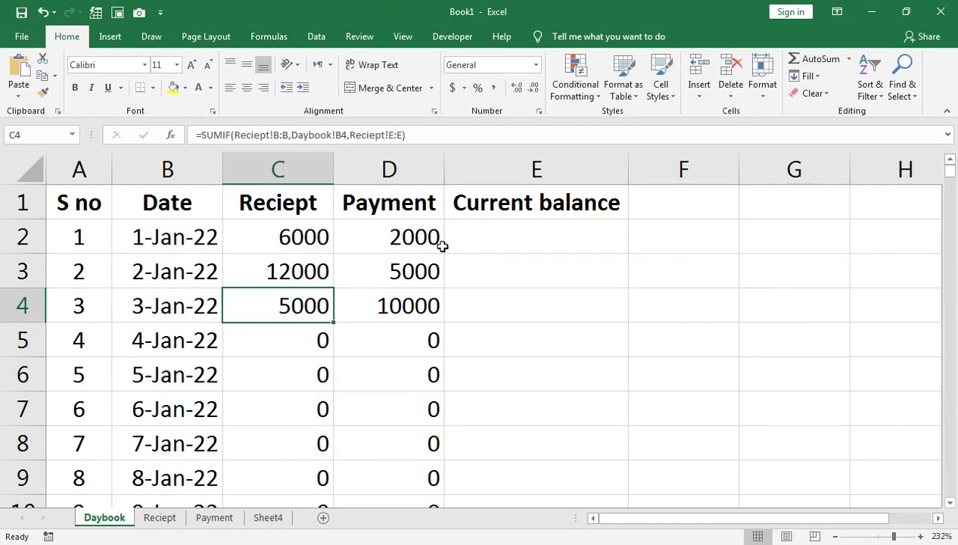
left_click(475, 240)
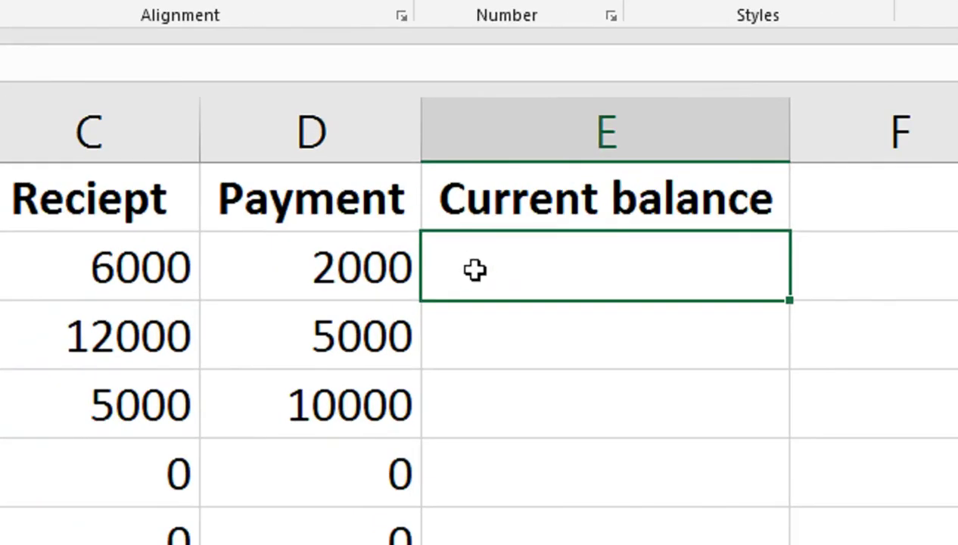
Enter =C2-D2 in E2 for the first balance of 4000
double_click(461, 240)
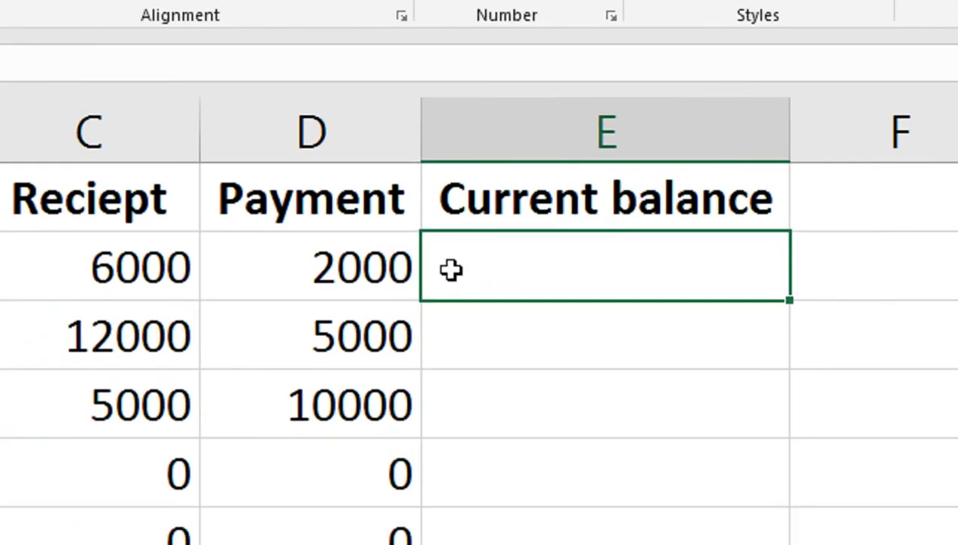
type("=")
left_click(147, 267)
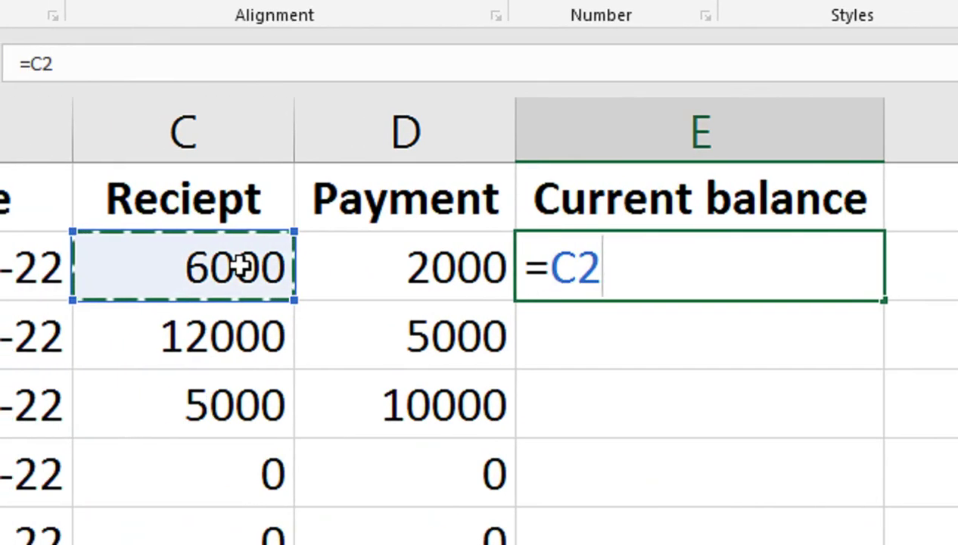
type("-")
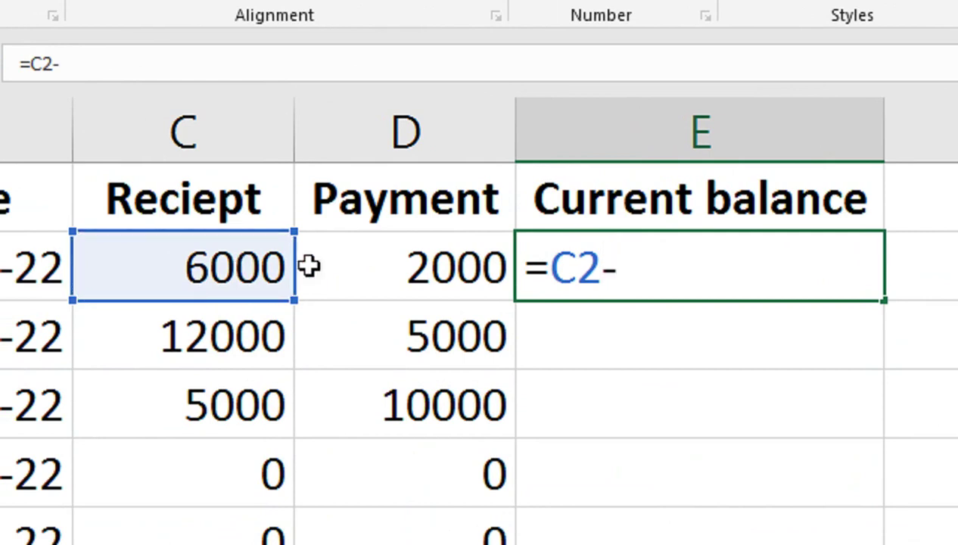
left_click(350, 262)
key("Return")
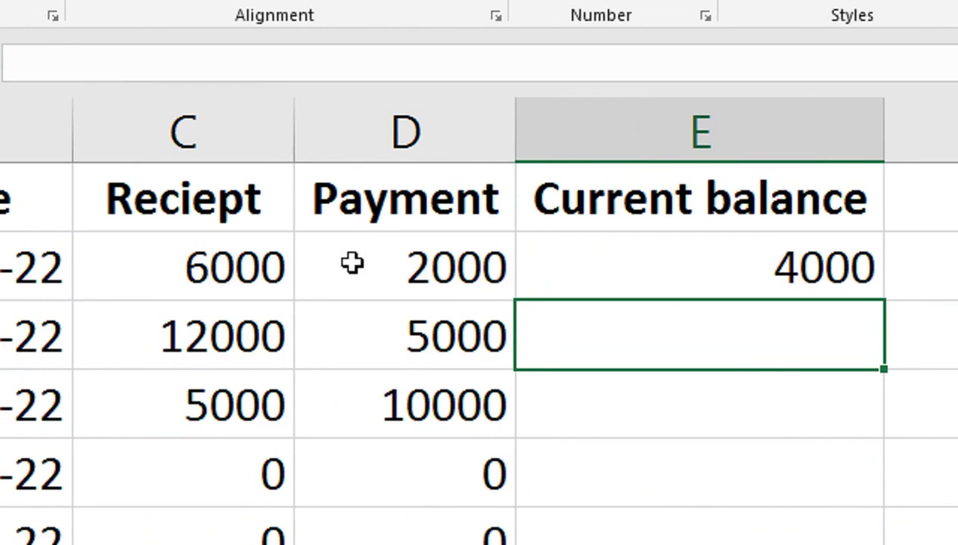
Enter =E2+C3-D3 in E3 and fill it down column E
type("=")
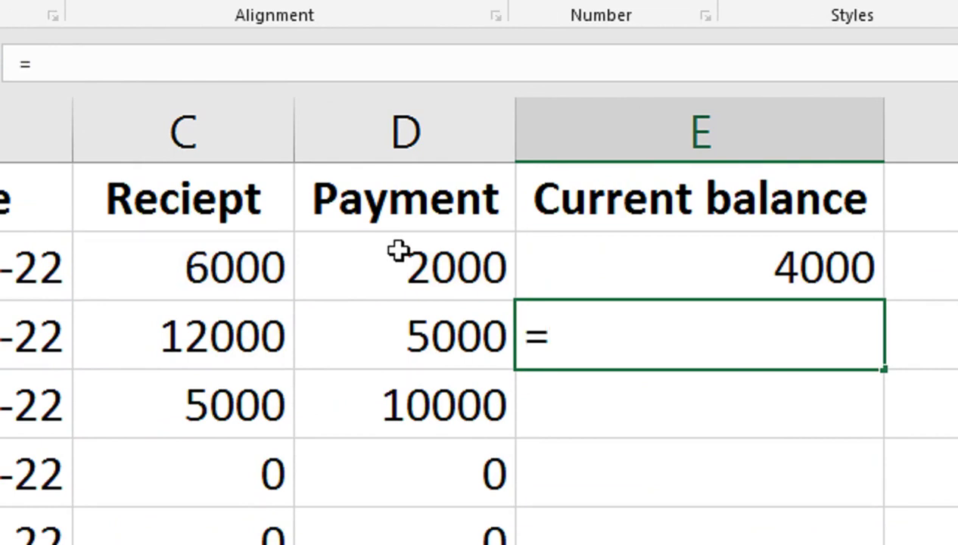
left_click(546, 270)
type("+")
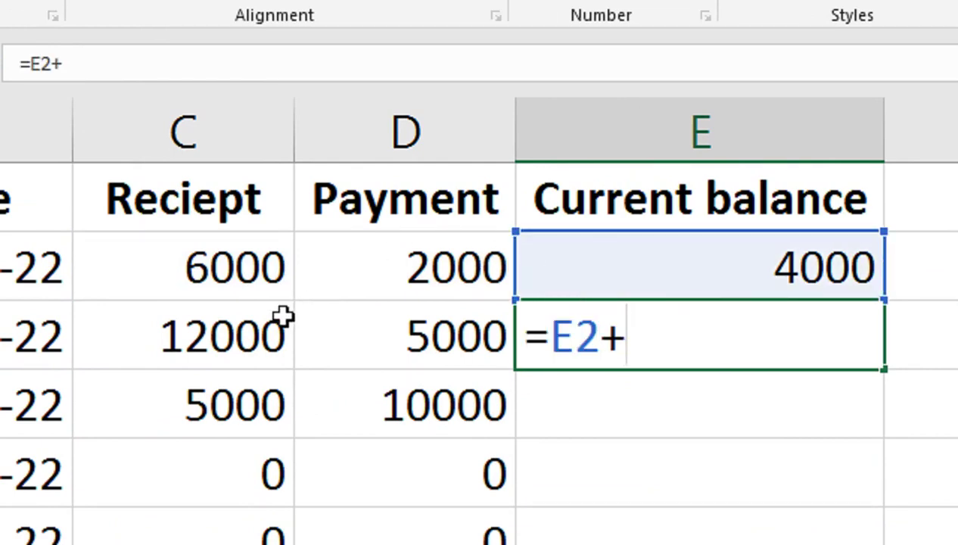
left_click(281, 318)
type("-")
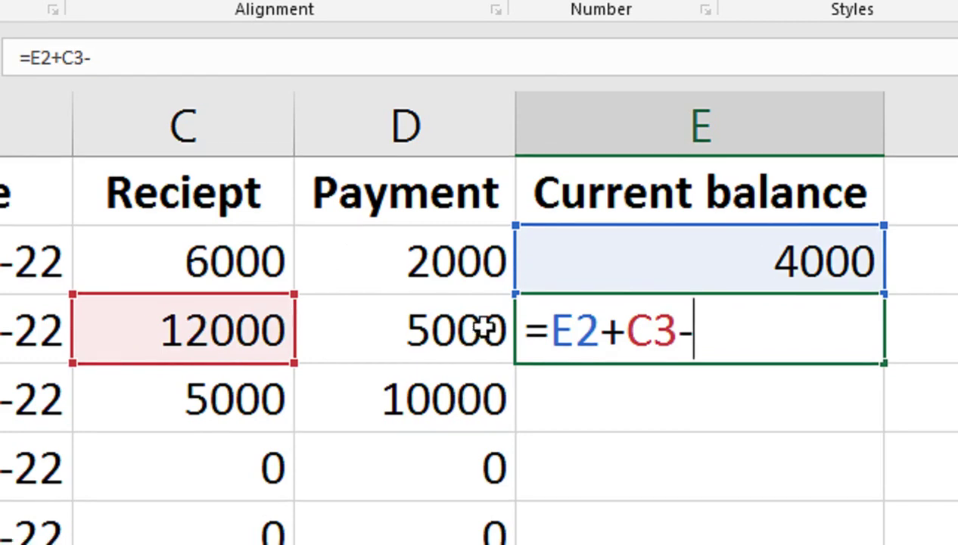
left_click(484, 331)
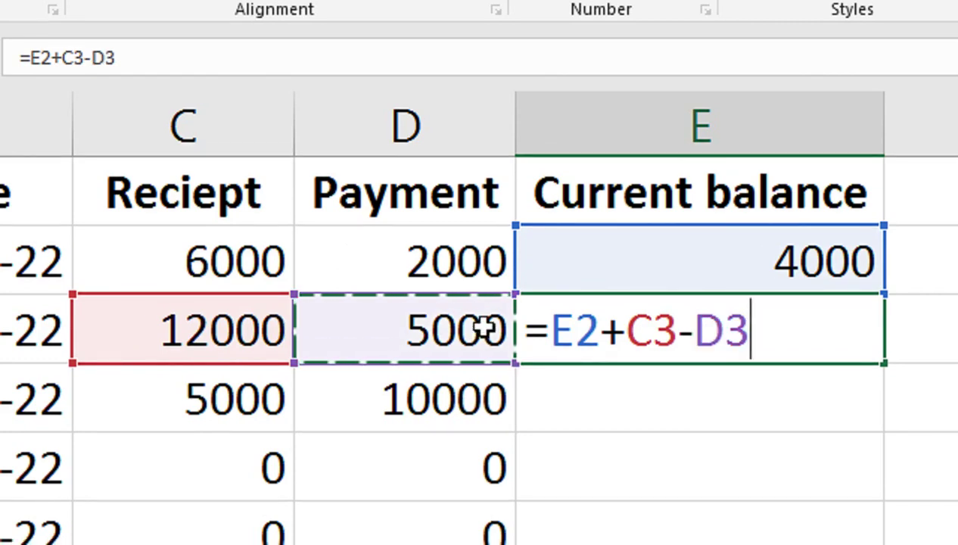
key("Return")
left_click(515, 266)
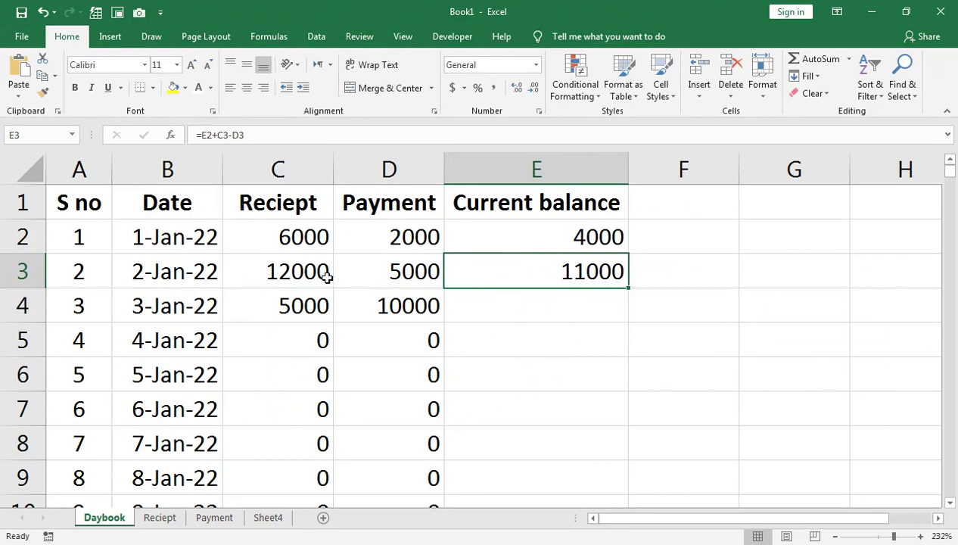
double_click(631, 289)
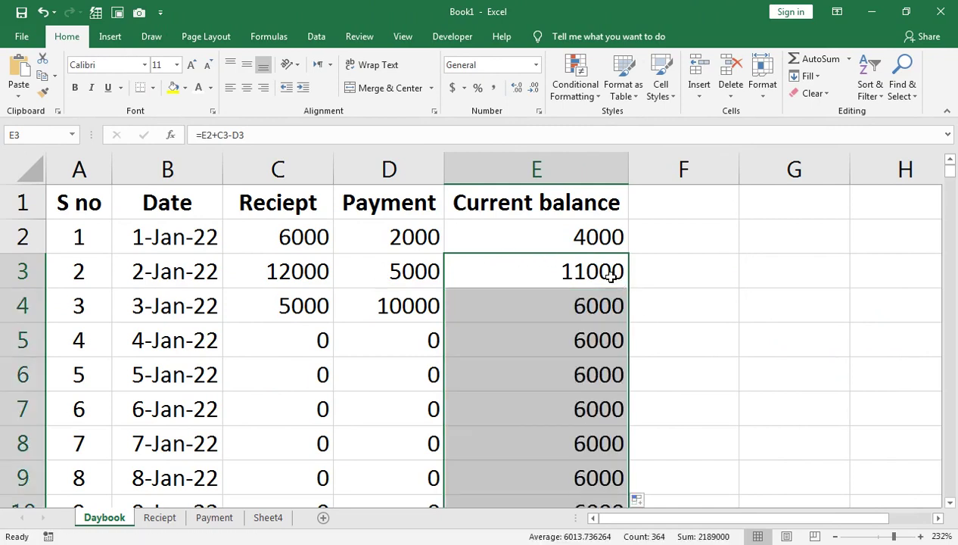
Centre columns C to E and reduce their font size to 9
left_click(503, 180)
left_click(248, 89)
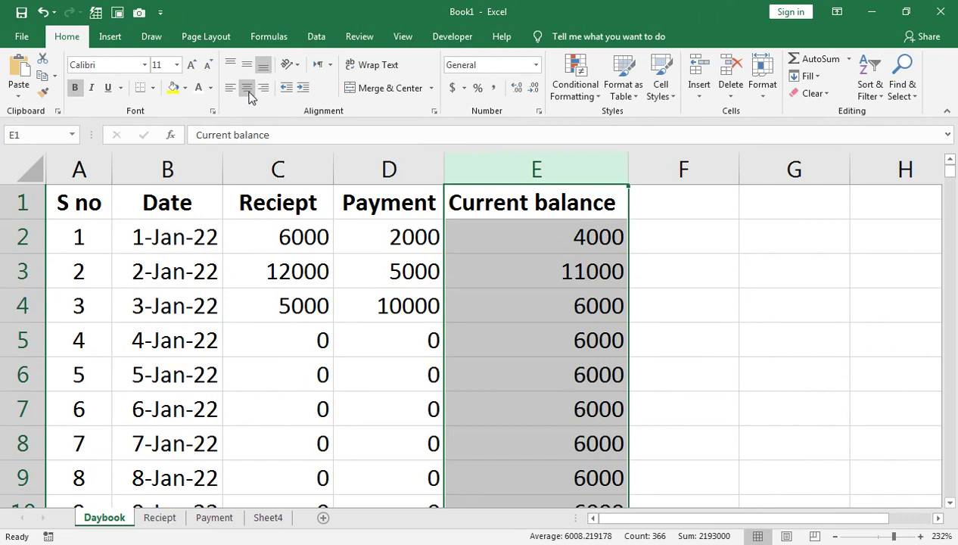
left_click(247, 91)
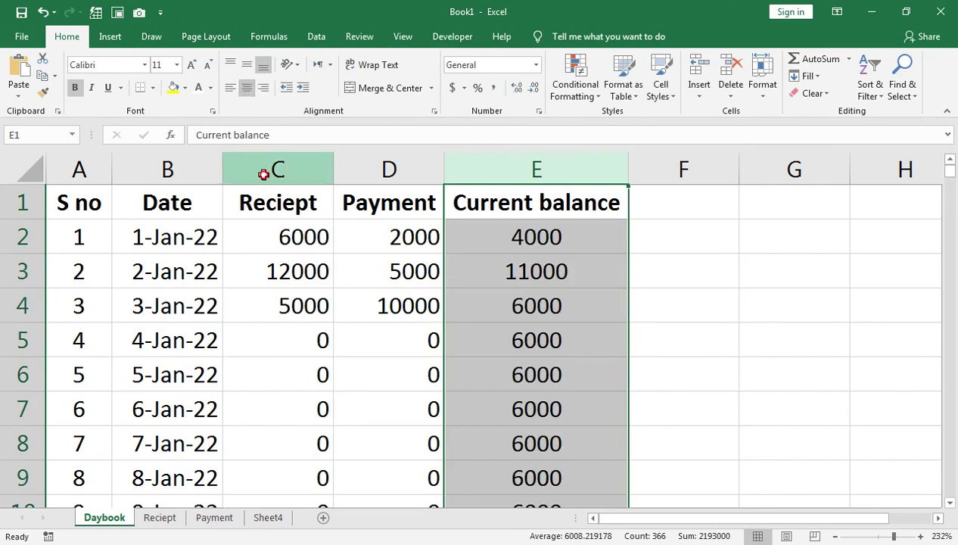
left_click_drag(262, 168, 478, 208)
left_click(247, 88)
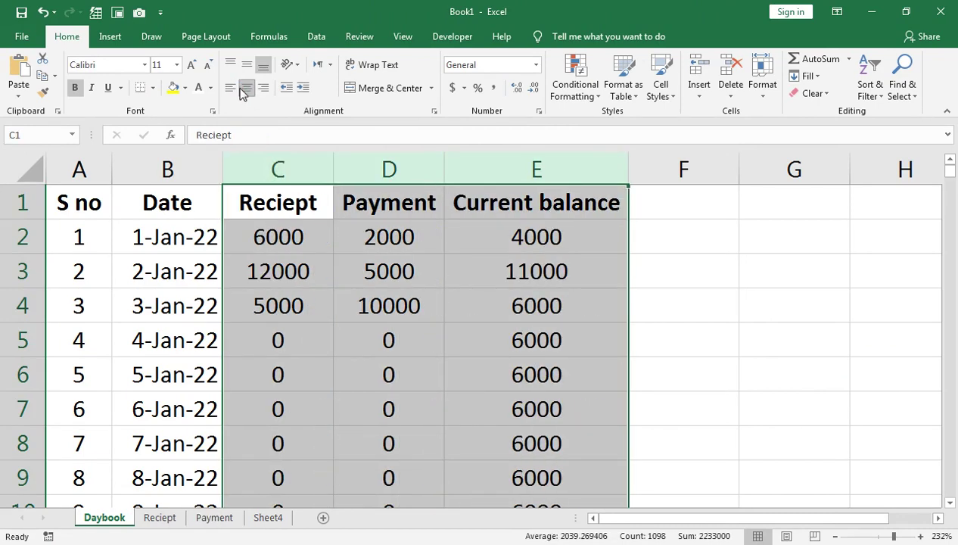
left_click(208, 64)
left_click(208, 65)
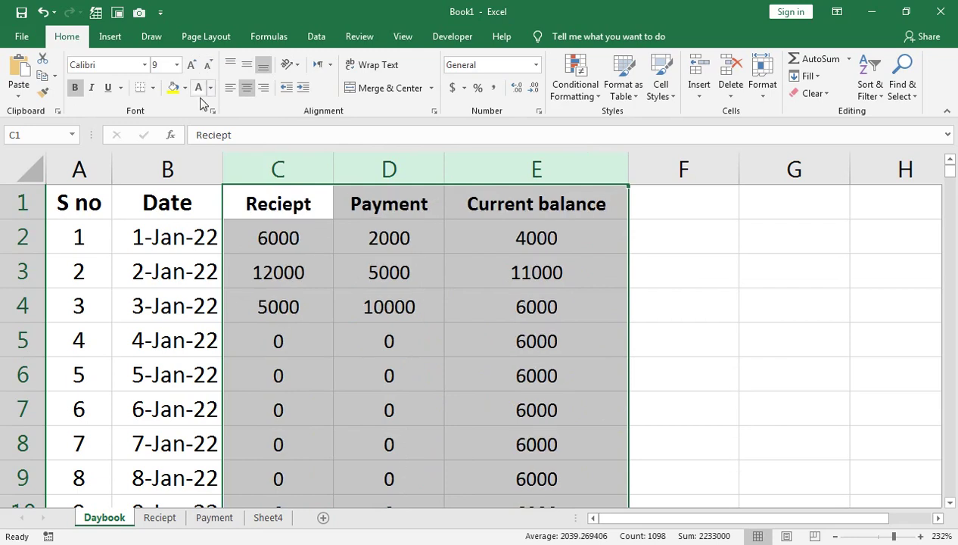
Copy the Reciept header's formatting to the other headers and fill A1:E1 dark blue
left_click(133, 189)
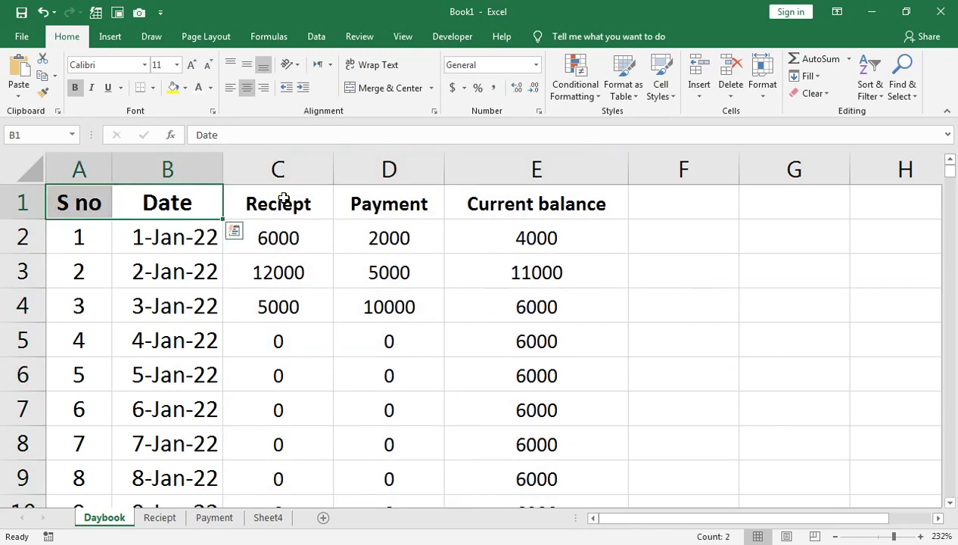
left_click(278, 200)
left_click(43, 91)
mouse_move(190, 203)
left_mouse_down()
mouse_move(23, 197)
mouse_move(605, 203)
left_mouse_up()
left_click(251, 259)
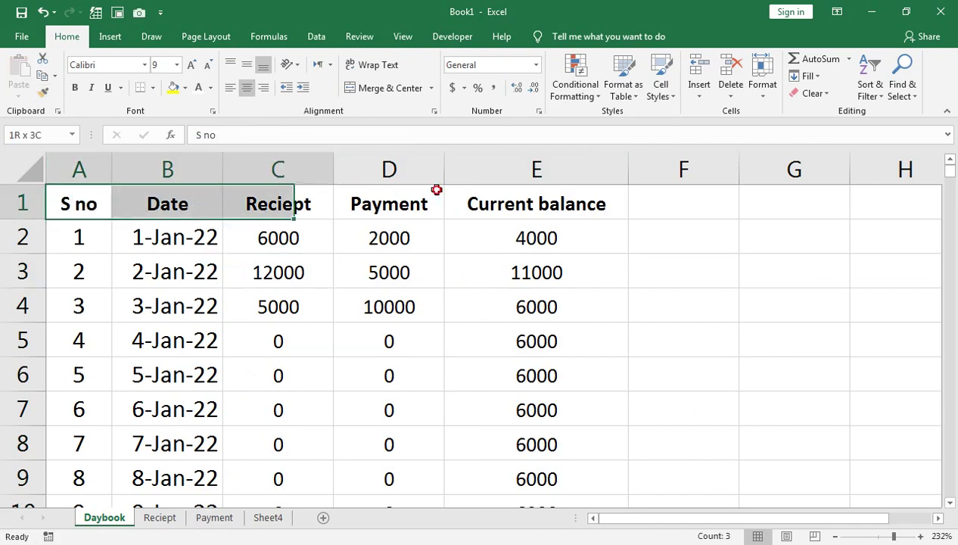
left_click(185, 88)
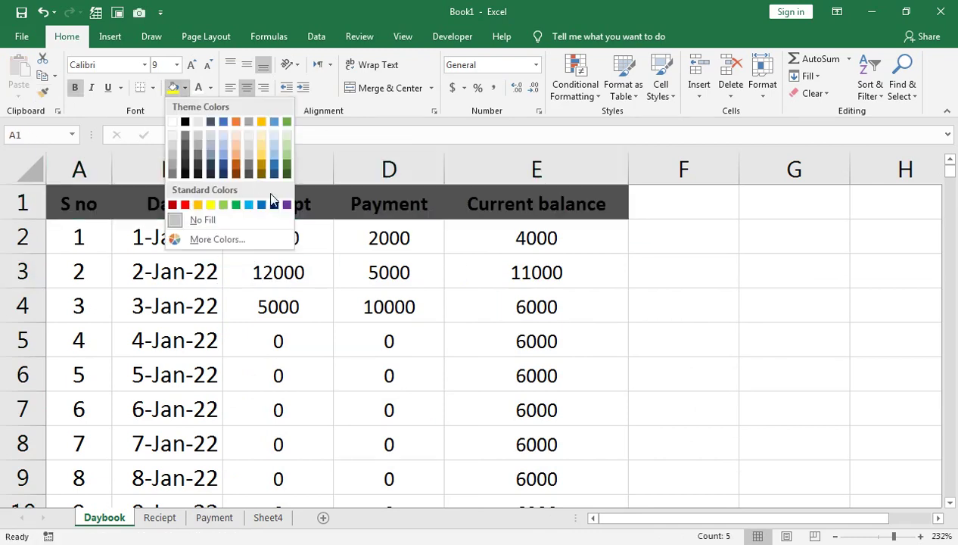
left_click(273, 204)
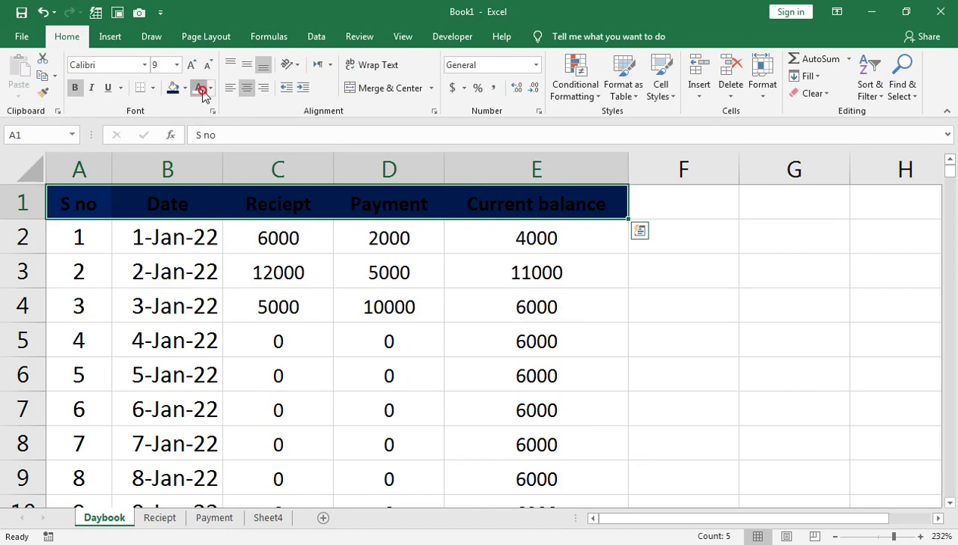
Widen the Date column, centre dates, and give the table all borders plus a thick outline
left_click(96, 241)
key("ctrl+shift+Right")
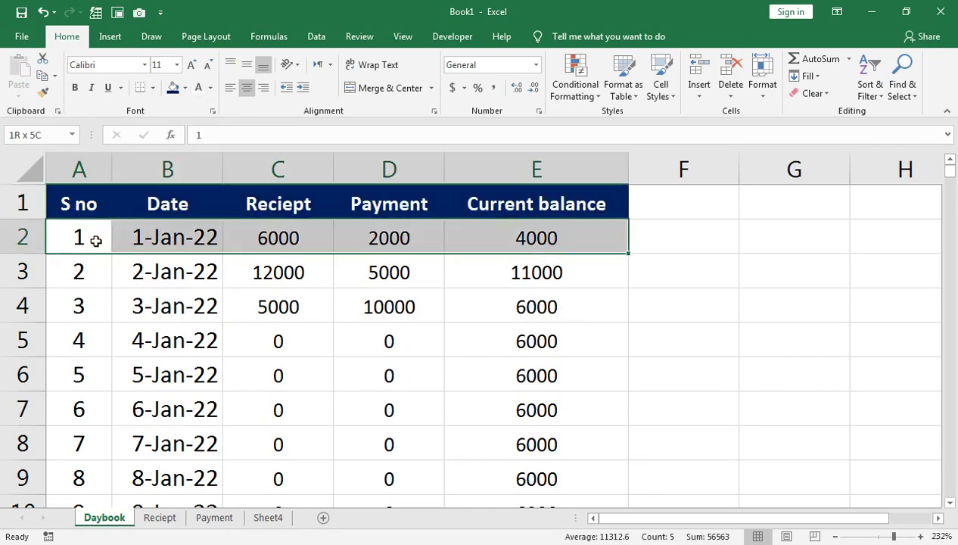
key("ctrl+shift+Down")
double_click(221, 173)
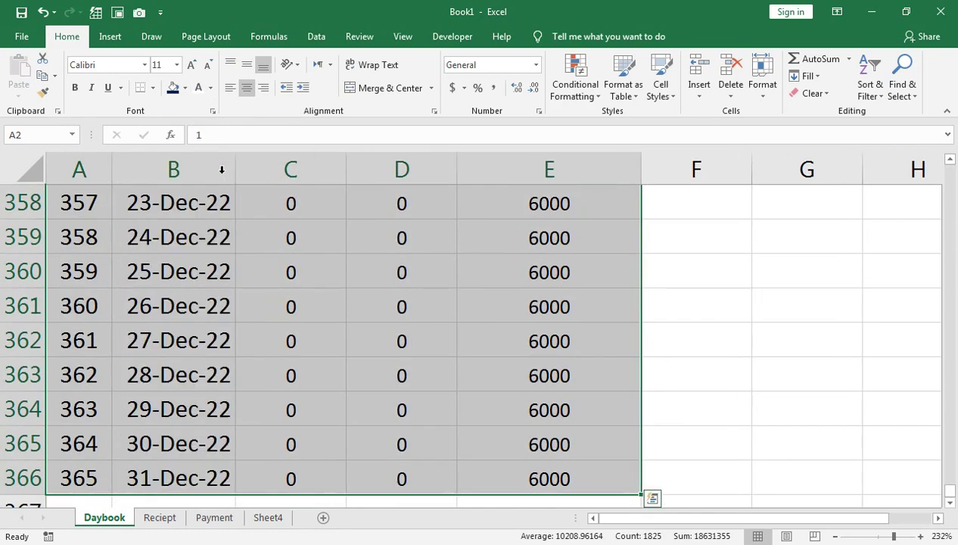
left_click(152, 87)
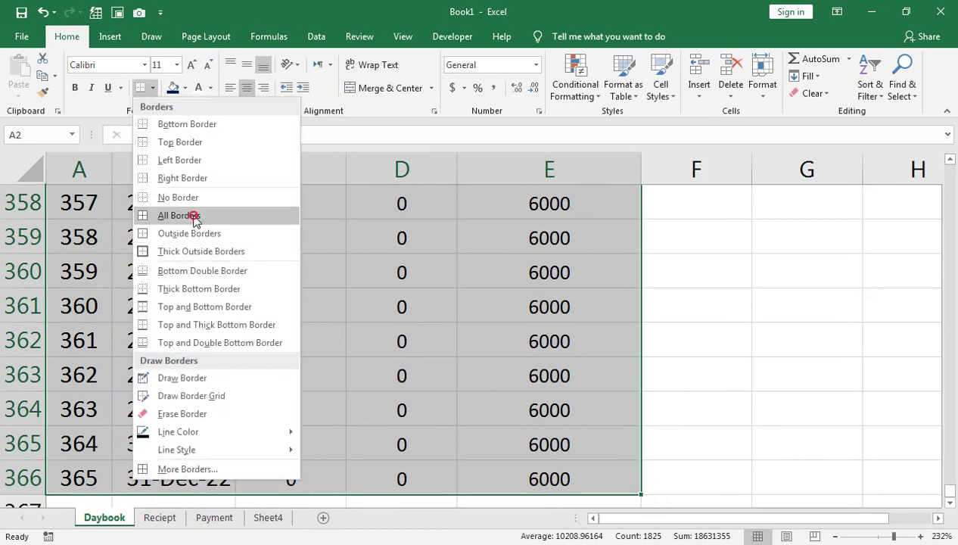
left_click(194, 218)
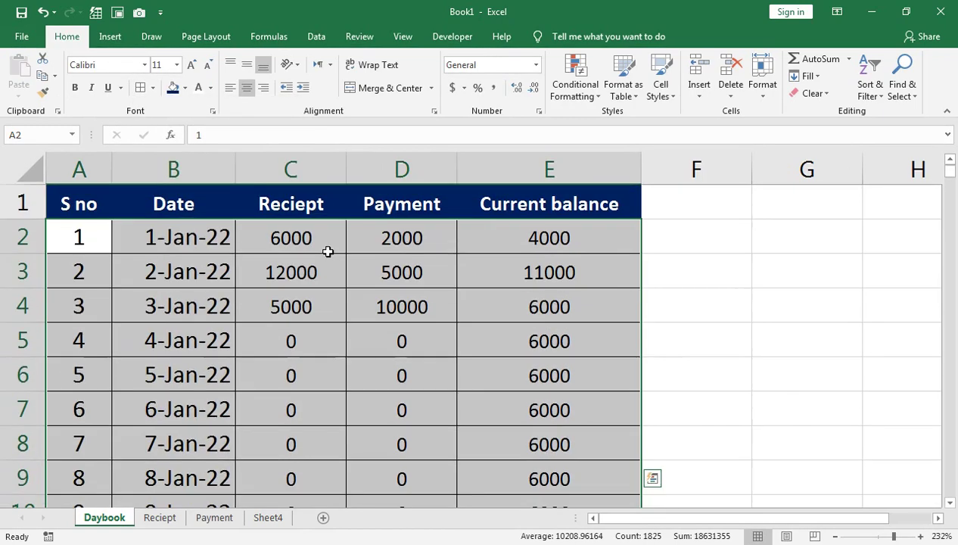
left_click(253, 90)
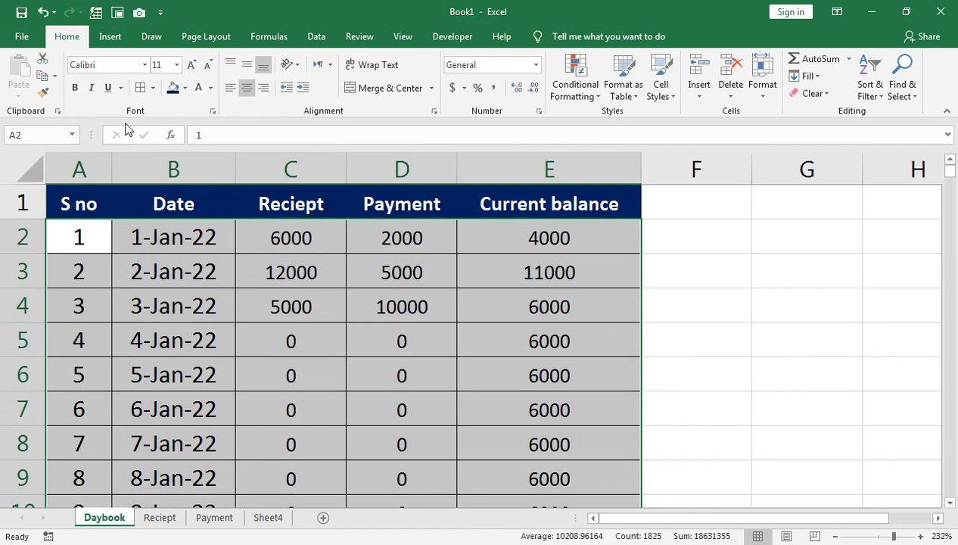
left_click(153, 87)
left_click(208, 254)
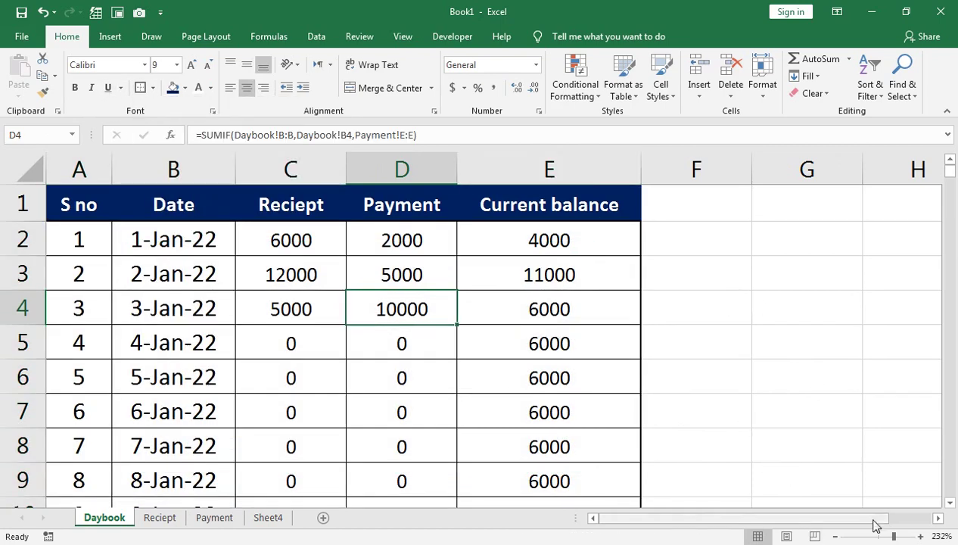
Narrow column F into a thin gap and zoom to fit the table and adjacent area
left_click_drag(888, 536, 884, 537)
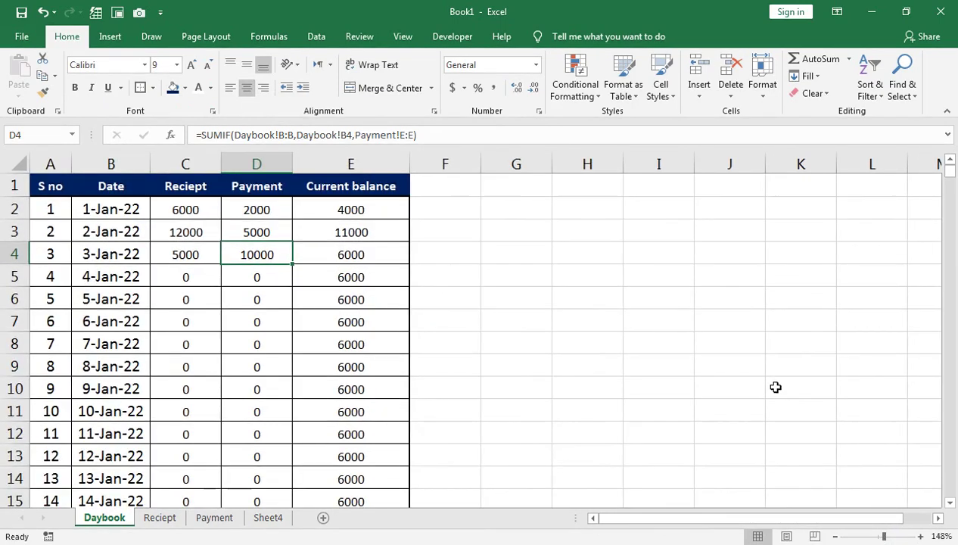
left_click_drag(479, 164, 438, 165)
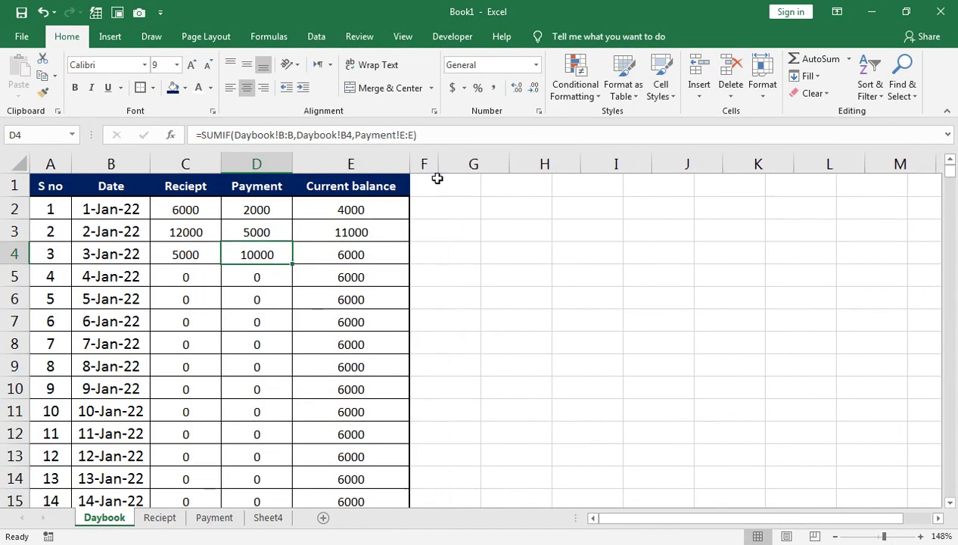
left_click_drag(456, 257, 813, 280)
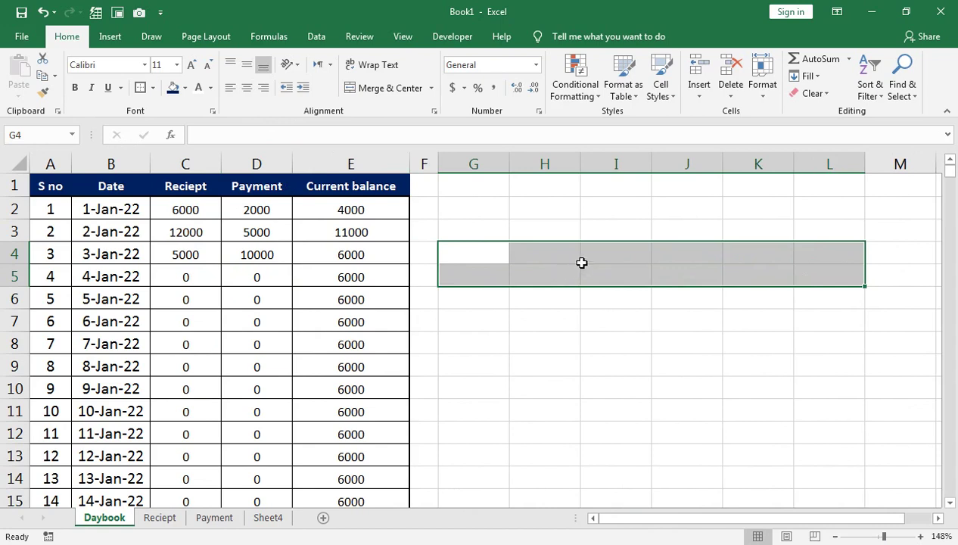
left_click_drag(480, 252, 676, 274)
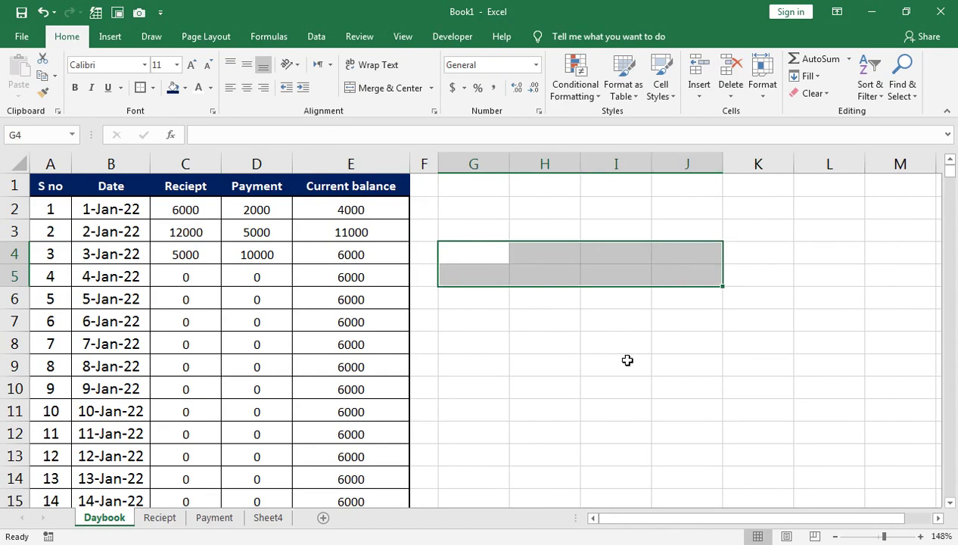
left_click_drag(884, 536, 890, 536)
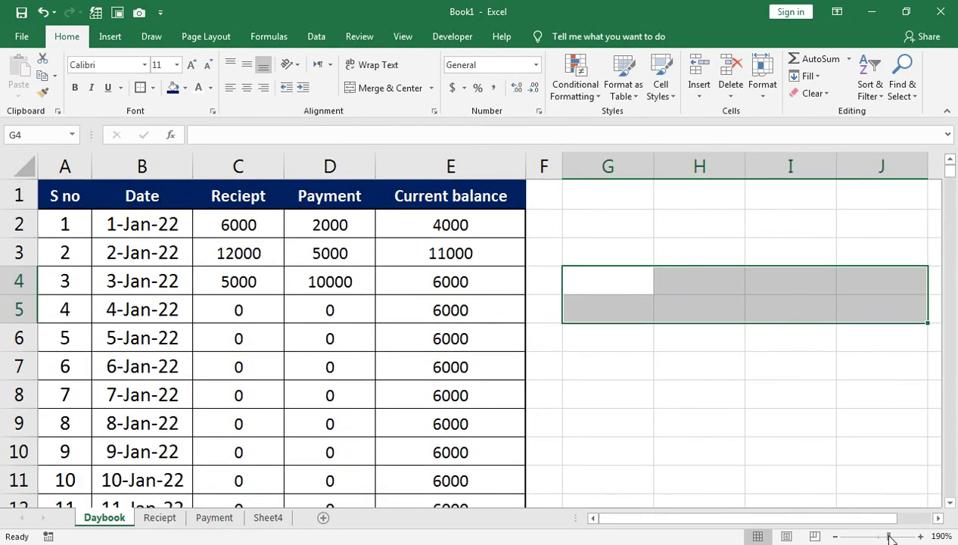
left_click_drag(890, 536, 888, 536)
mouse_move(787, 200)
left_mouse_down()
mouse_move(62, 461)
mouse_move(54, 431)
left_mouse_up()
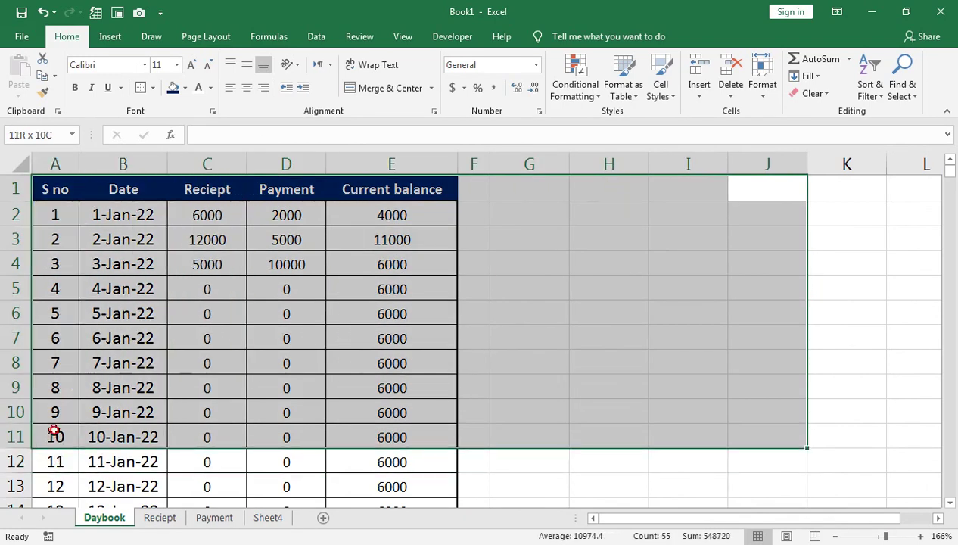
left_click(401, 36)
left_click(365, 85)
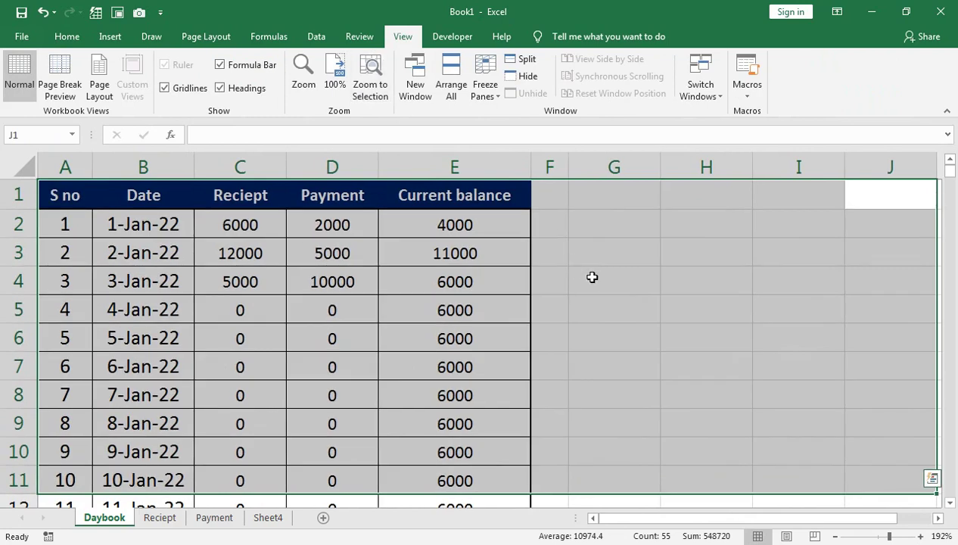
Give G4:J5 all borders and a thick outside border for the lookup box
left_click_drag(599, 256, 858, 287)
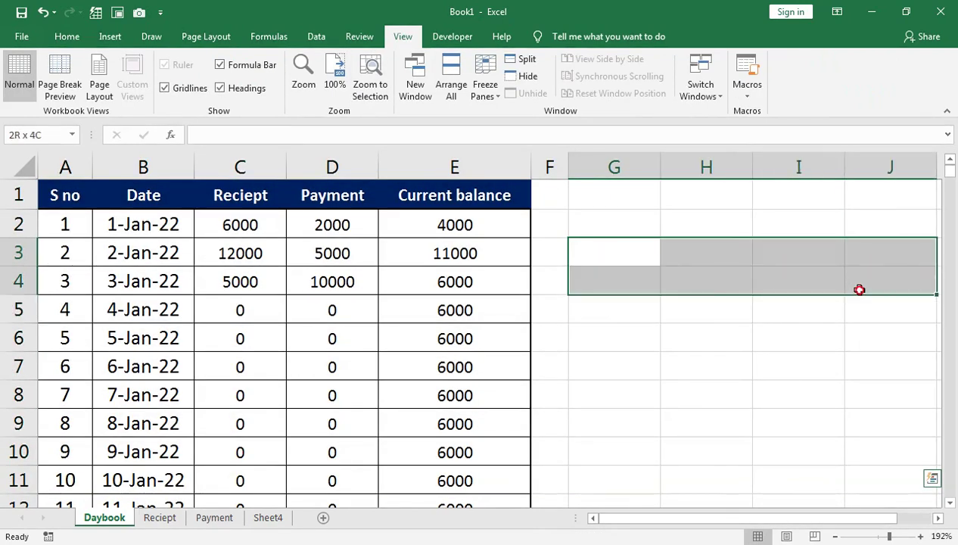
left_click_drag(604, 282, 856, 301)
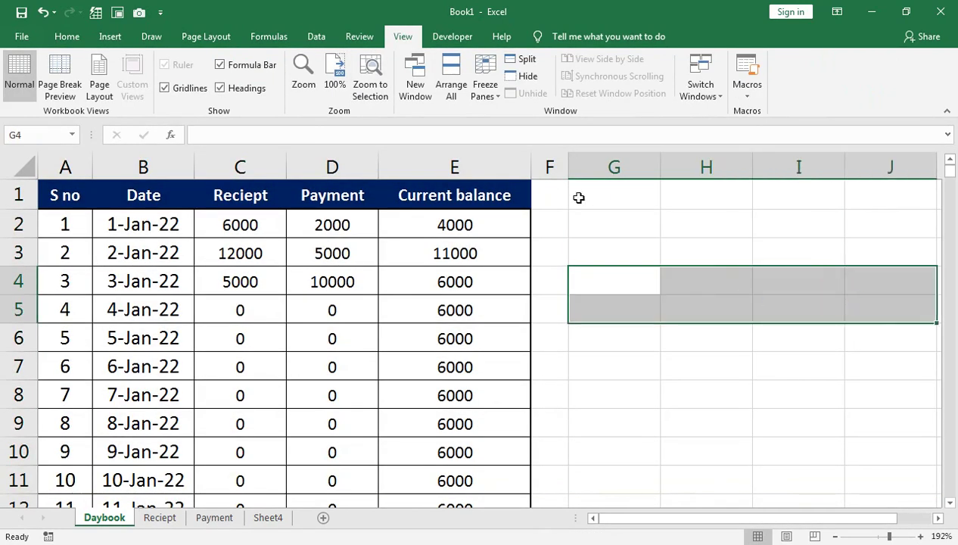
left_click(65, 37)
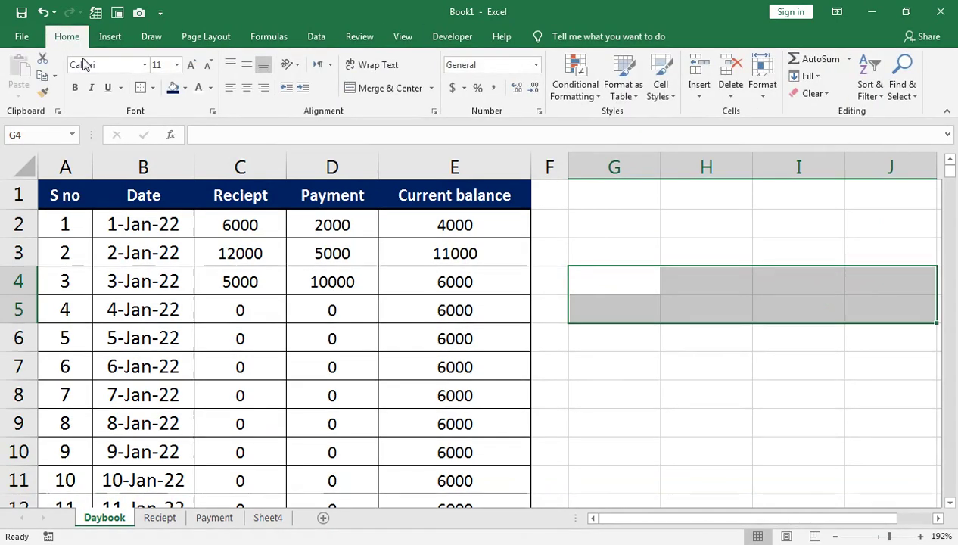
left_click(153, 87)
left_click(192, 218)
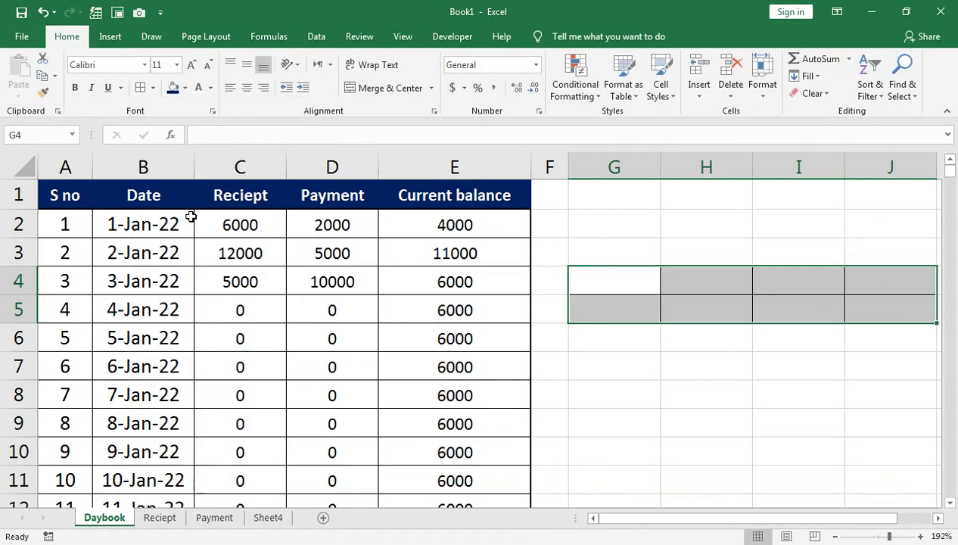
left_click(153, 88)
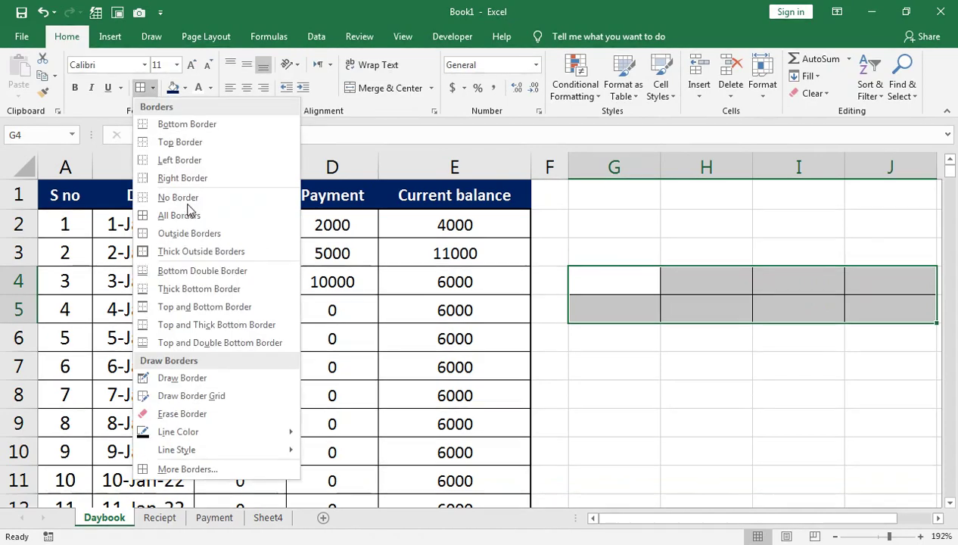
left_click(198, 256)
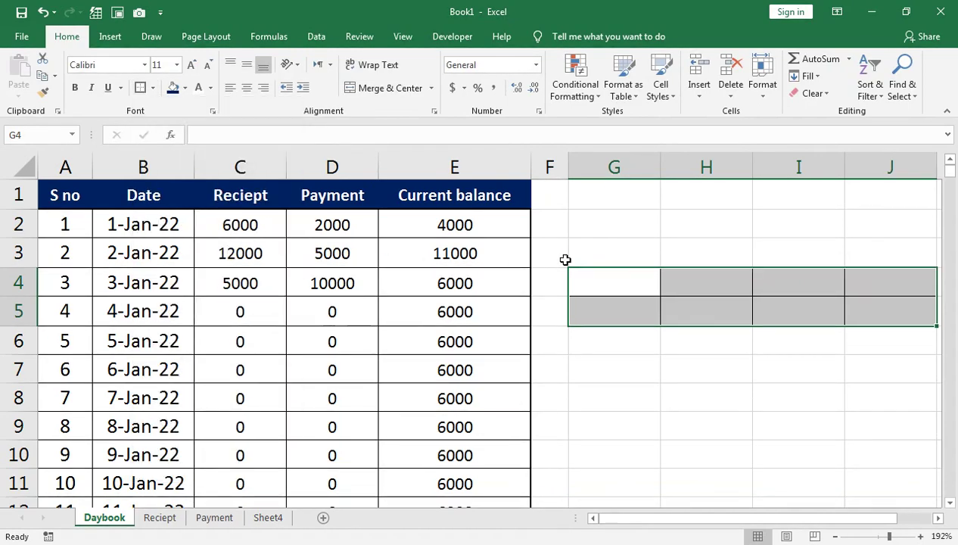
Hide the sheet gridlines
left_click(403, 36)
left_click(189, 89)
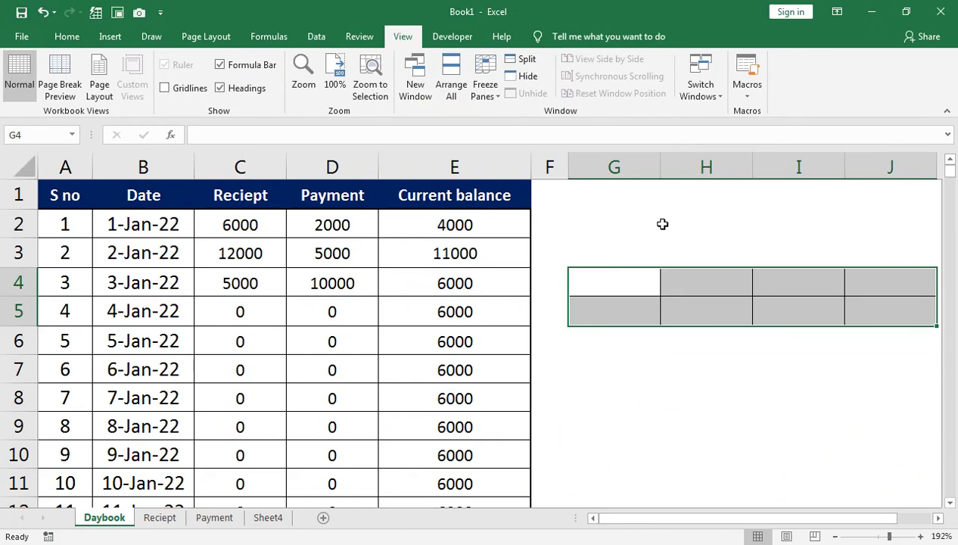
left_click_drag(182, 207, 400, 197)
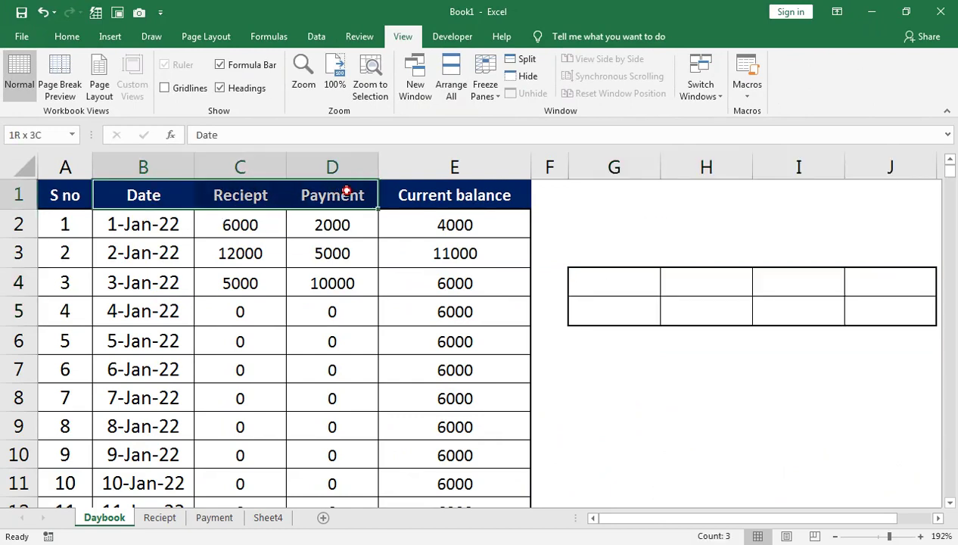
Paste the Date, Reciept, Payment, Current balance headers into G4 and adjust columns J, F and H
key("ctrl+c")
left_click(638, 278)
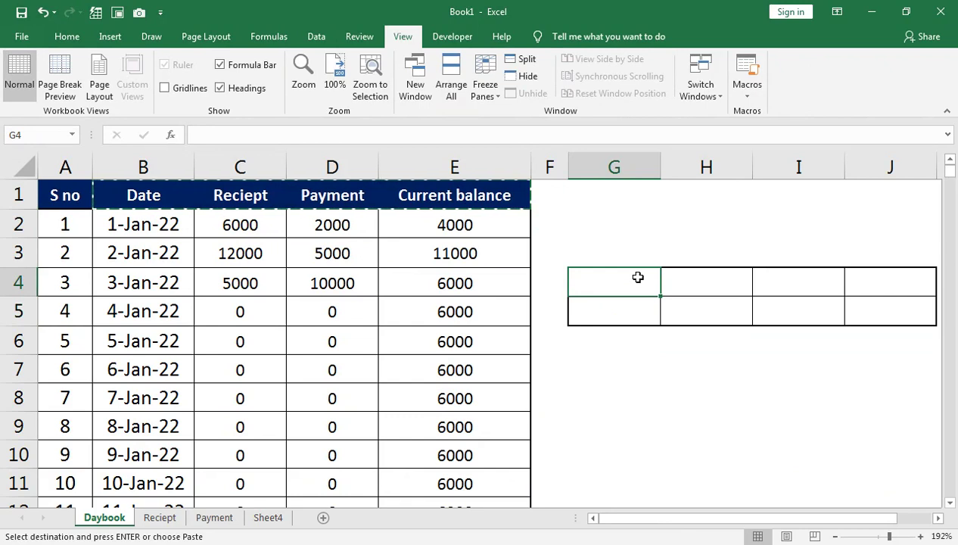
key("ctrl+v")
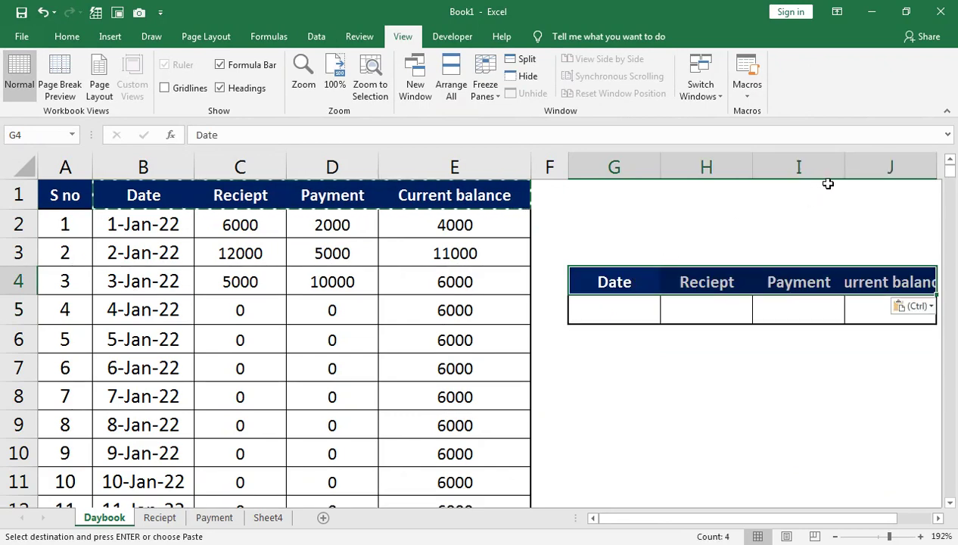
left_click_drag(937, 166, 956, 166)
left_click_drag(569, 168, 553, 178)
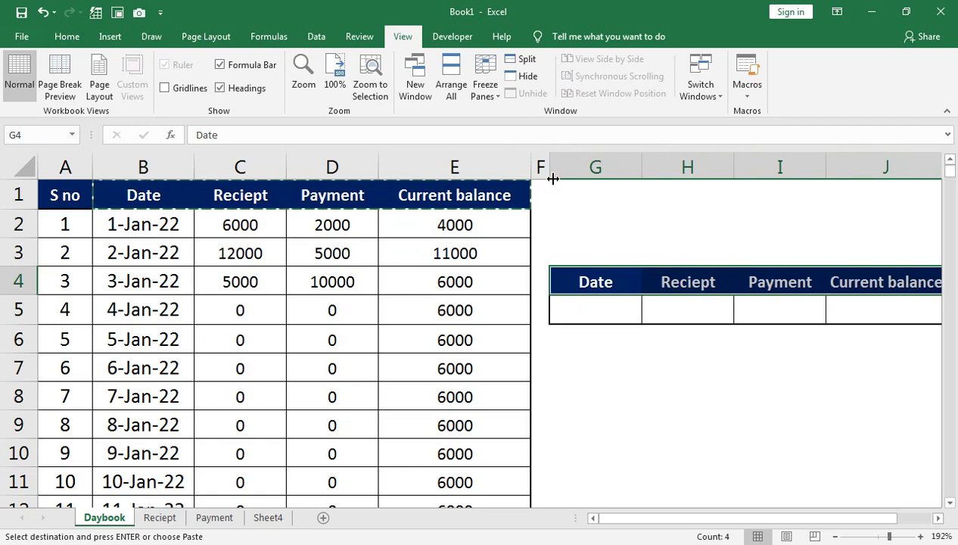
left_click_drag(736, 173, 724, 173)
Enter the lookup date 1-Jan-2022 in G5
left_click(580, 308)
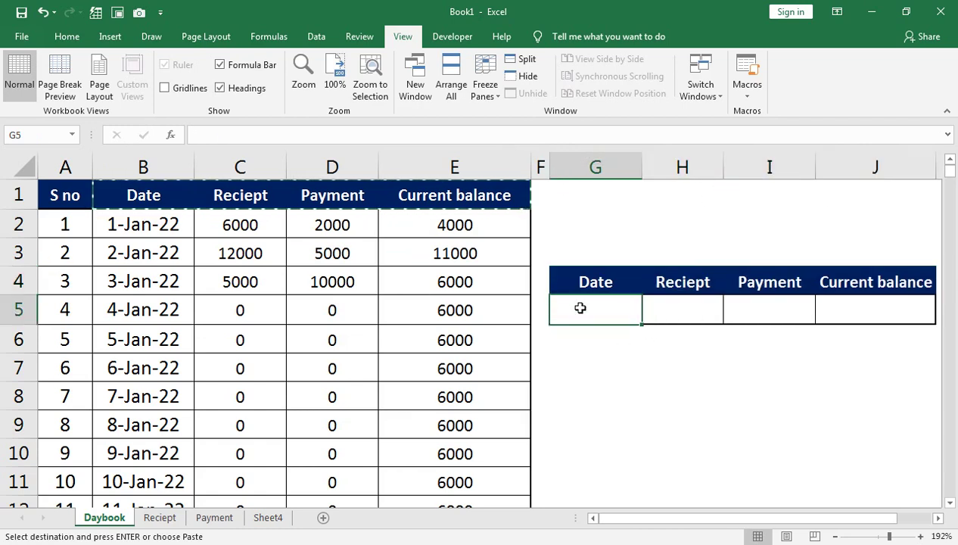
type("1-")
type("JAN")
type("-2022")
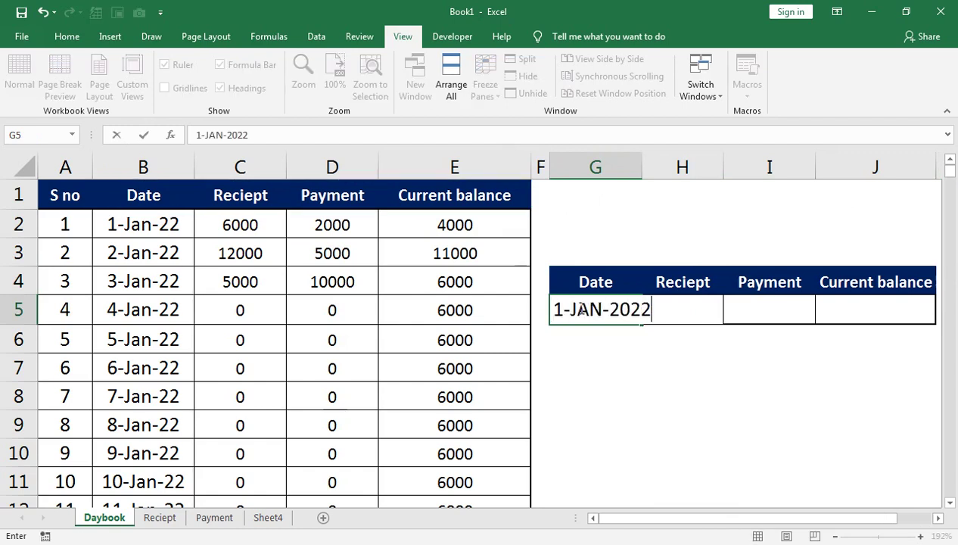
key("Return")
key("Up")
key("Right")
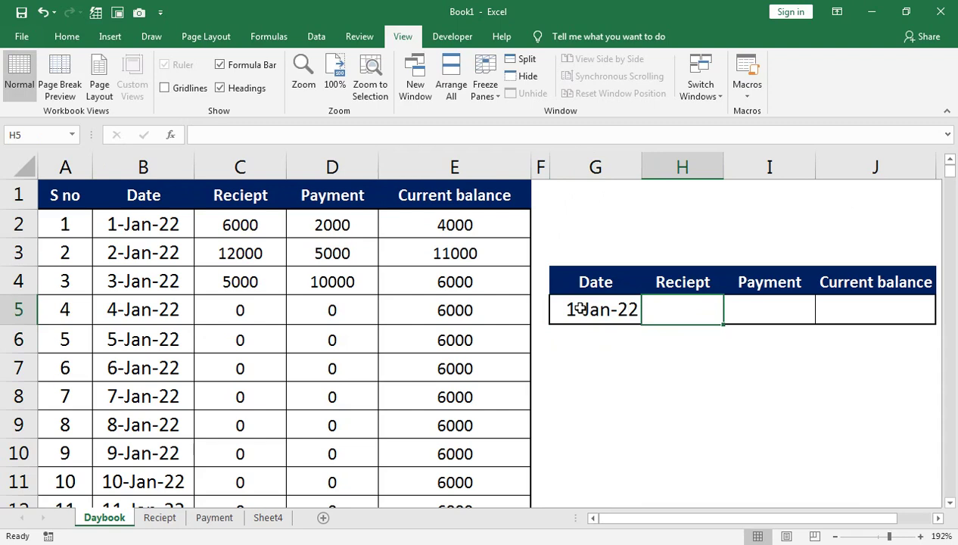
key("Right")
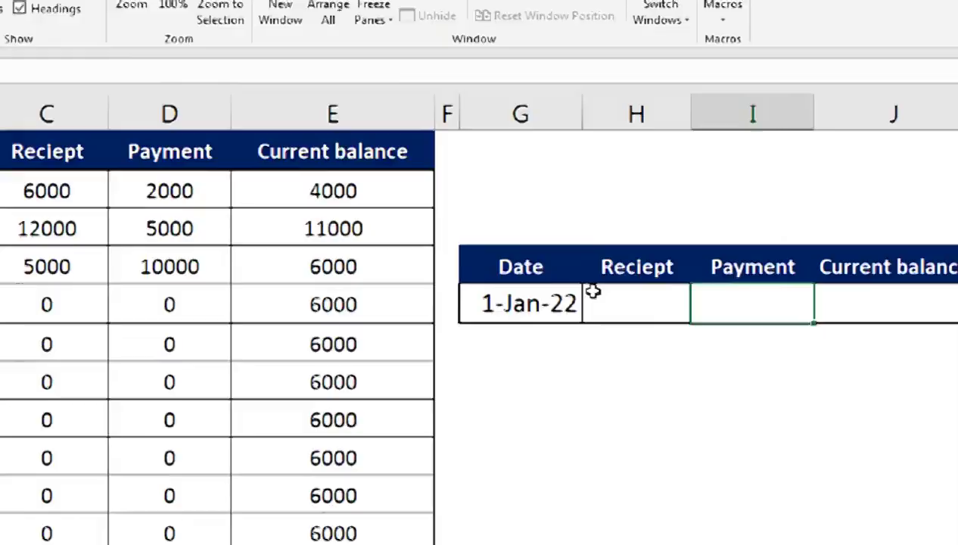
Begin a VLOOKUP in H5 using G5 as the lookup value
type("=VLOOKUP(")
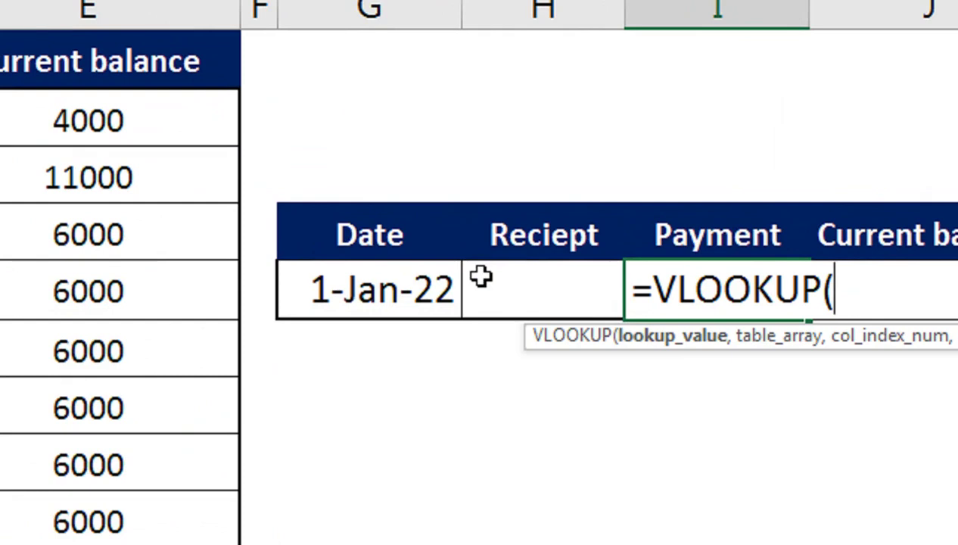
key("BackSpace")
key("BackSpace")
key("BackSpace")
key("BackSpace")
left_click(482, 278)
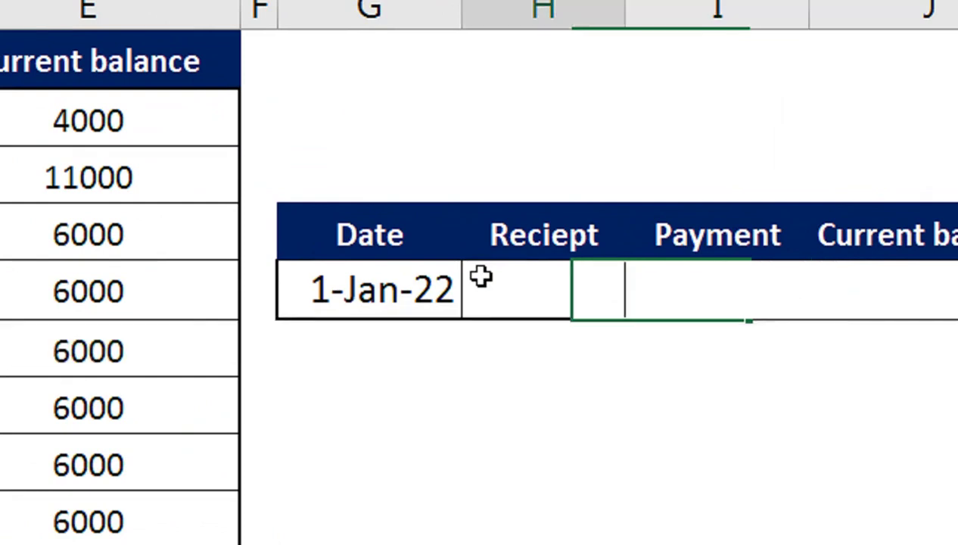
type("=VL")
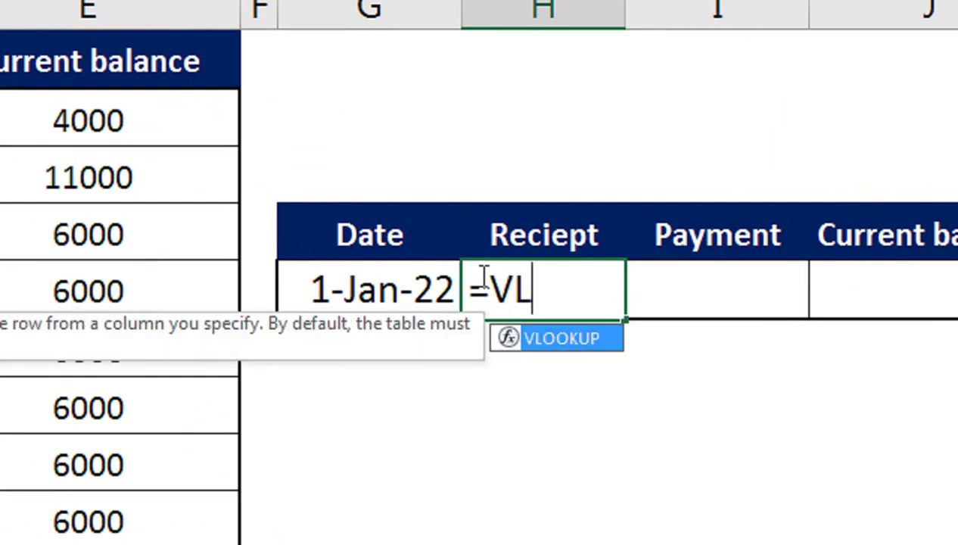
type("OOKUP(")
left_click(432, 269)
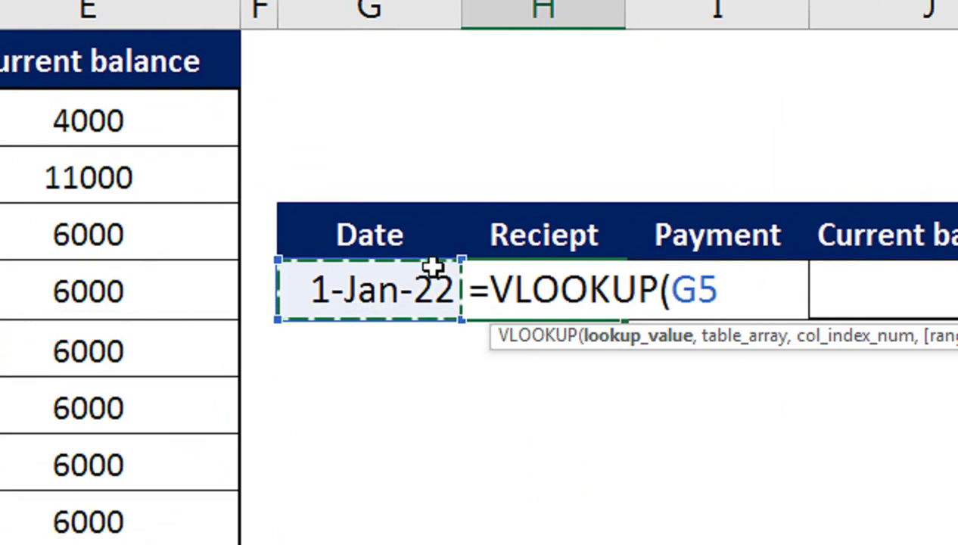
type(",")
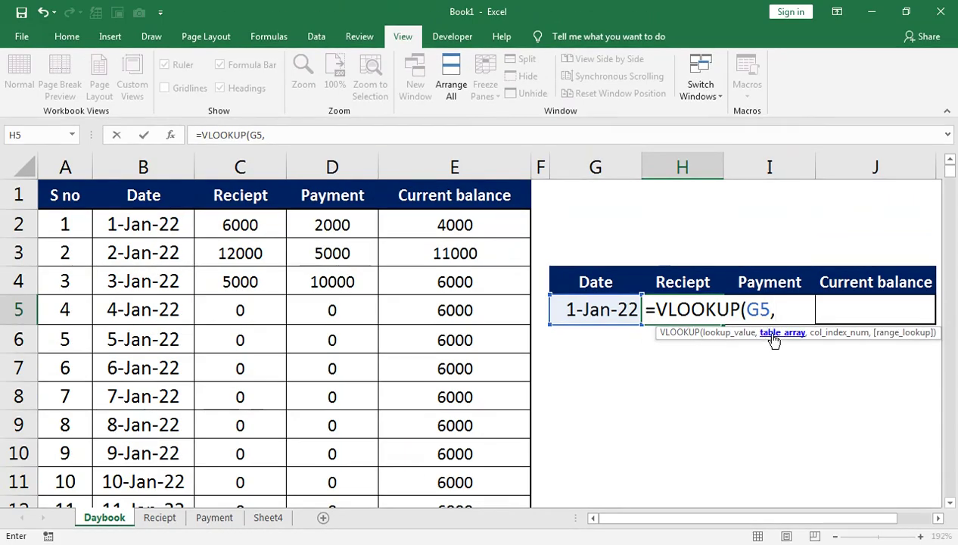
Add the table range A1:E366 and H4 as further VLOOKUP arguments
left_click(70, 196)
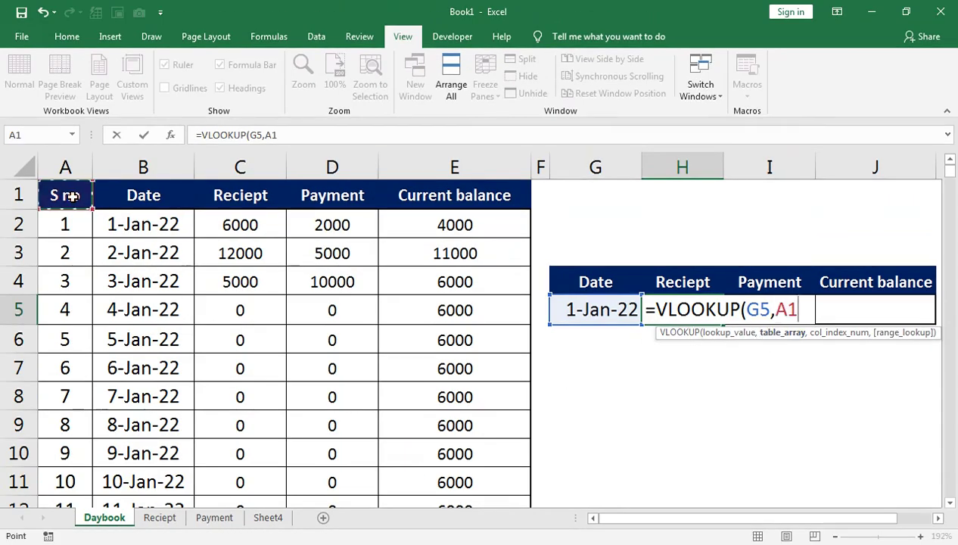
key("ctrl+shift+Right")
key("ctrl+shift+Down")
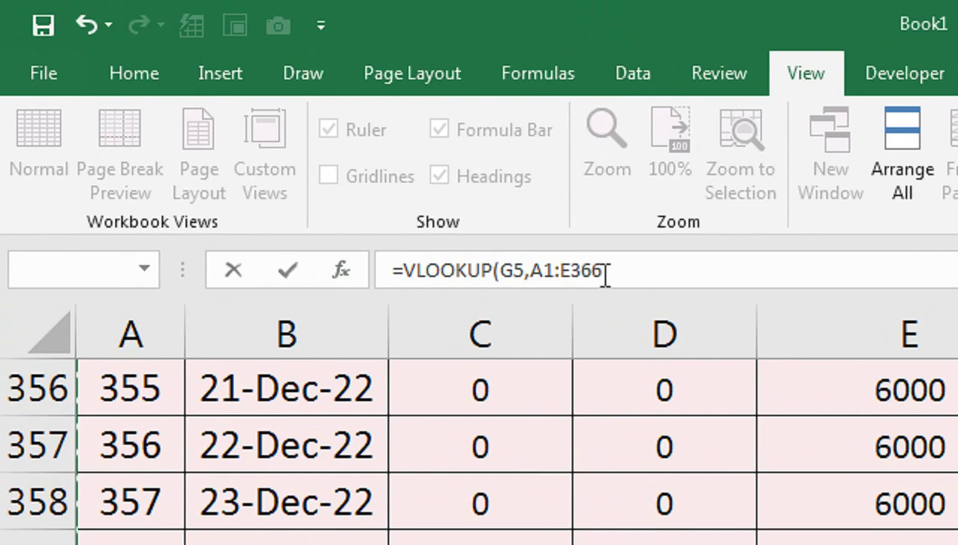
type(",")
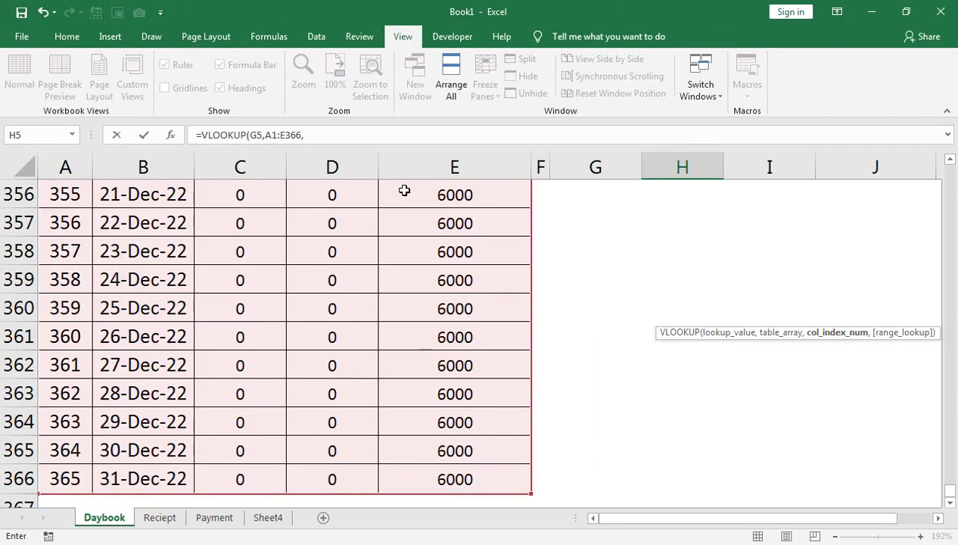
key("Up")
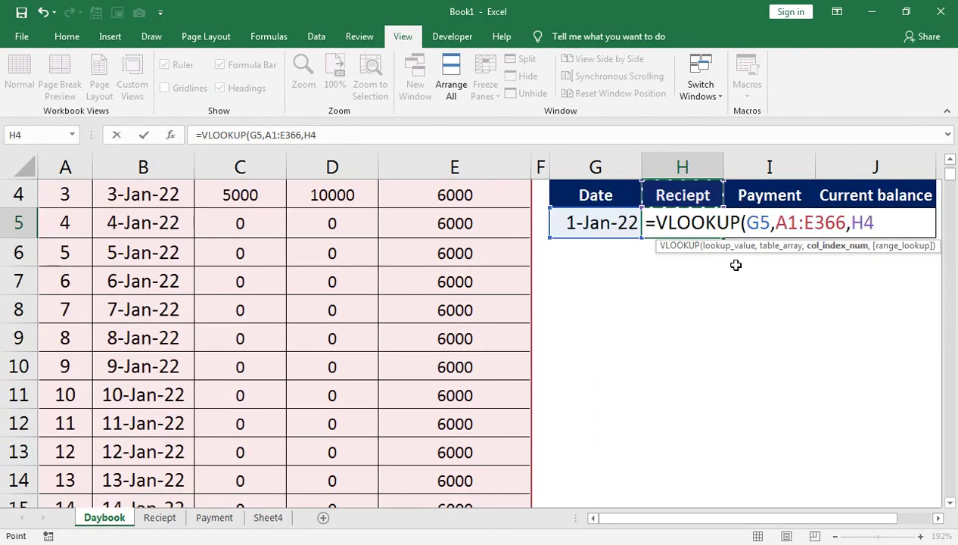
scroll(677, 265, "up", 1)
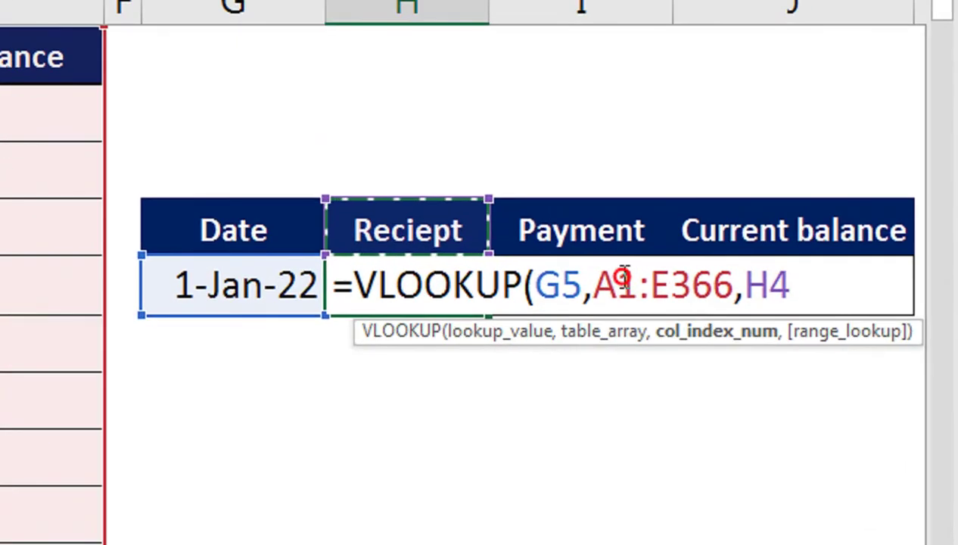
left_click(791, 306)
Finish H5 as =VLOOKUP(G5,B1:E366,2,FALSE), returning the 6000 receipt
key("BackSpace")
type("B")
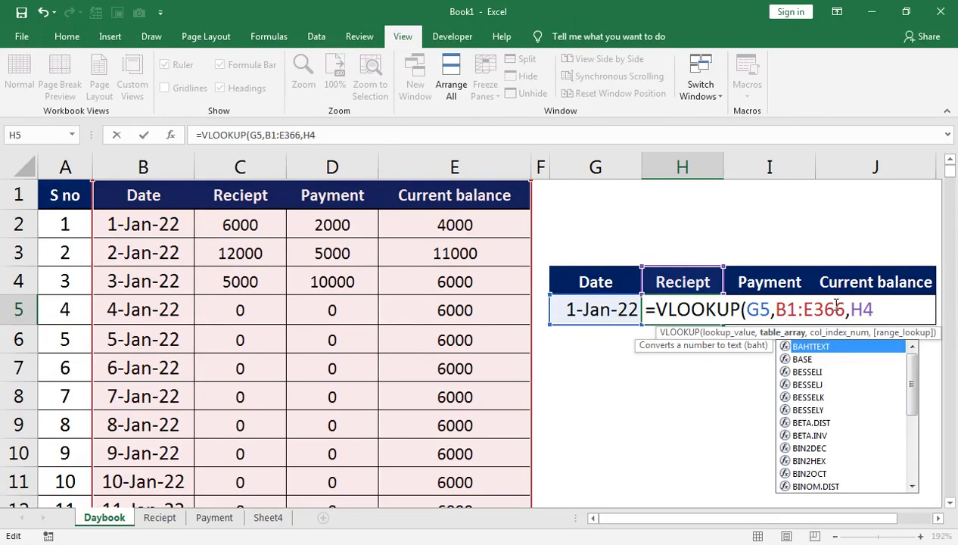
left_click(836, 307)
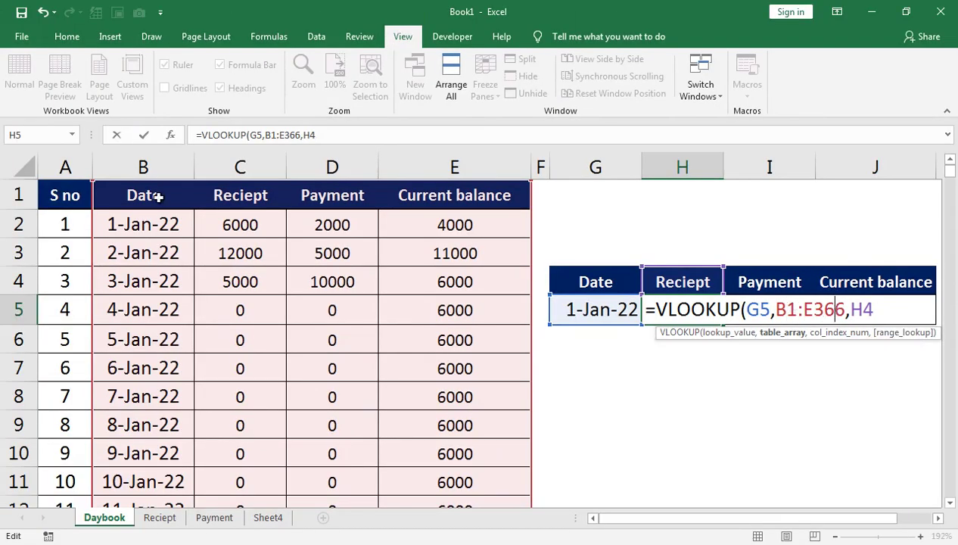
left_click(852, 309)
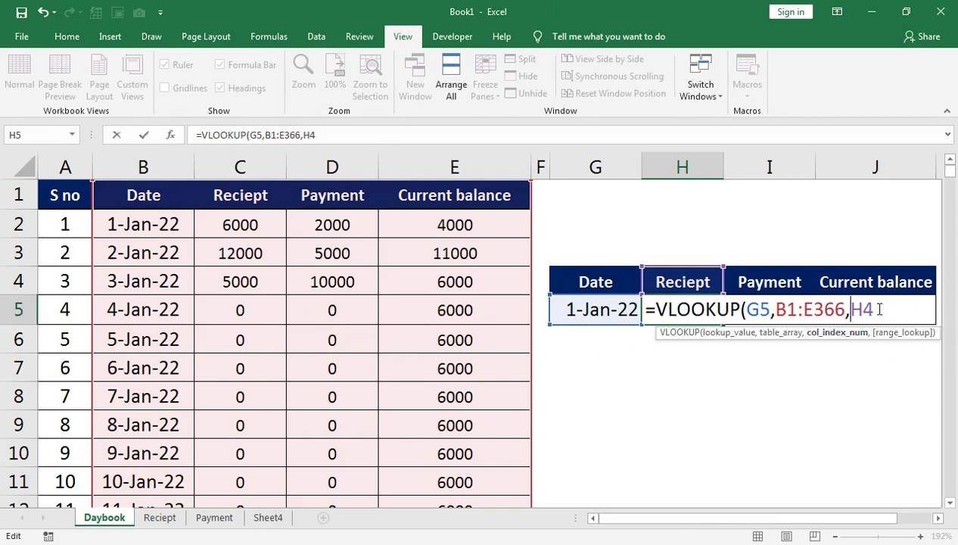
key("BackSpace")
key("BackSpace")
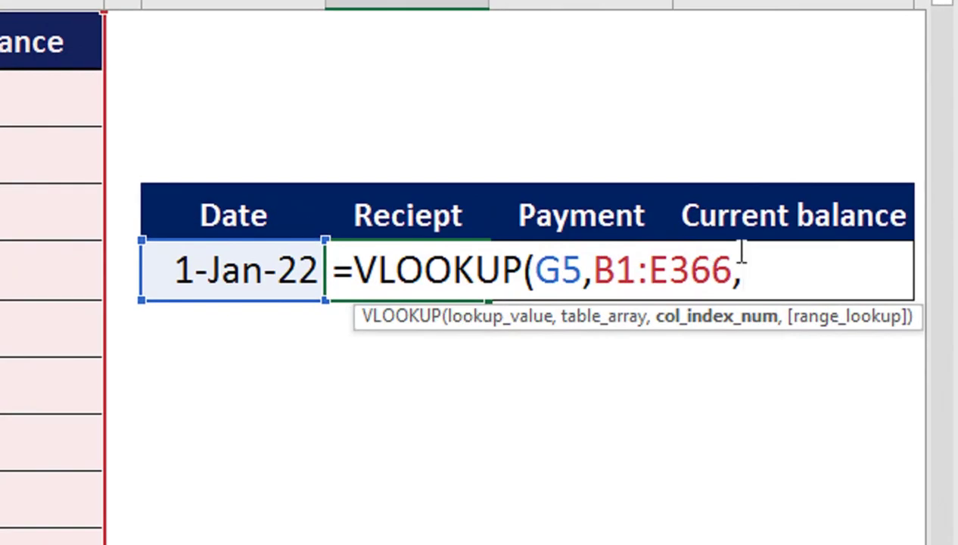
type("2,")
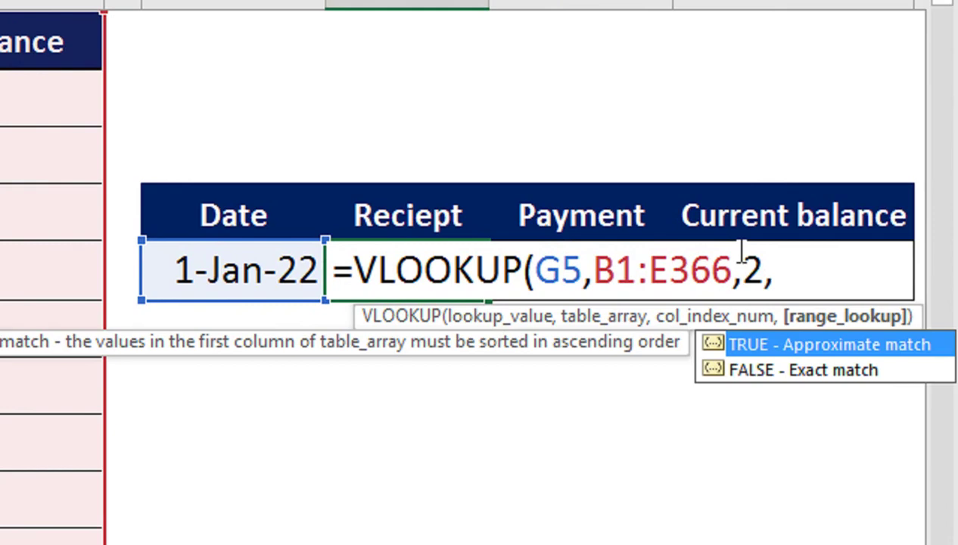
key("Down")
key("Tab")
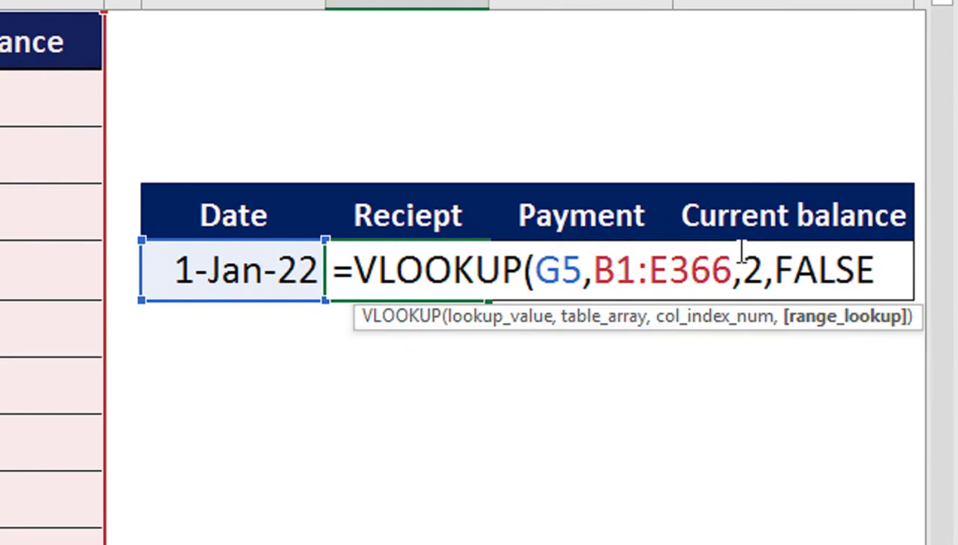
type(")")
key("Return")
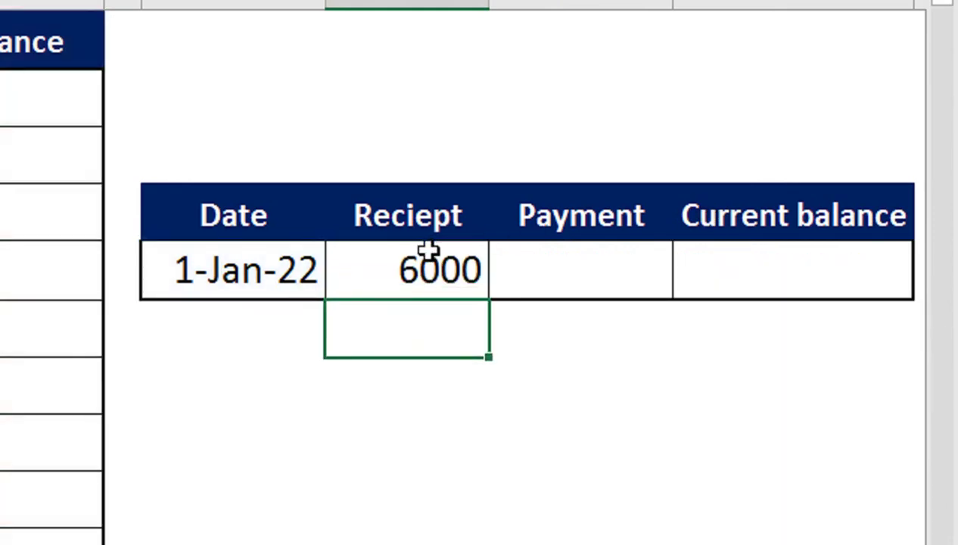
Make the B1:E366 range and G5 reference absolute in the Reciept formula
double_click(428, 249)
left_click_drag(733, 271, 595, 272)
key("F4")
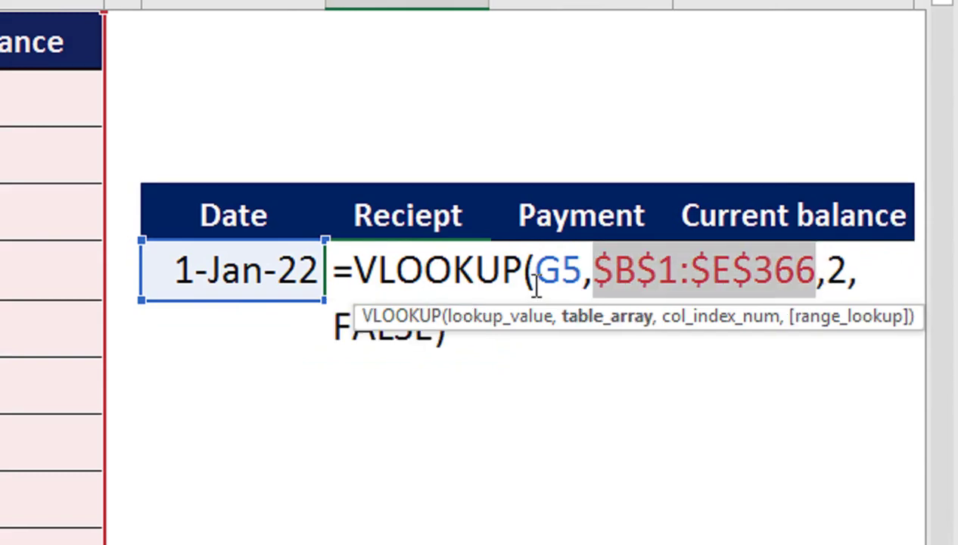
left_click(536, 285)
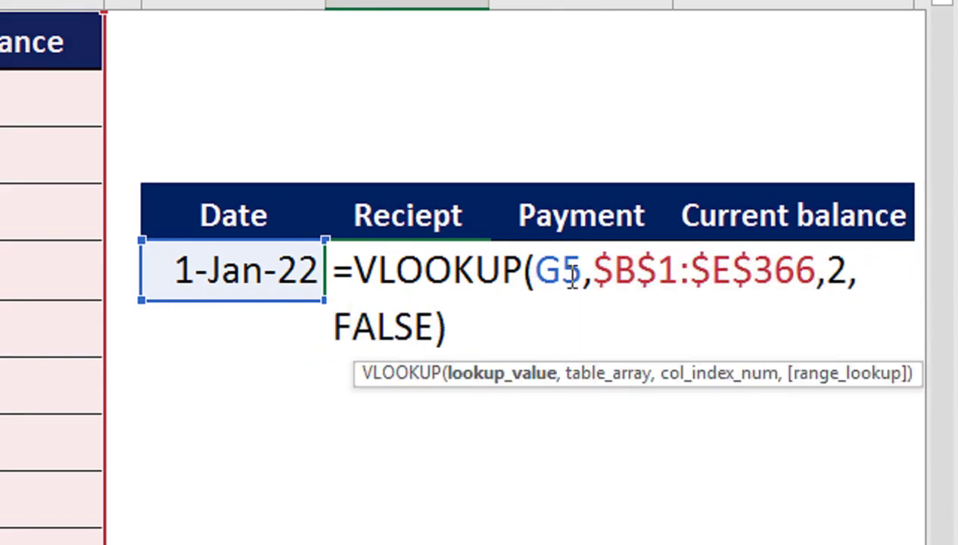
type("$")
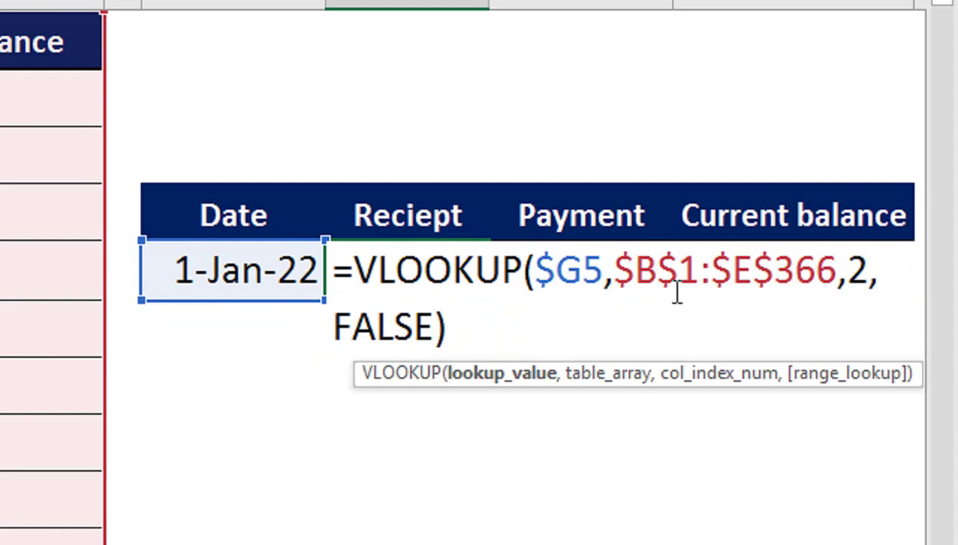
left_click(427, 280)
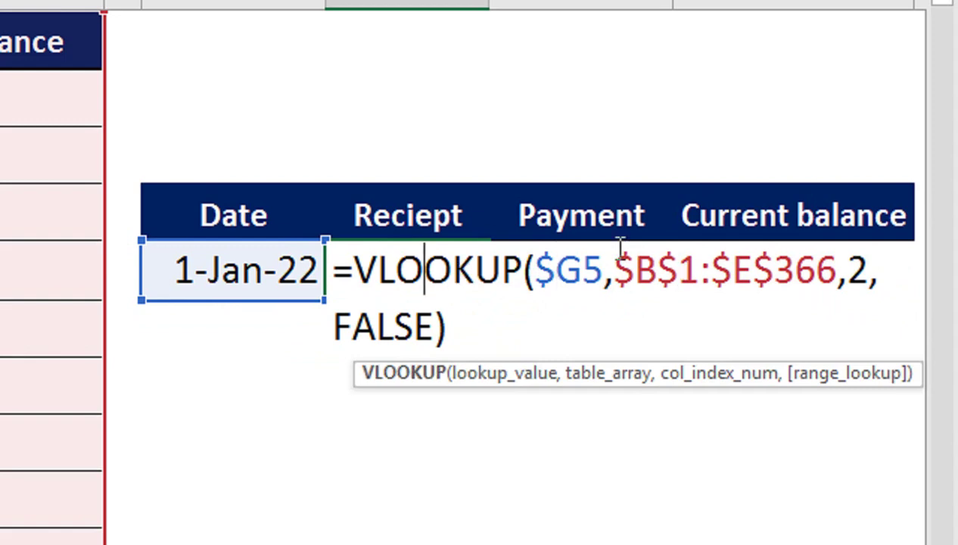
key("Return")
type(".")
left_click(475, 280)
left_click(437, 335)
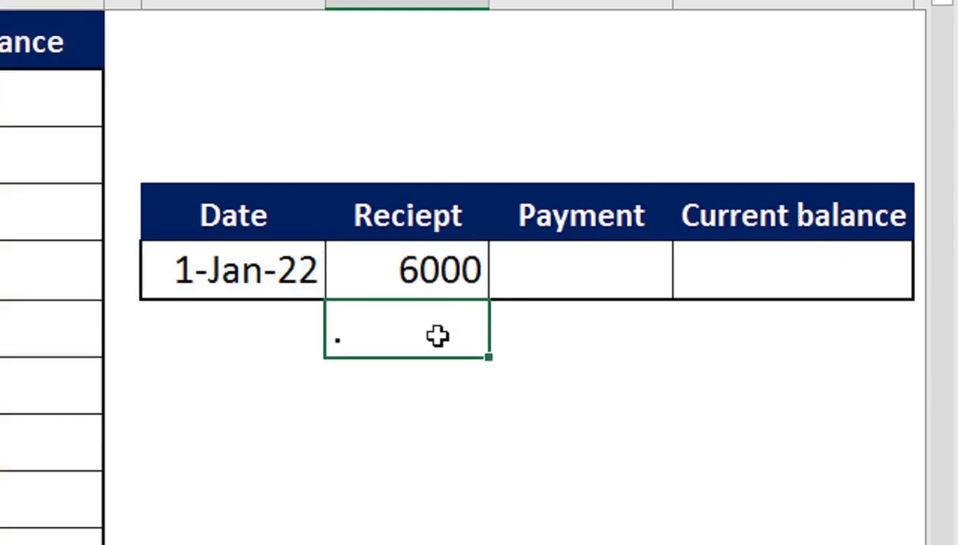
key("Delete")
Fill the formula across to J5 and set the Payment column index to 3
left_click(433, 256)
left_click_drag(493, 303, 799, 309)
left_click(637, 272)
double_click(638, 271)
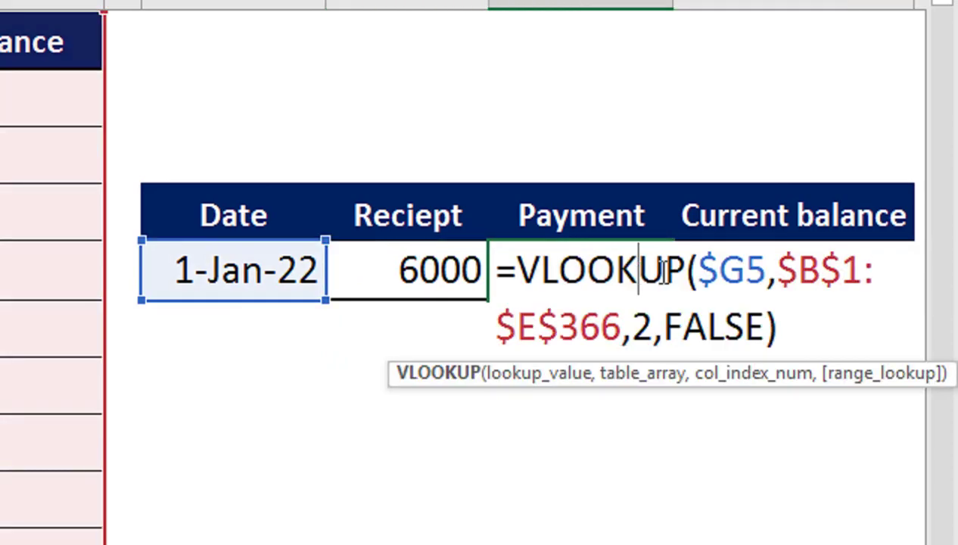
double_click(642, 327)
type("3")
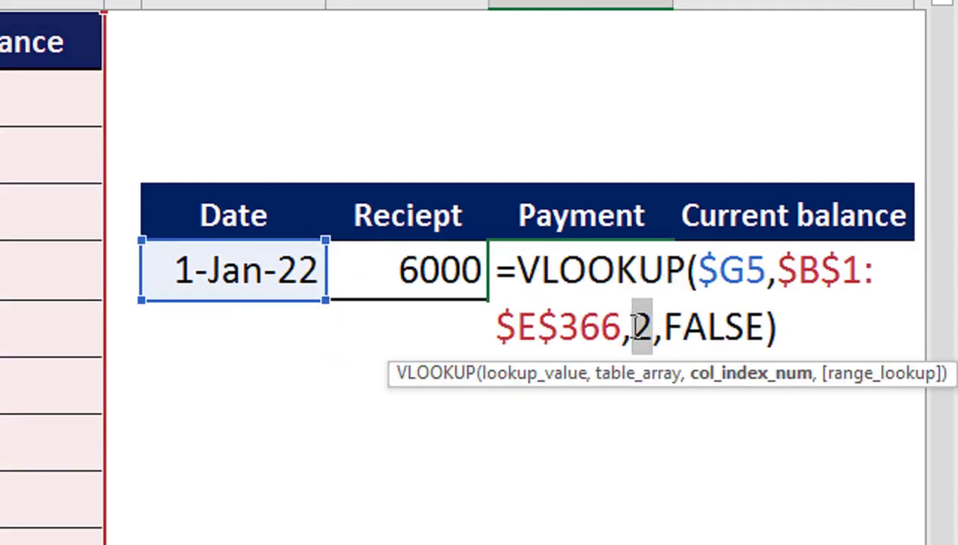
key("Return")
Set the Current balance column index to 4, showing balance 4000
left_click(560, 261)
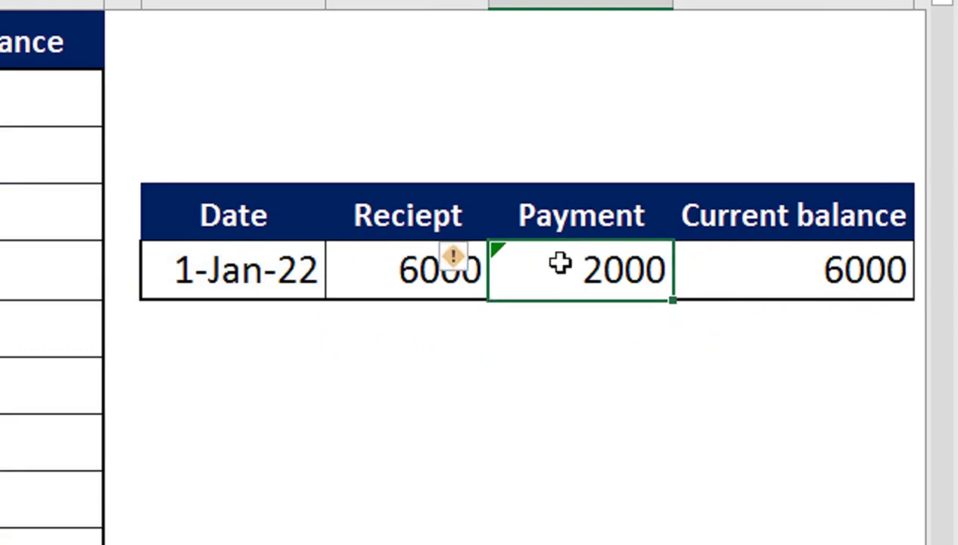
double_click(561, 262)
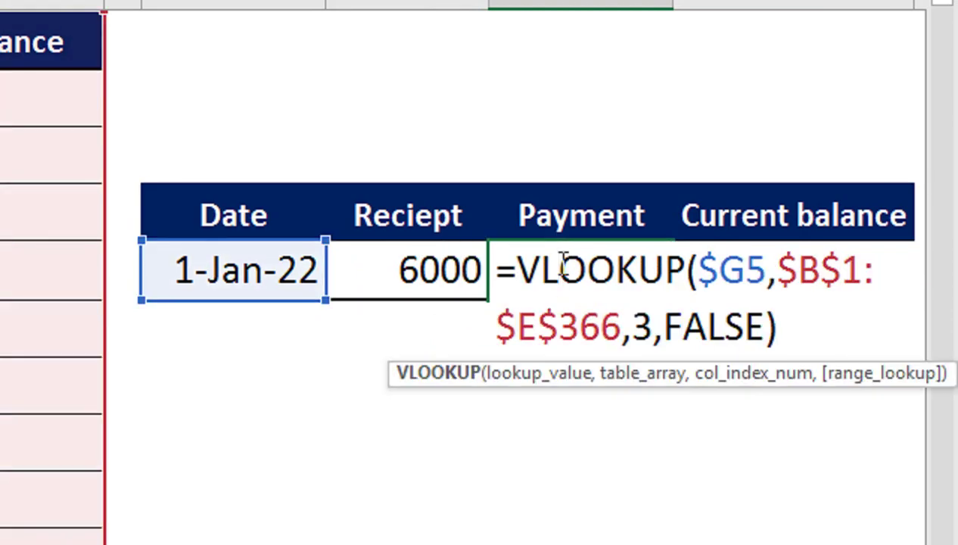
key("Return")
left_click(787, 296)
double_click(791, 294)
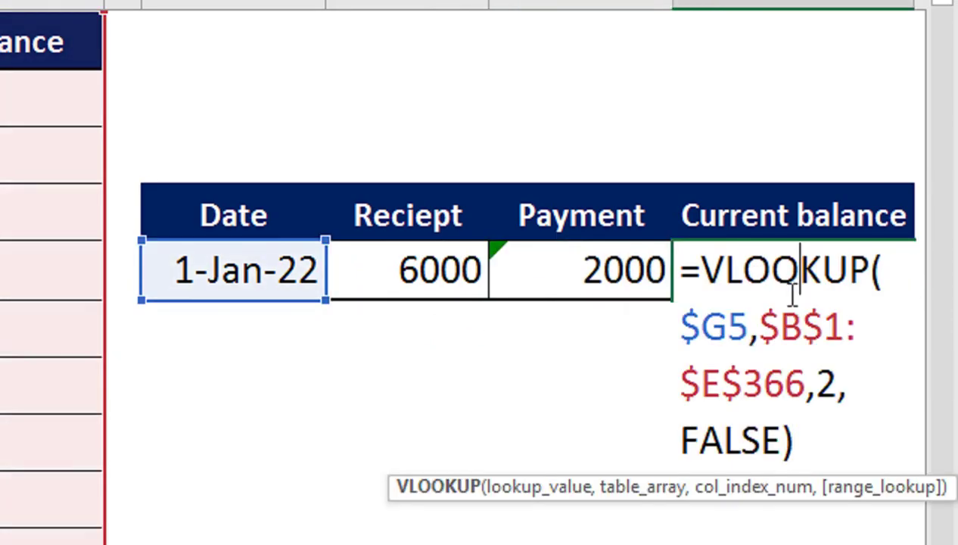
double_click(828, 378)
type("4")
key("Return")
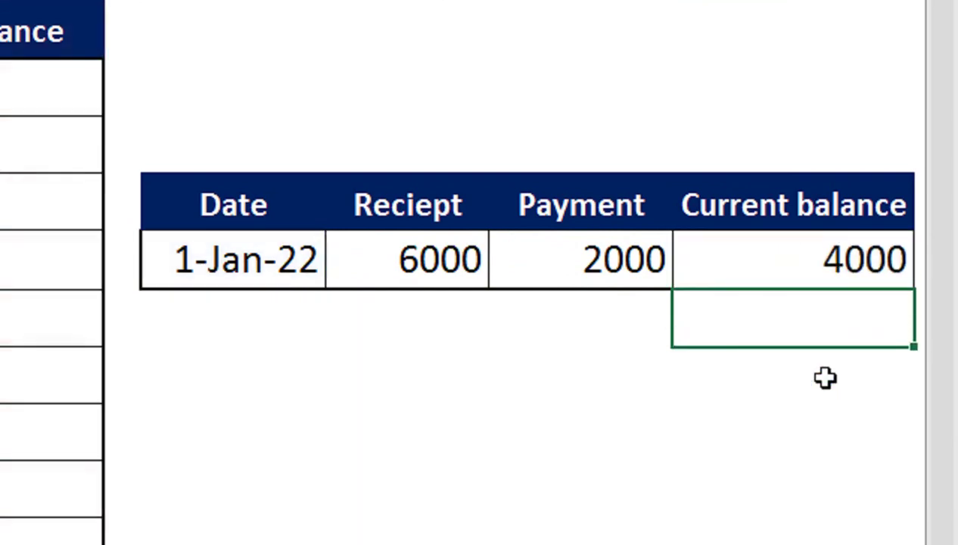
left_click(594, 242)
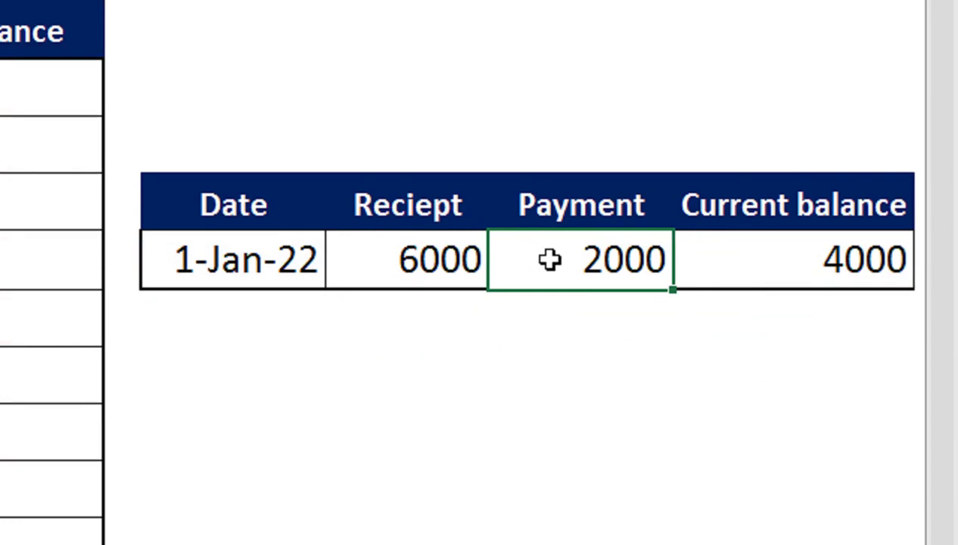
Change the G5 lookup date to 2-Jan-22, giving 12000, 5000 and 11000
double_click(244, 258)
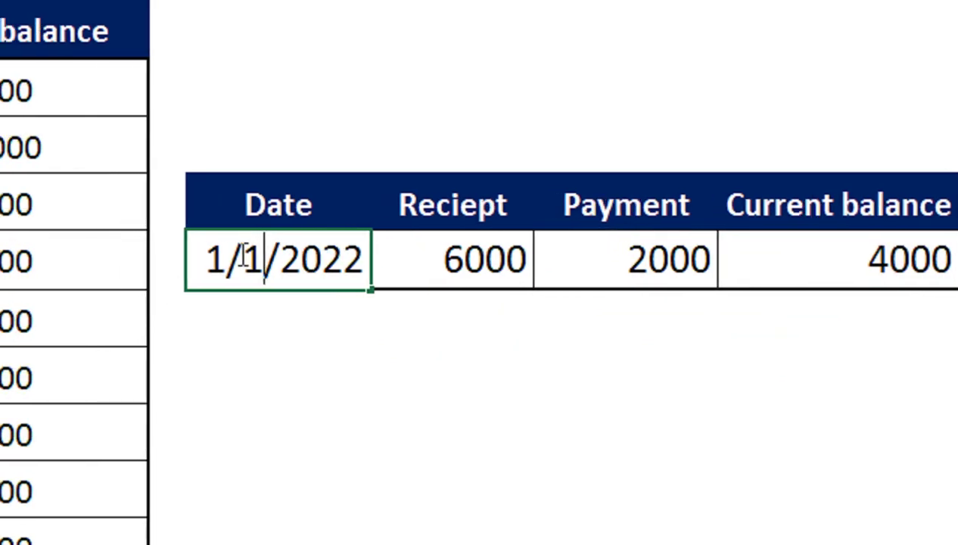
mouse_move(493, 258)
left_mouse_down()
mouse_move(485, 256)
mouse_move(551, 251)
left_mouse_up()
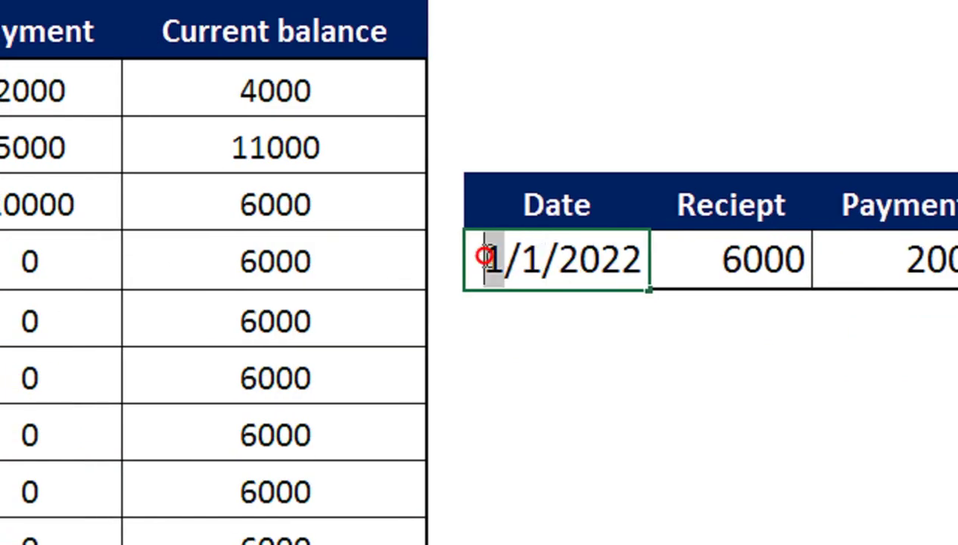
type("2")
key("Return")
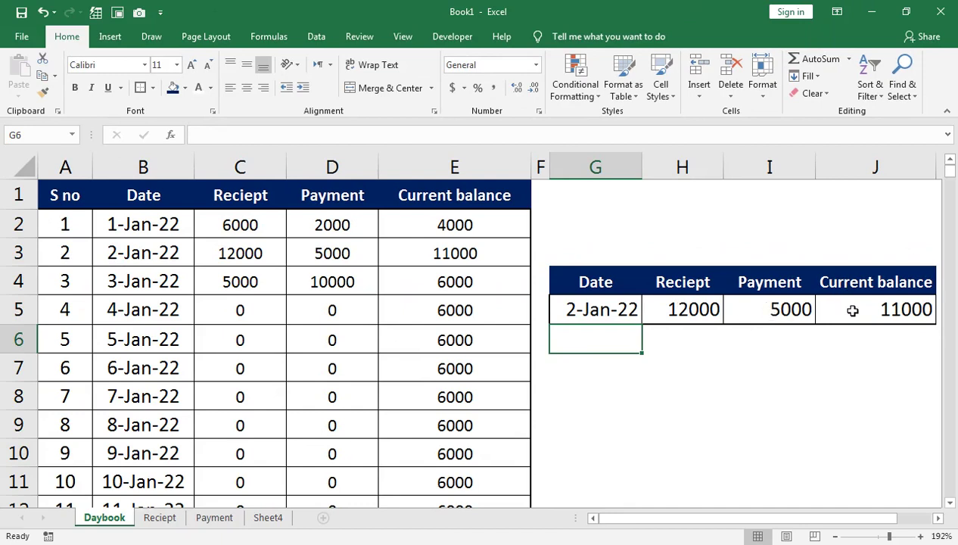
left_click_drag(607, 310, 873, 302)
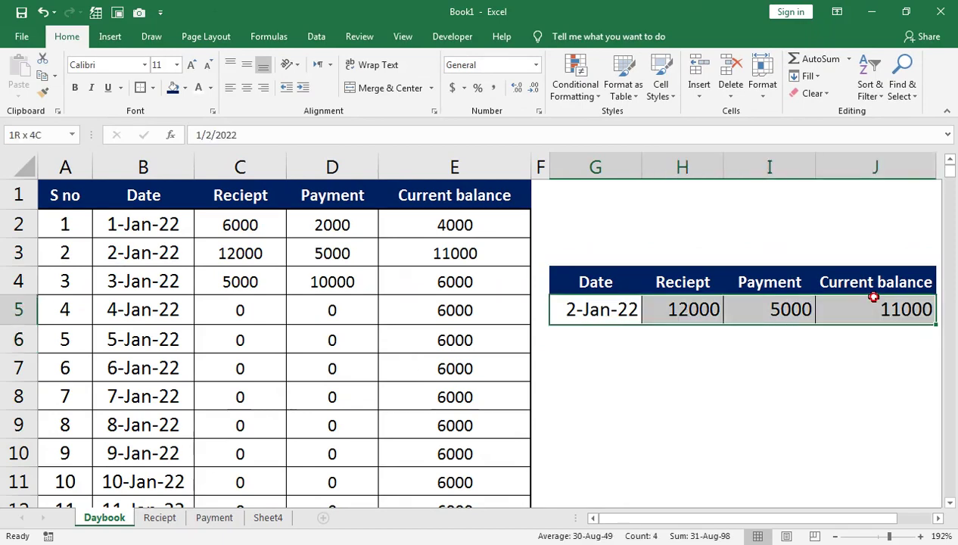
Centre the lookup values in G5:J5
left_click(246, 88)
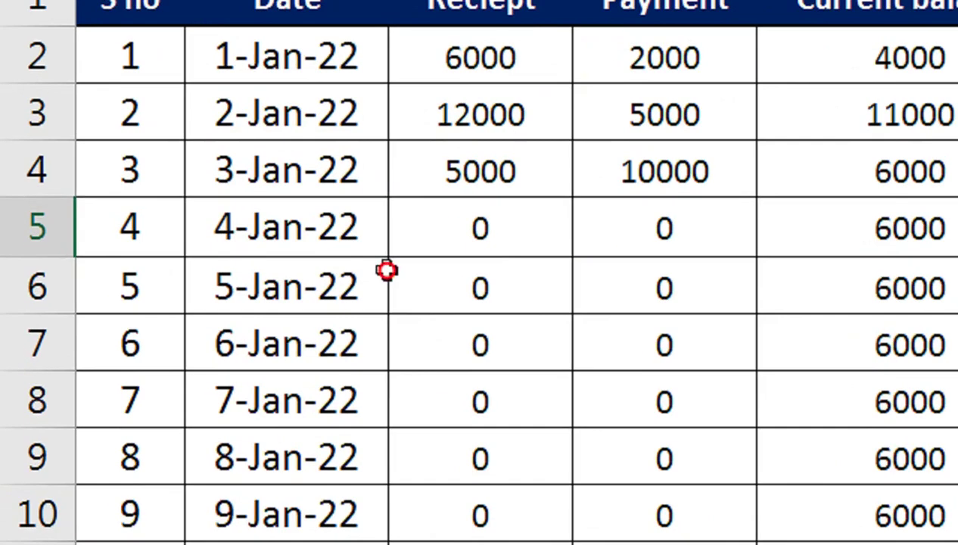
left_click(219, 340)
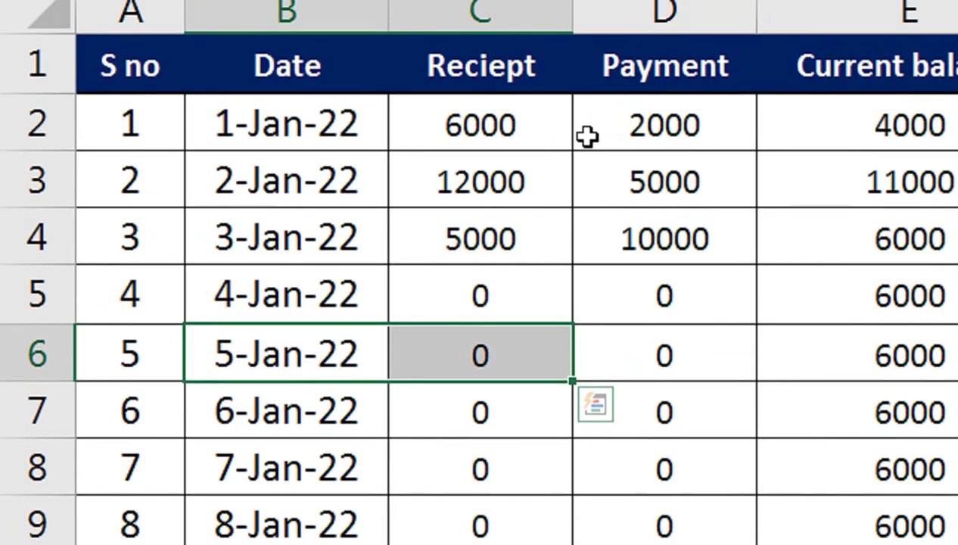
left_click(294, 231)
Check the Reciept and Payment sheets, then return to Daybook
left_click(157, 520)
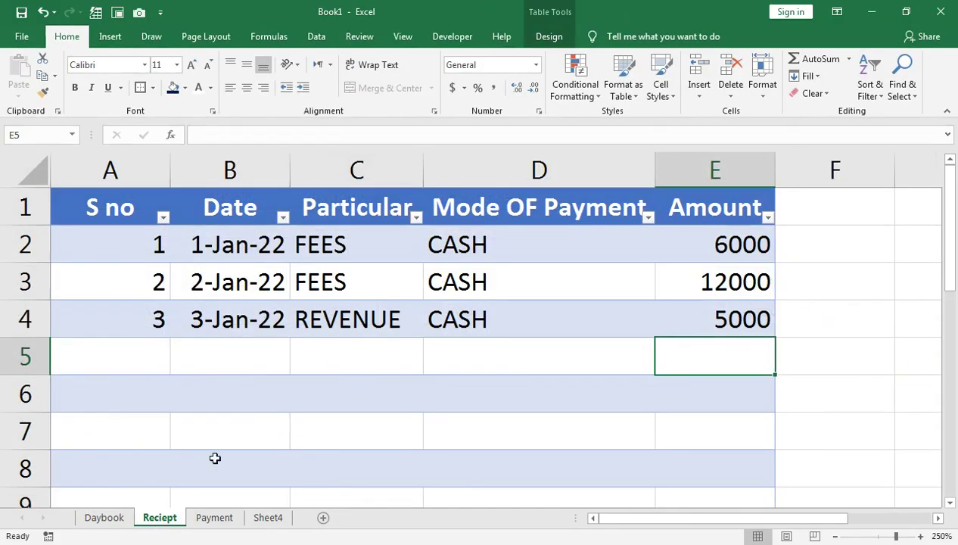
left_click(104, 517)
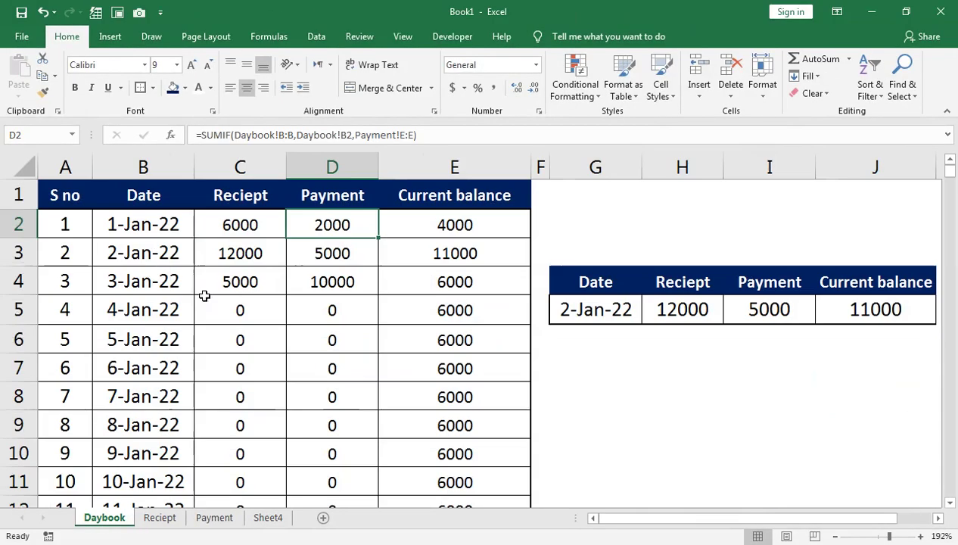
left_click(215, 517)
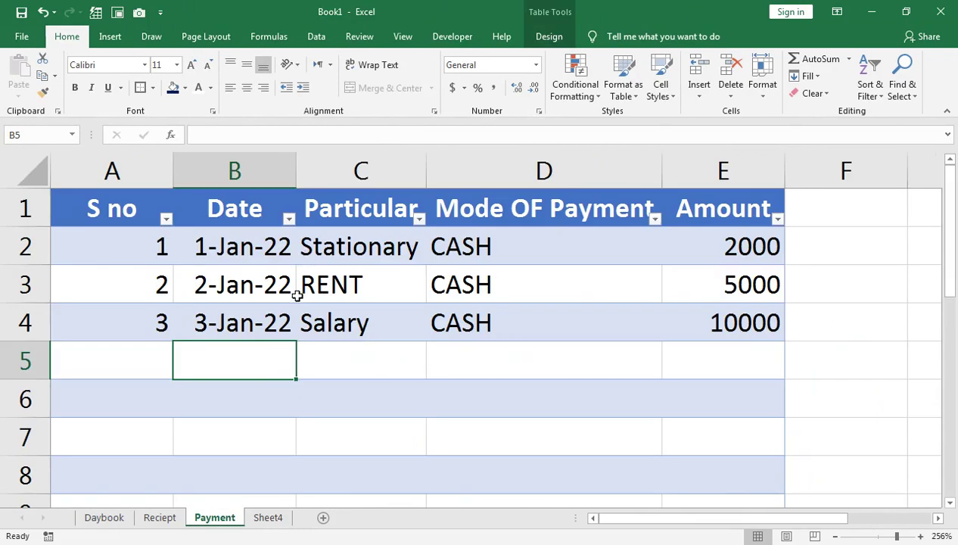
left_click(104, 518)
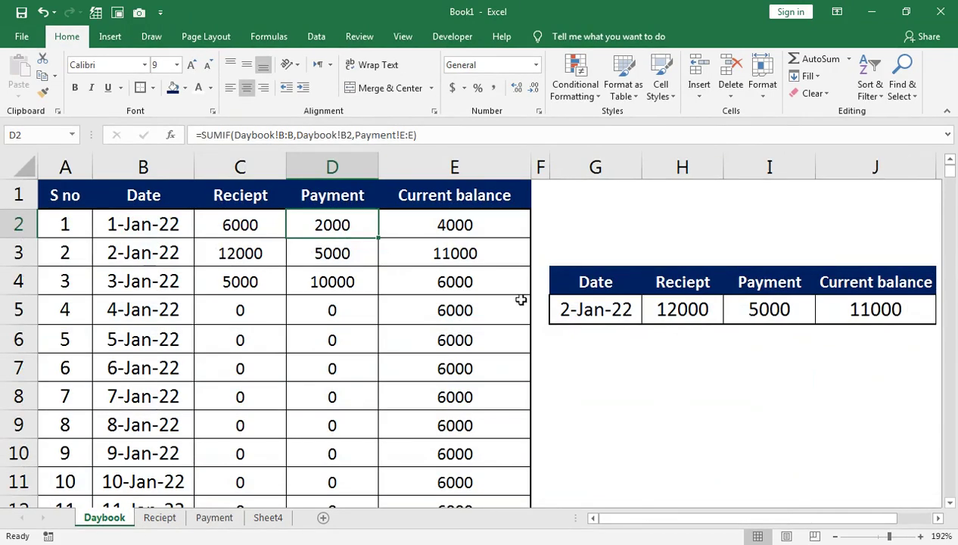